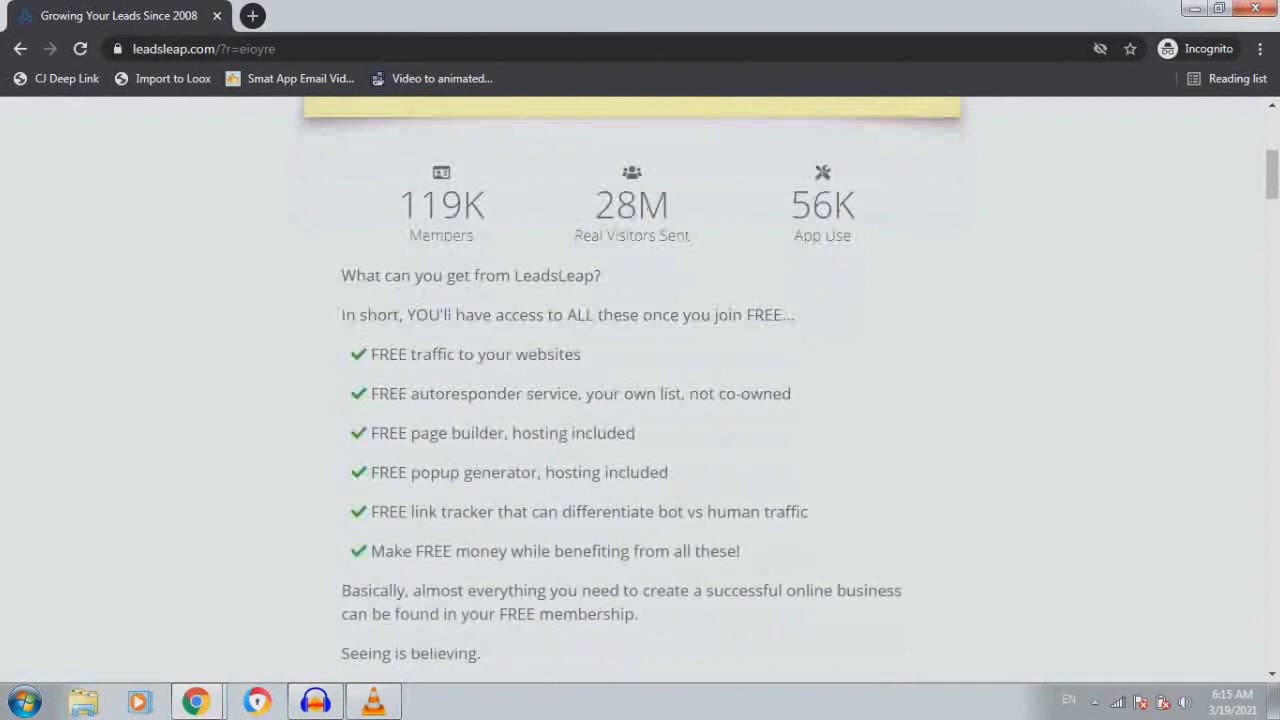
# Scroll the LeadsLeap homepage and view the Free Tools, Free Money and Testimonials tabs
pyautogui.scroll(-1, 640, 390)
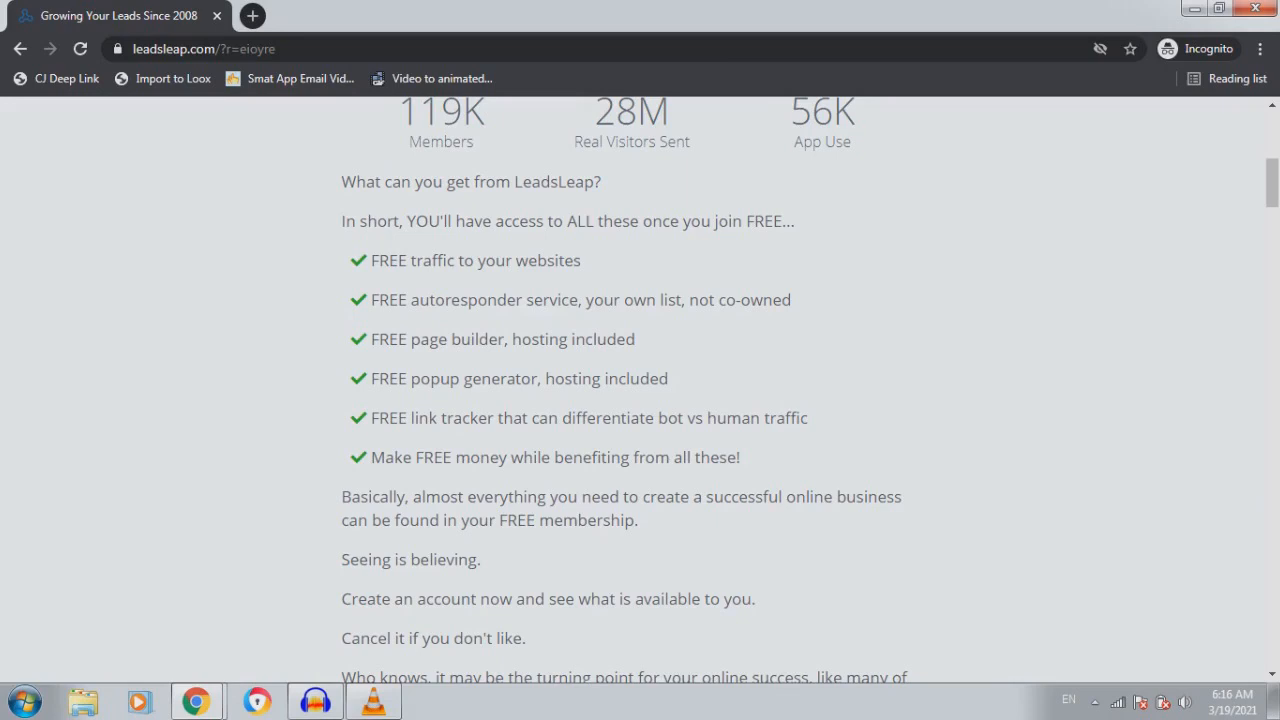
pyautogui.scroll(-6, 640, 390)
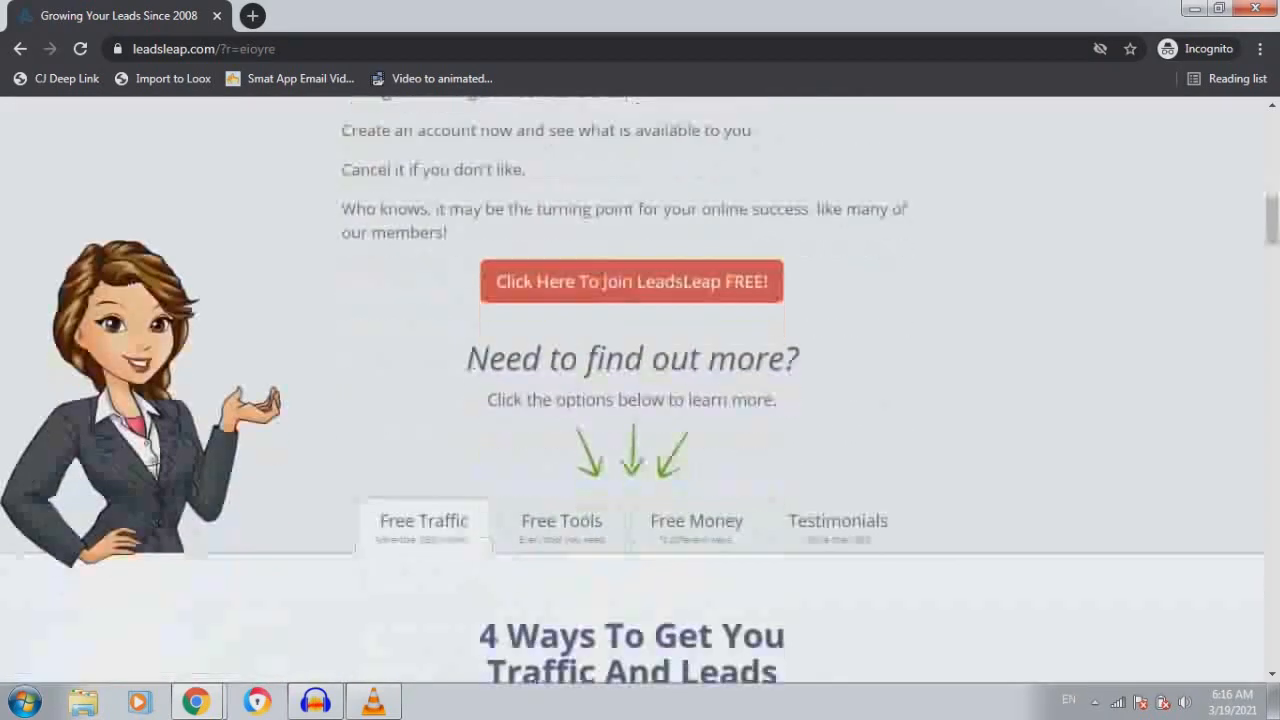
pyautogui.scroll(-2, 640, 390)
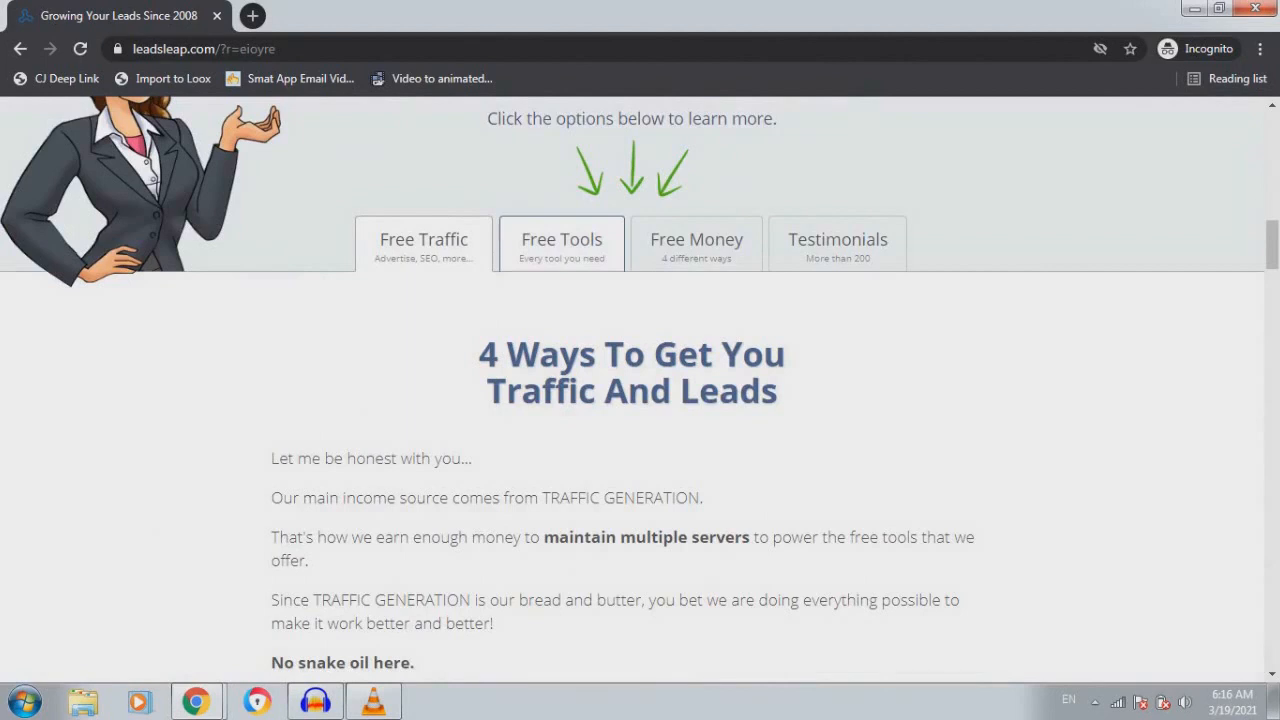
pyautogui.click(561, 243)
pyautogui.click(696, 243)
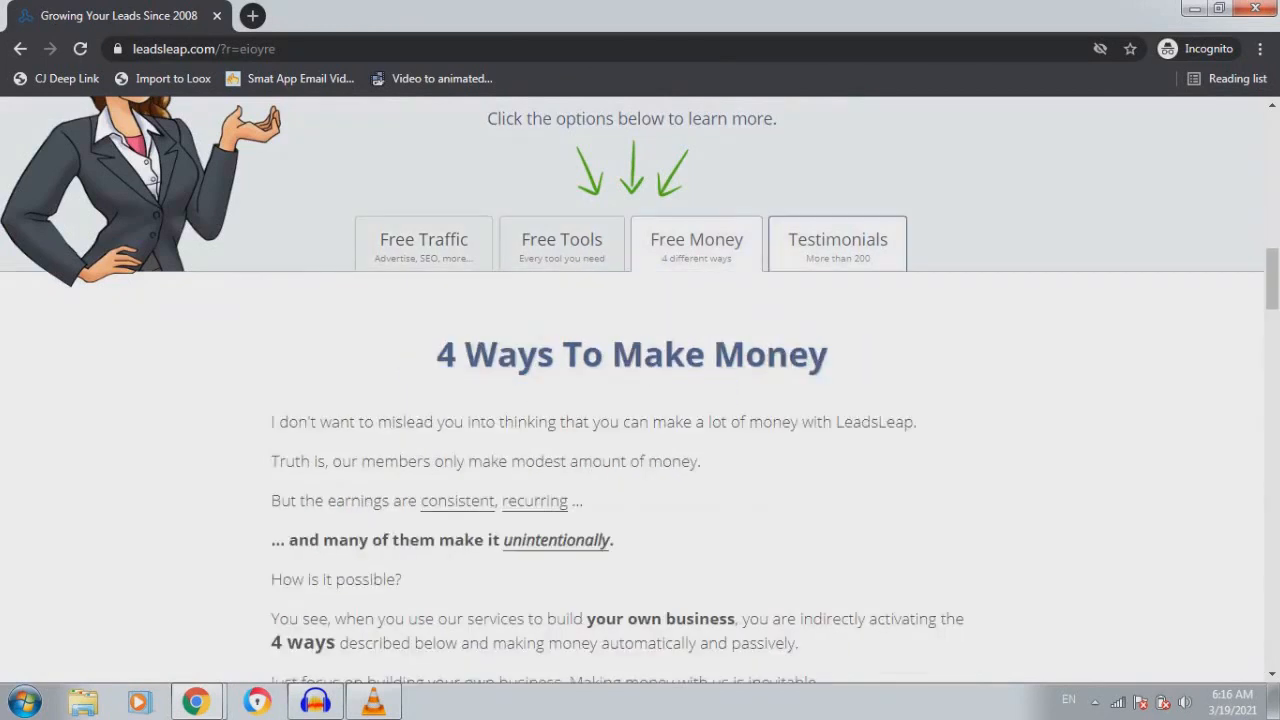
pyautogui.click(837, 243)
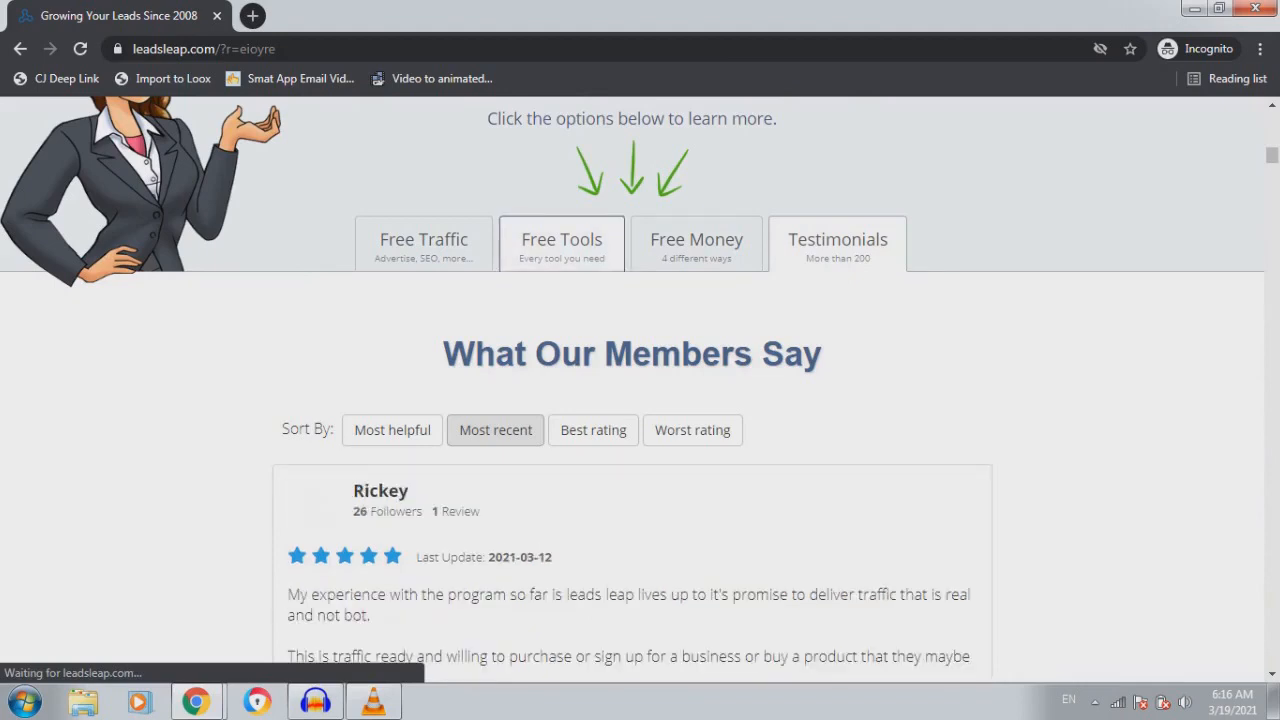
# Revisit the Free Tools details, then go to the Member Login page
pyautogui.click(562, 245)
pyautogui.scroll(-1, 632, 388)
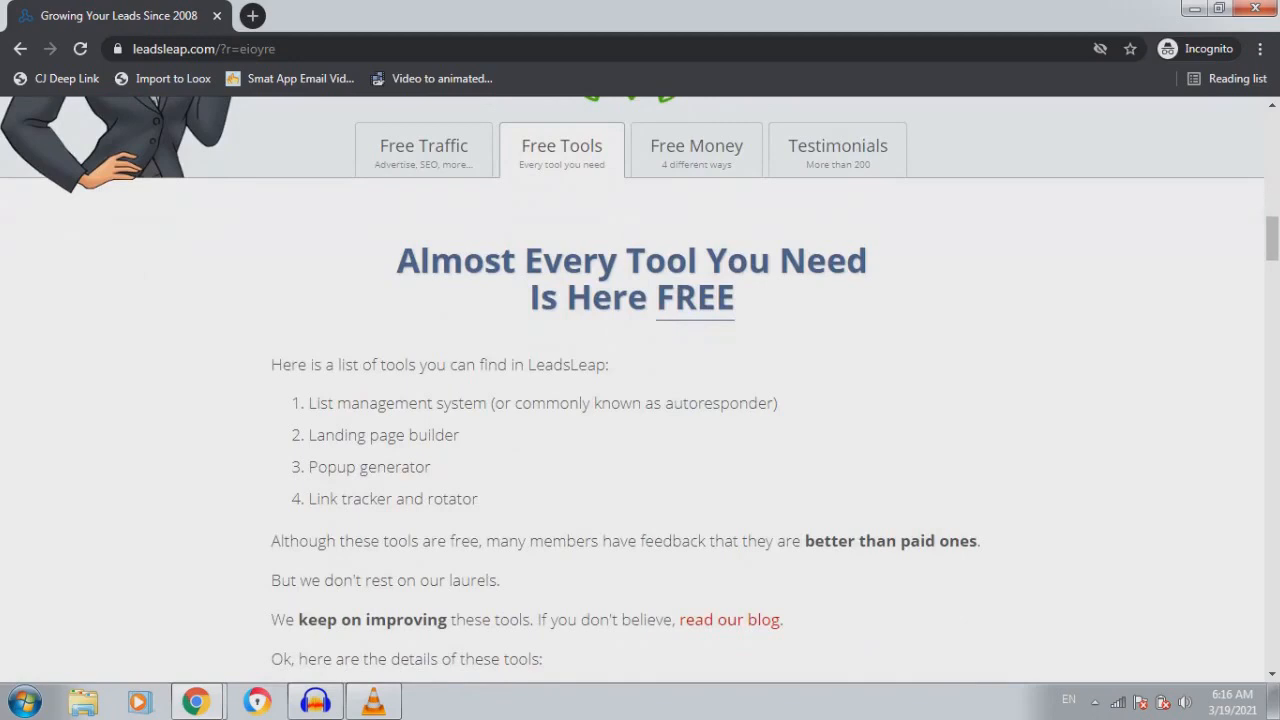
pyautogui.moveTo(1272, 239); pyautogui.dragTo(1272, 134)
pyautogui.click(866, 126)
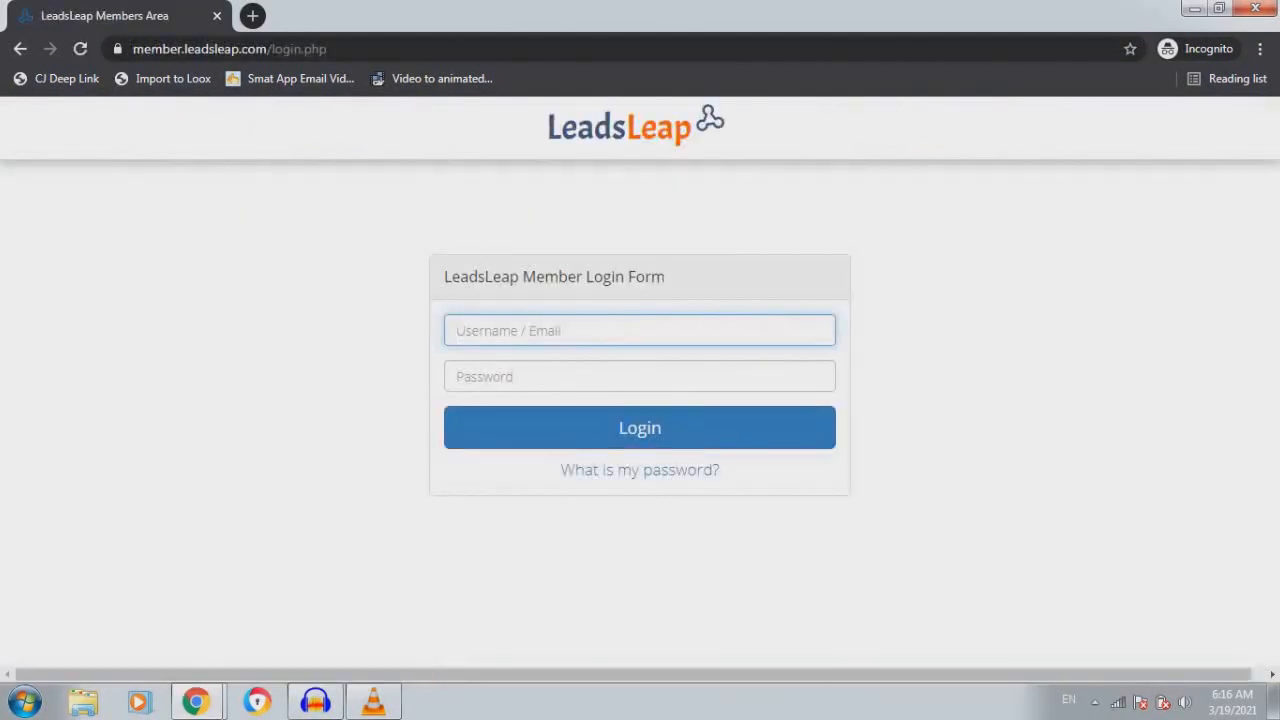
# Log in with the member username and password to reach the Dashboard
pyautogui.press('Tab')
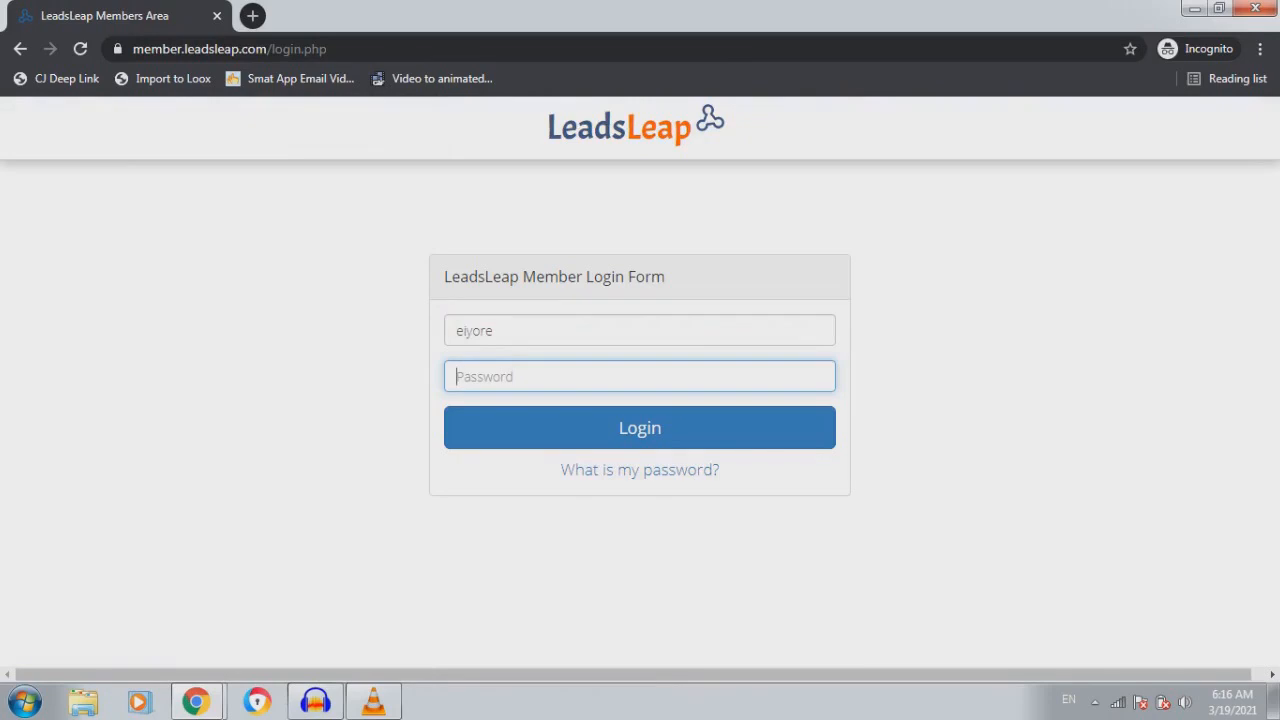
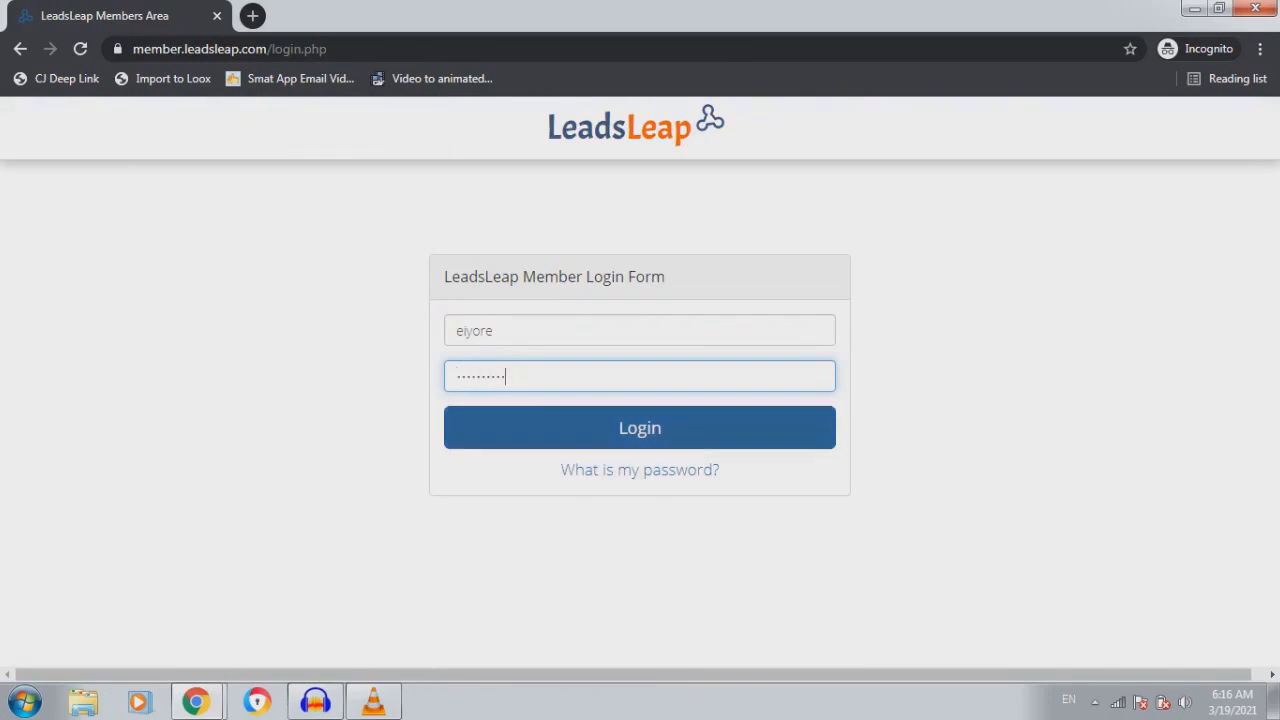
pyautogui.press('Return')
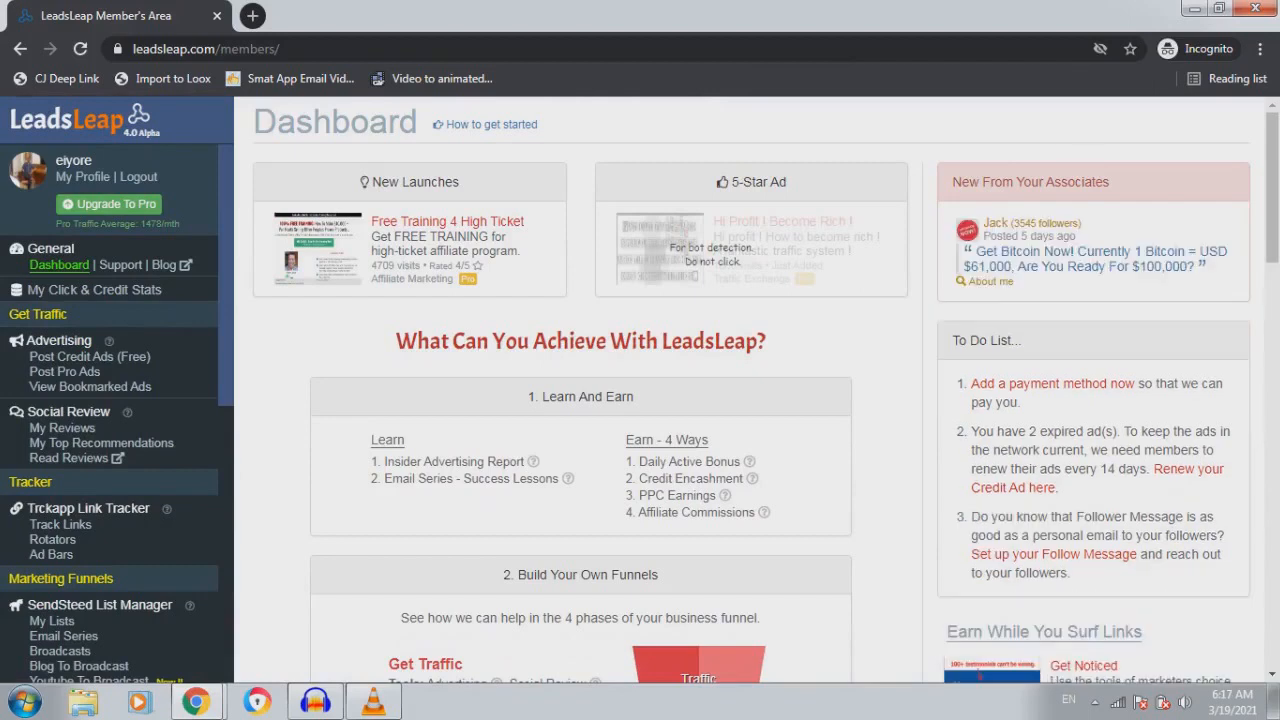
# Scroll through the dashboard and open My Lists under SendSteed List Manager
pyautogui.scroll(-1, 750, 400)
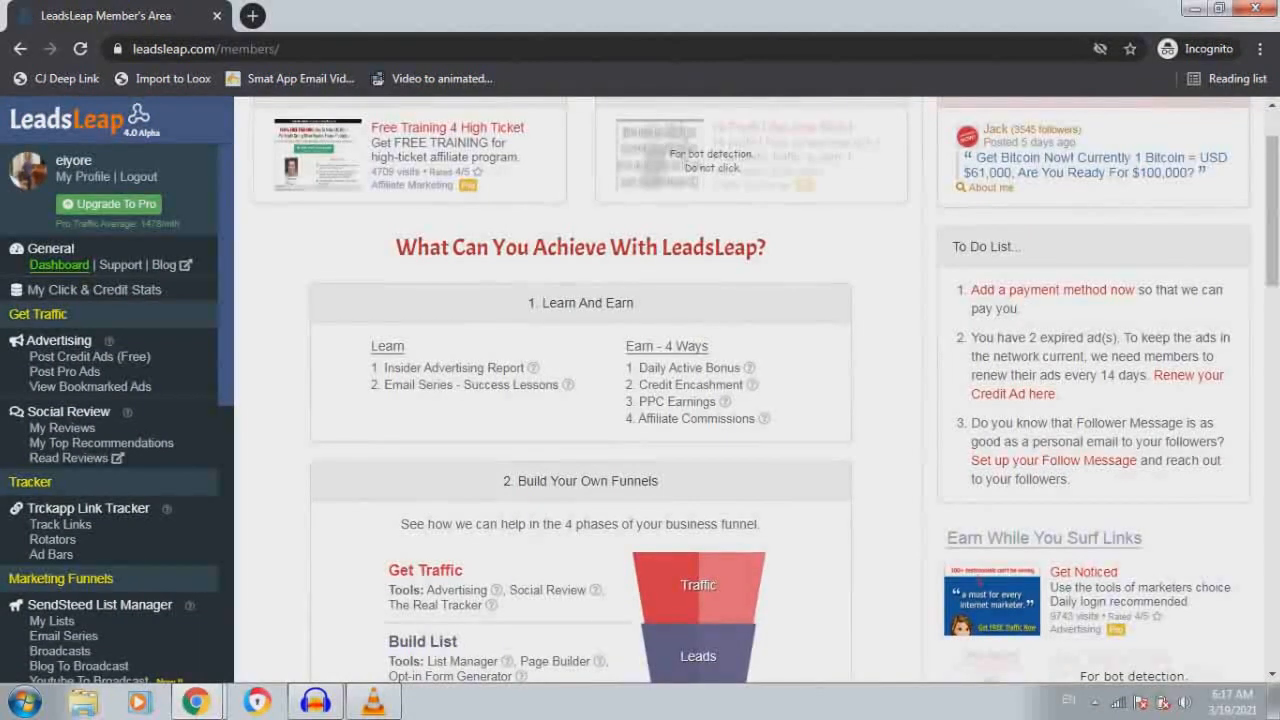
pyautogui.scroll(-2, 766, 392)
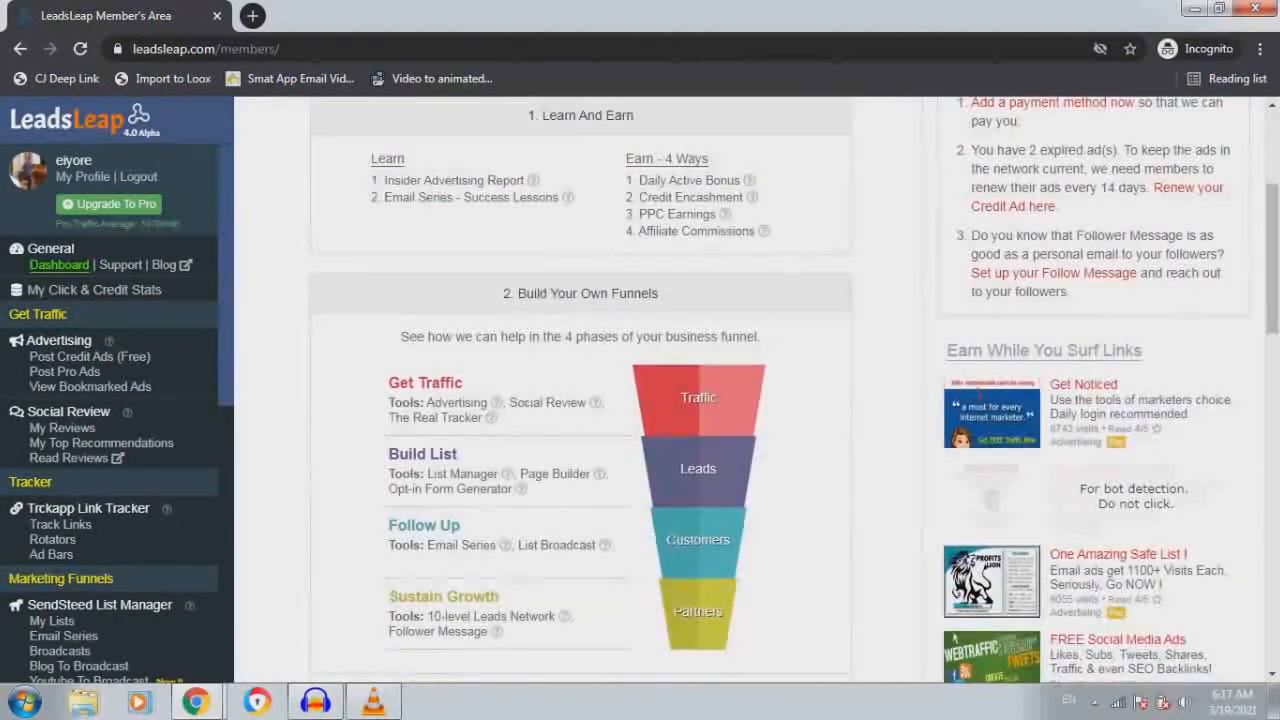
pyautogui.scroll(-1, 766, 392)
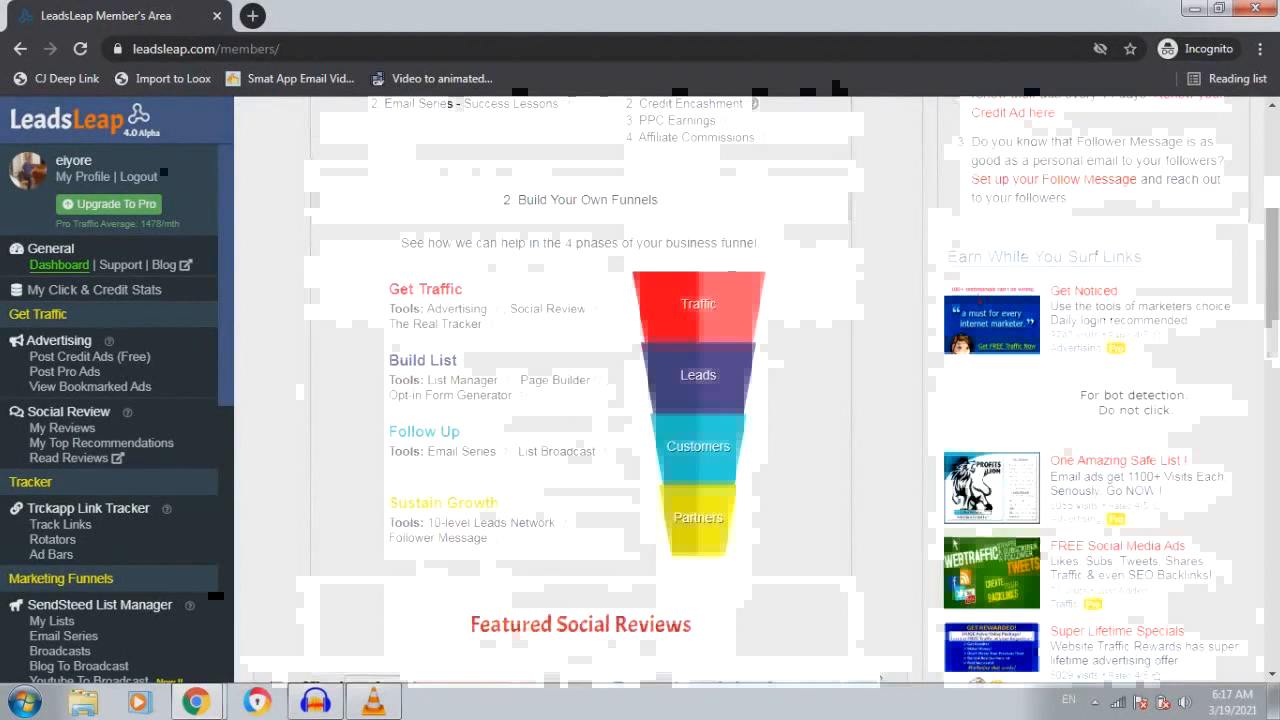
pyautogui.scroll(-1, 110, 400)
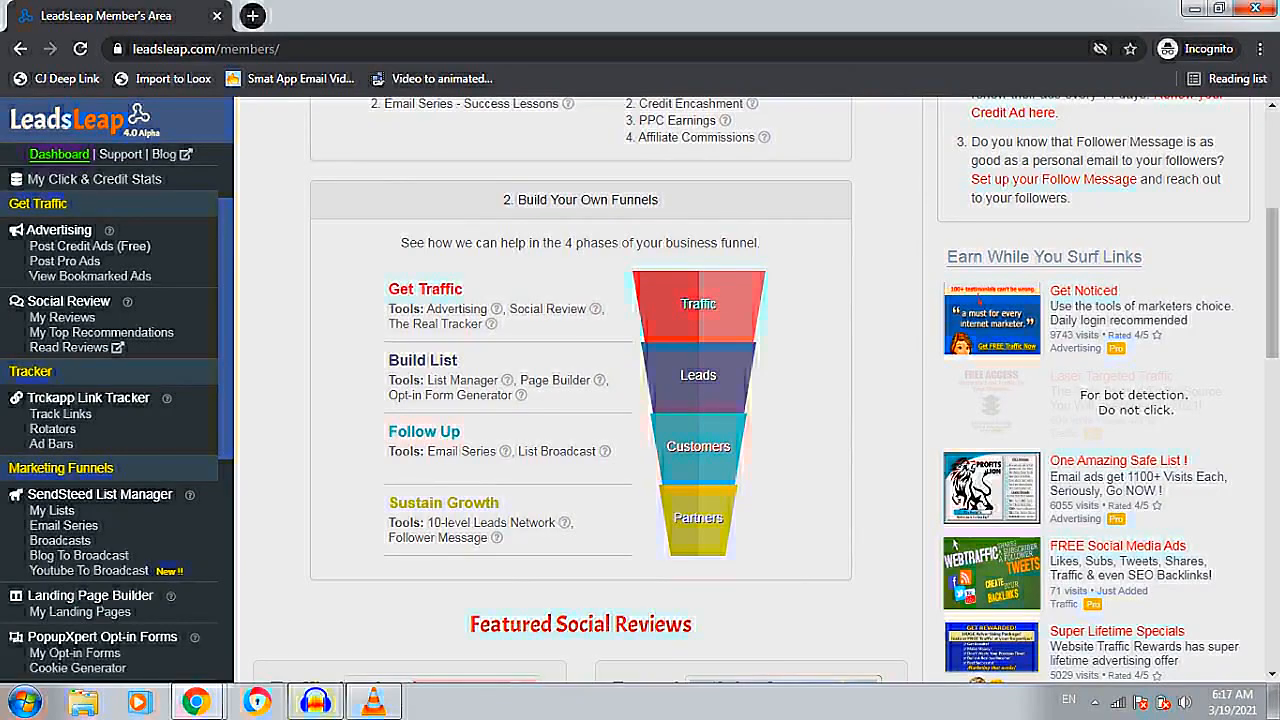
pyautogui.scroll(-1, 50, 413)
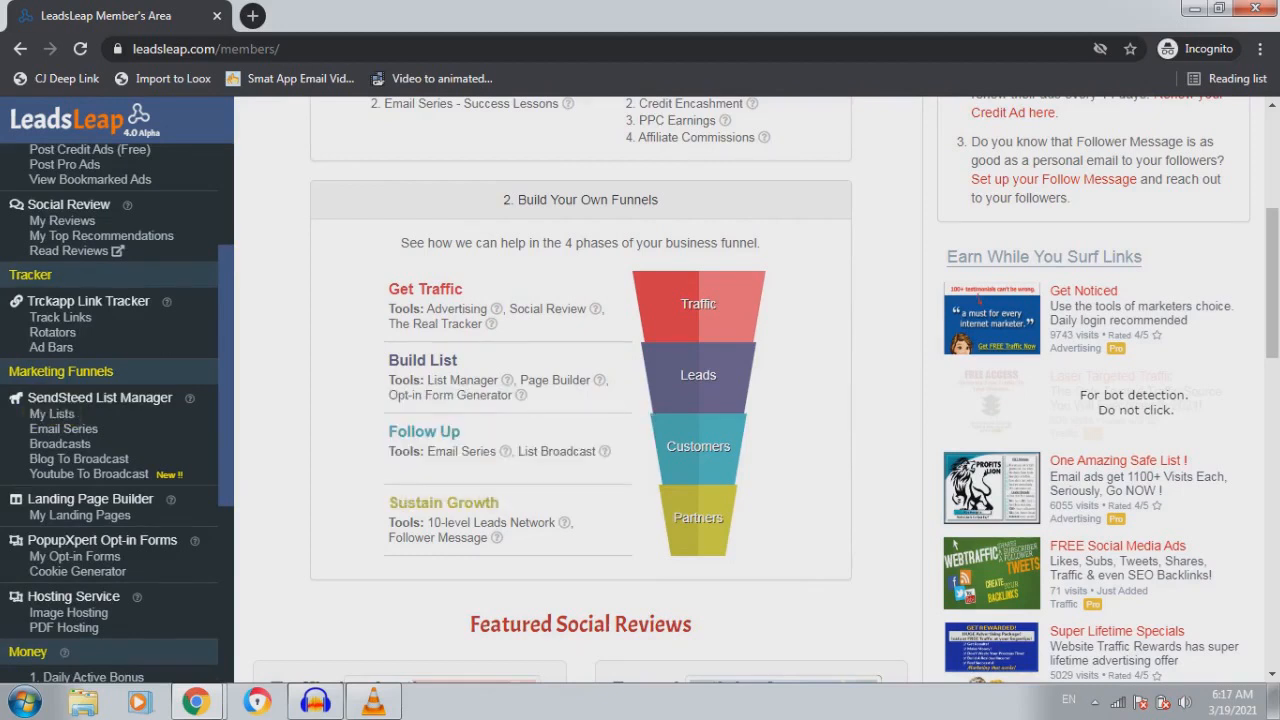
pyautogui.scroll(-1, 80, 413)
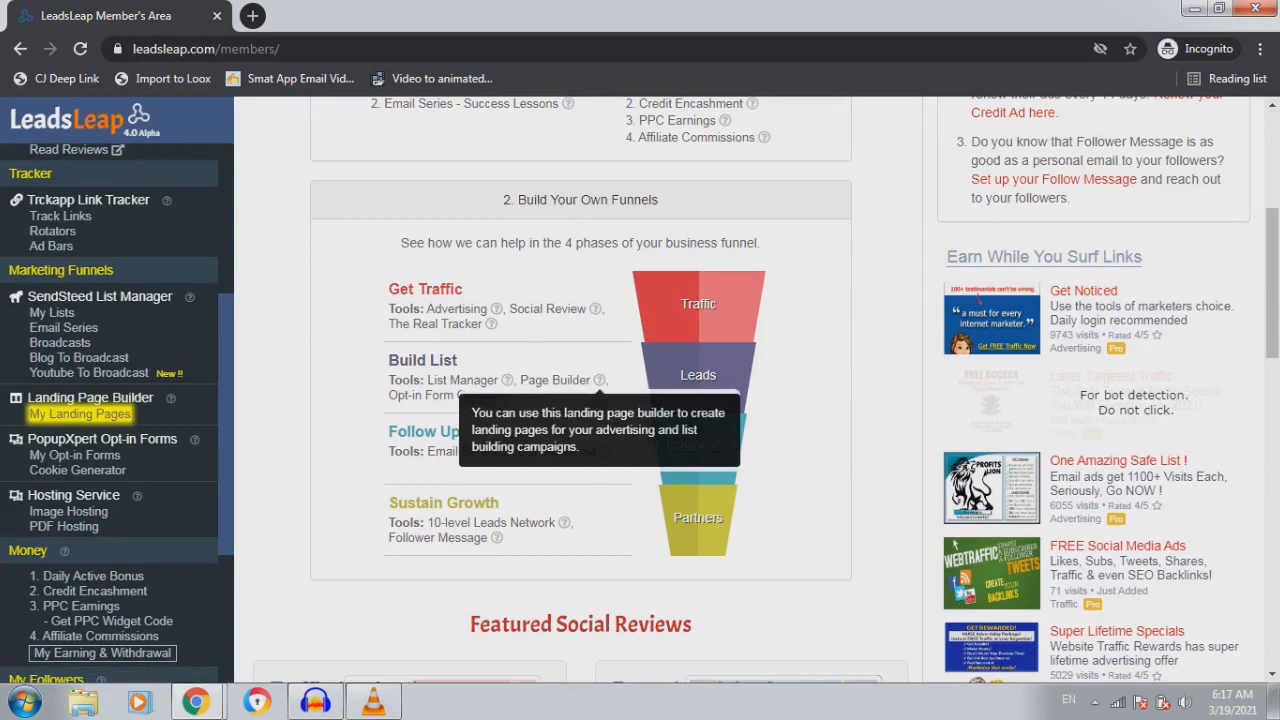
pyautogui.scroll(1, 52, 413)
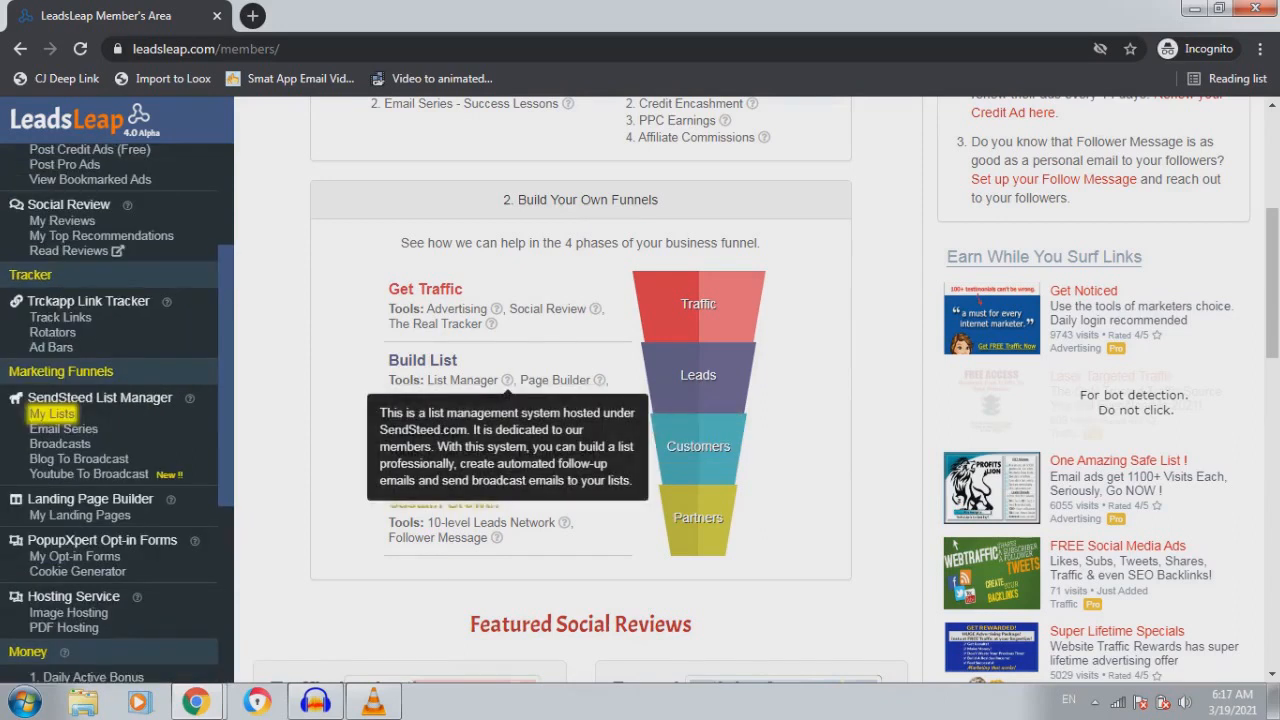
pyautogui.click(52, 413)
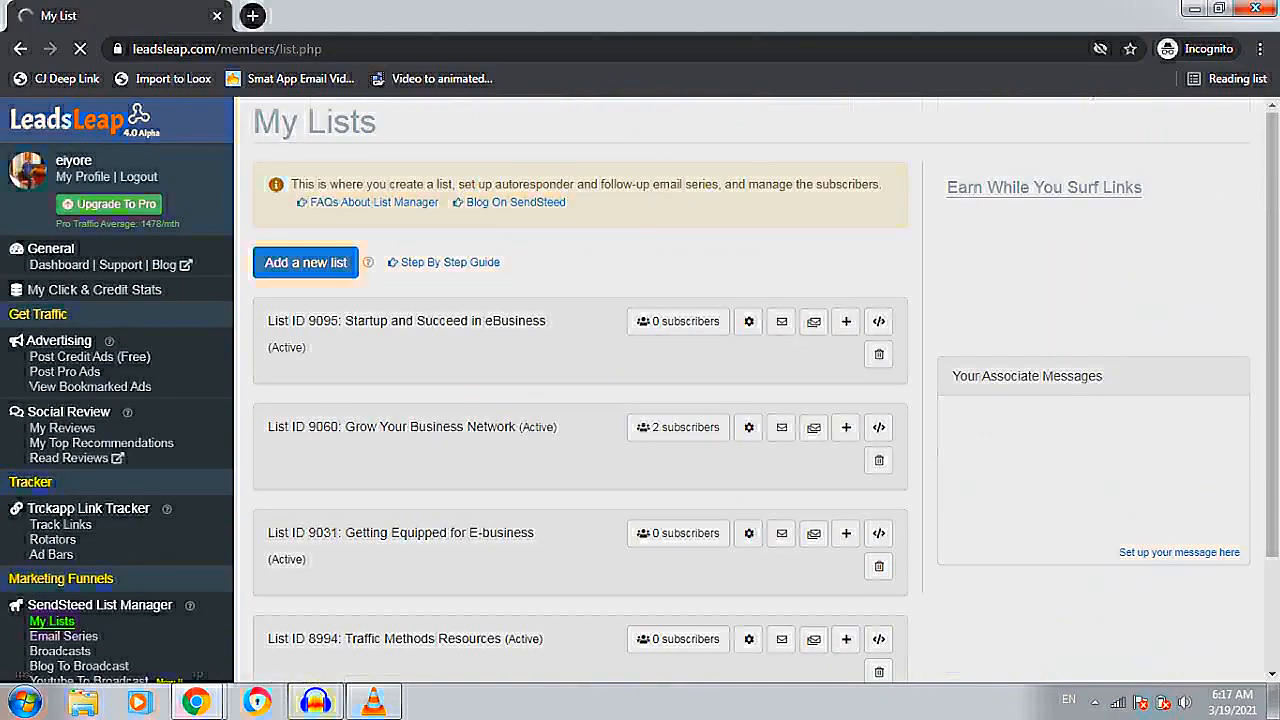
# Add a new list named 'Business Niches', which becomes List ID 9120
pyautogui.press('Tab')
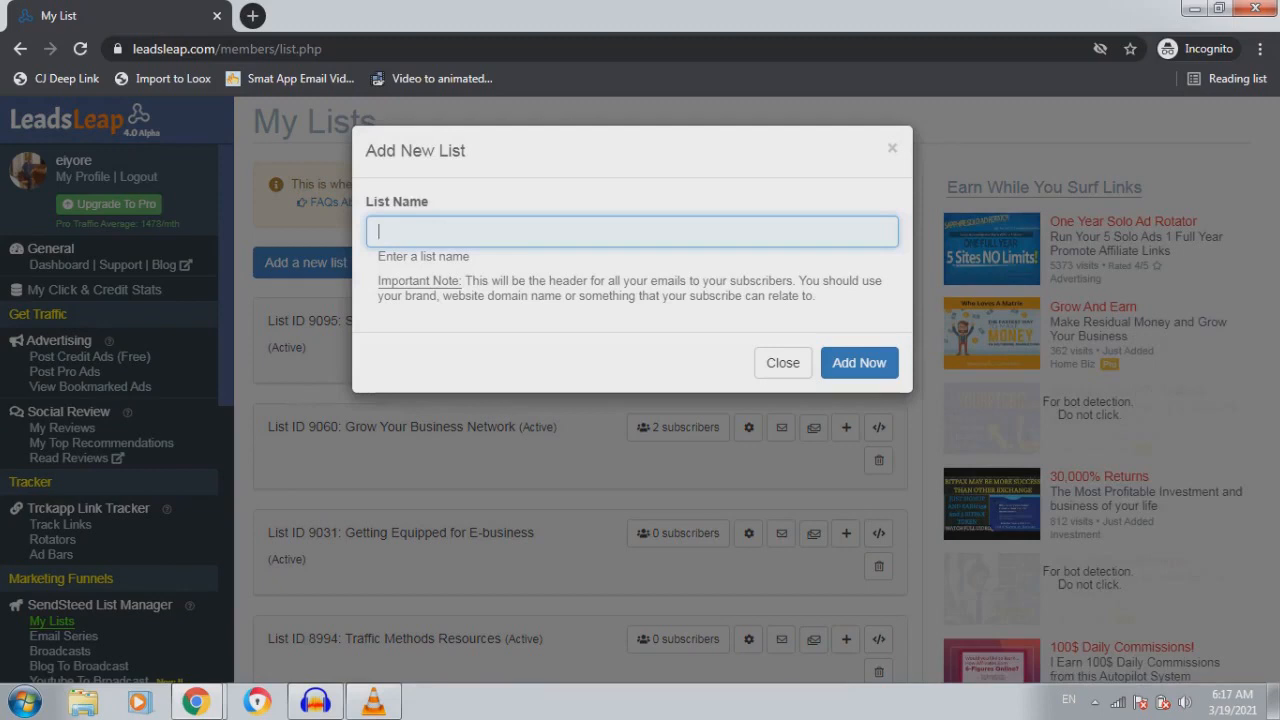
pyautogui.write('Business Niches')
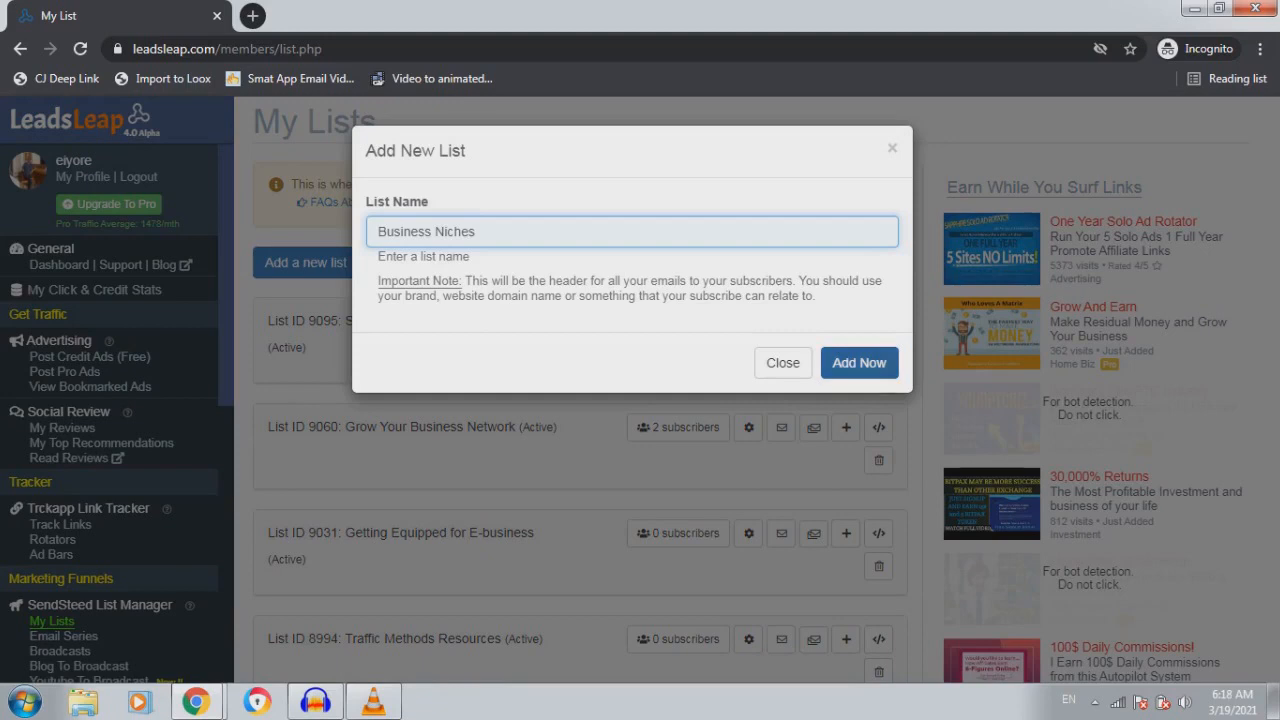
pyautogui.click(859, 362)
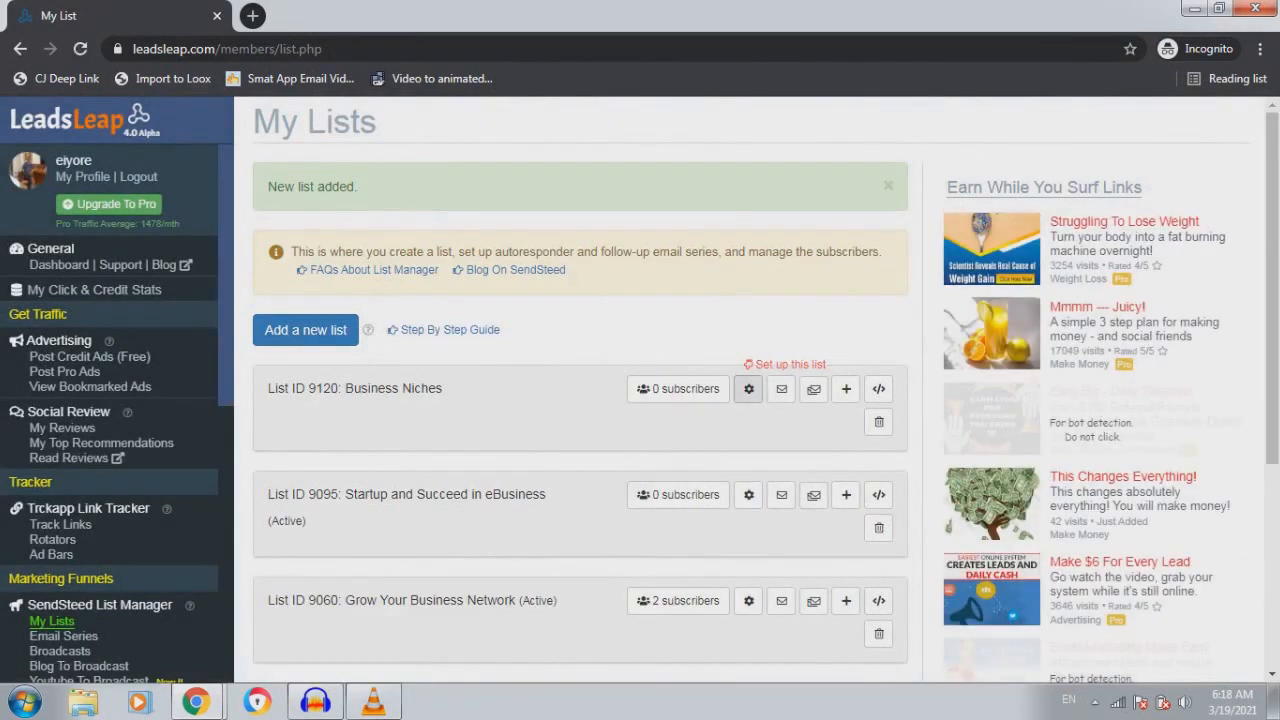
# In List 9120's settings, enter the sender's full name and e-mail address
pyautogui.click(748, 321)
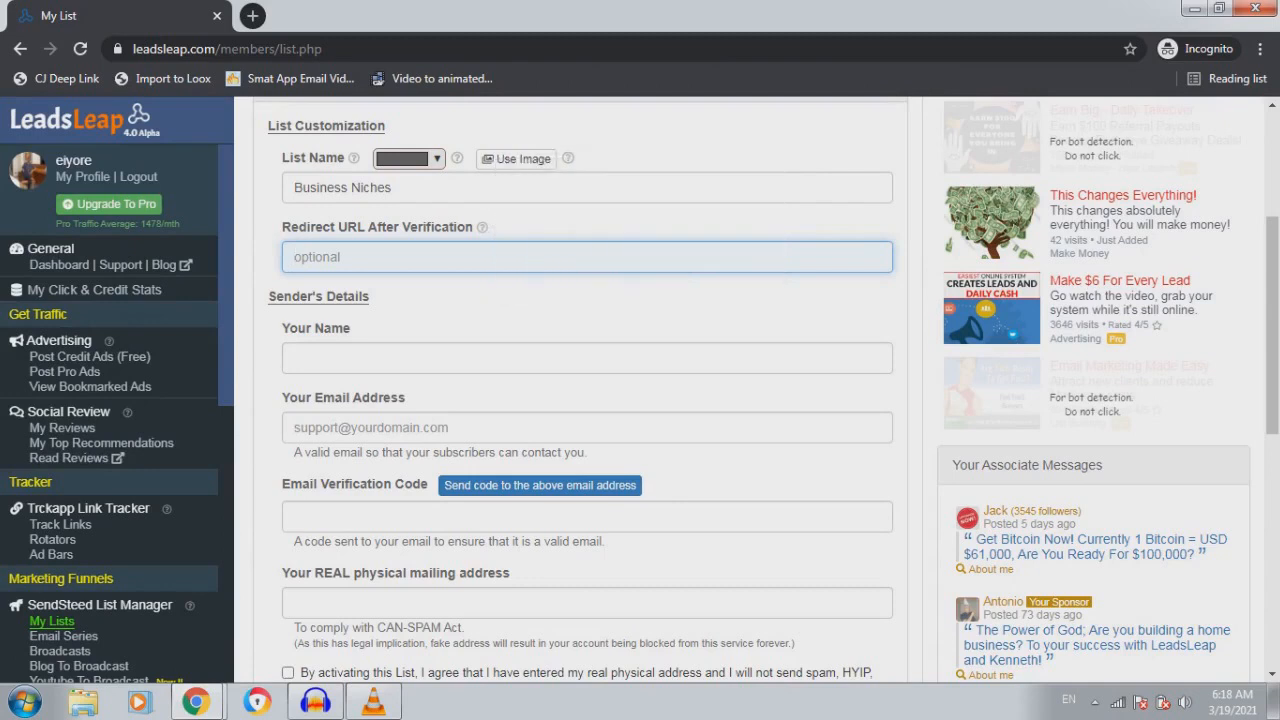
pyautogui.click(295, 358)
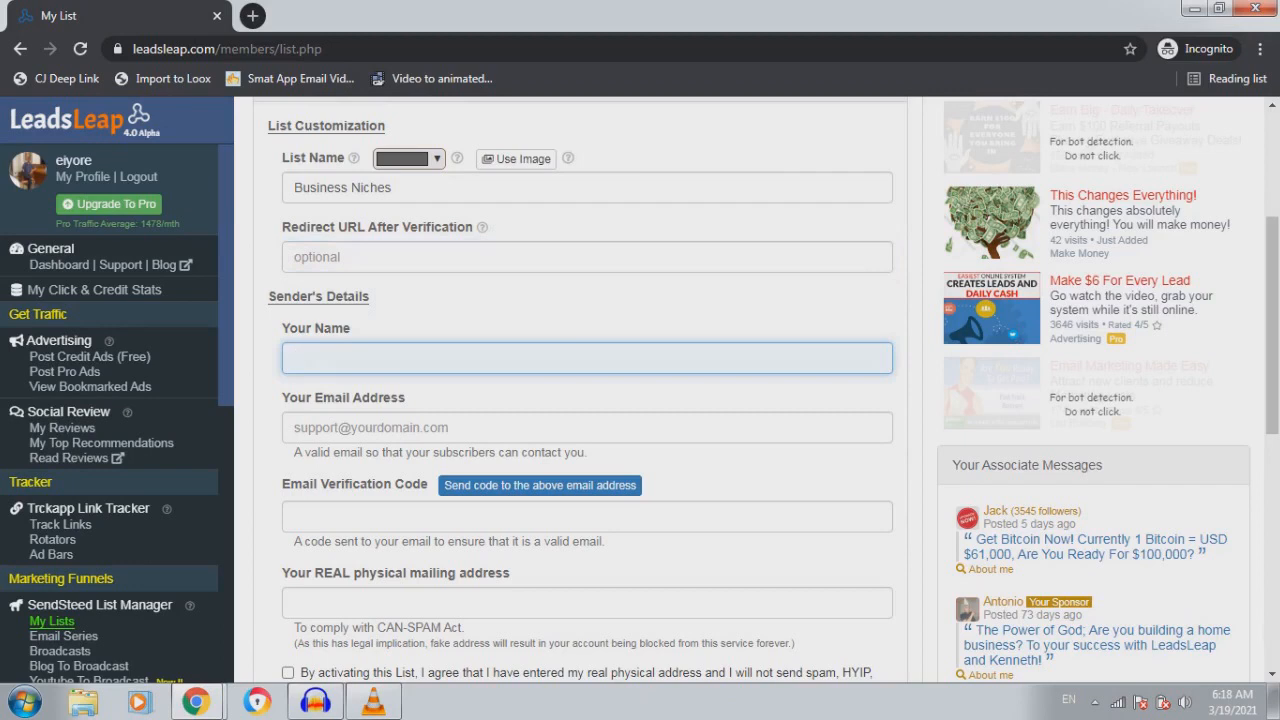
pyautogui.click(587, 427)
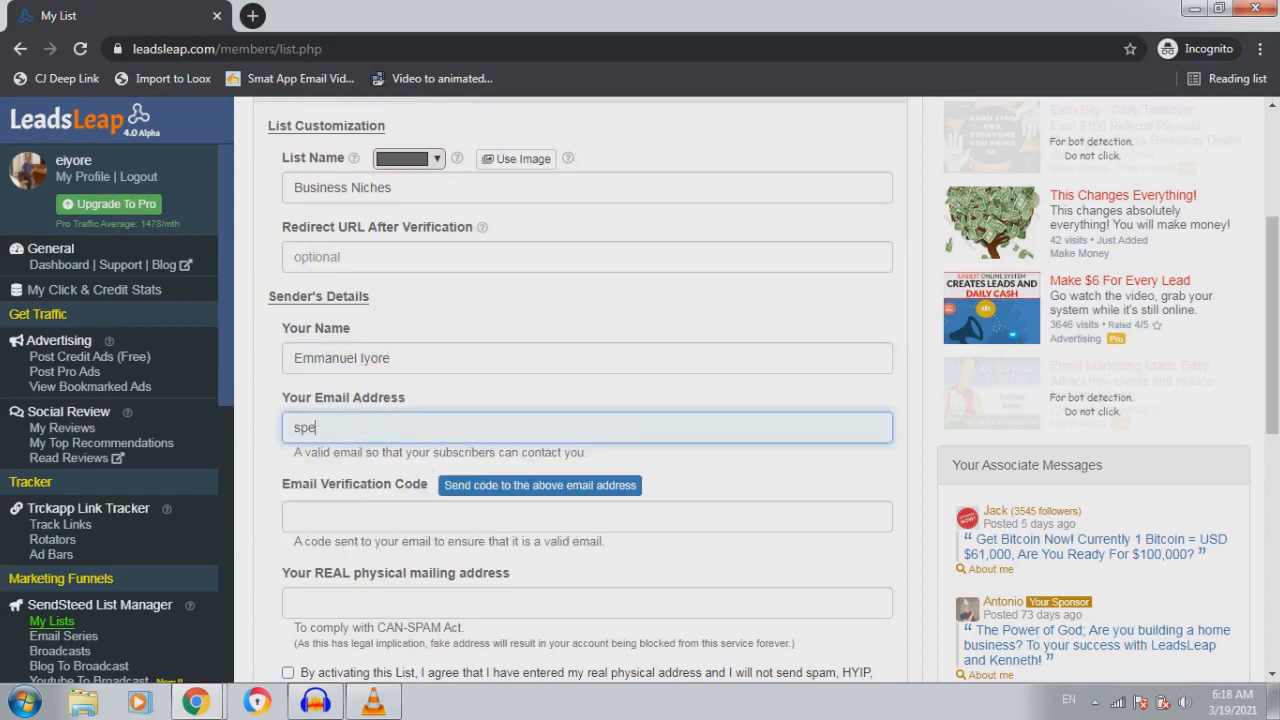
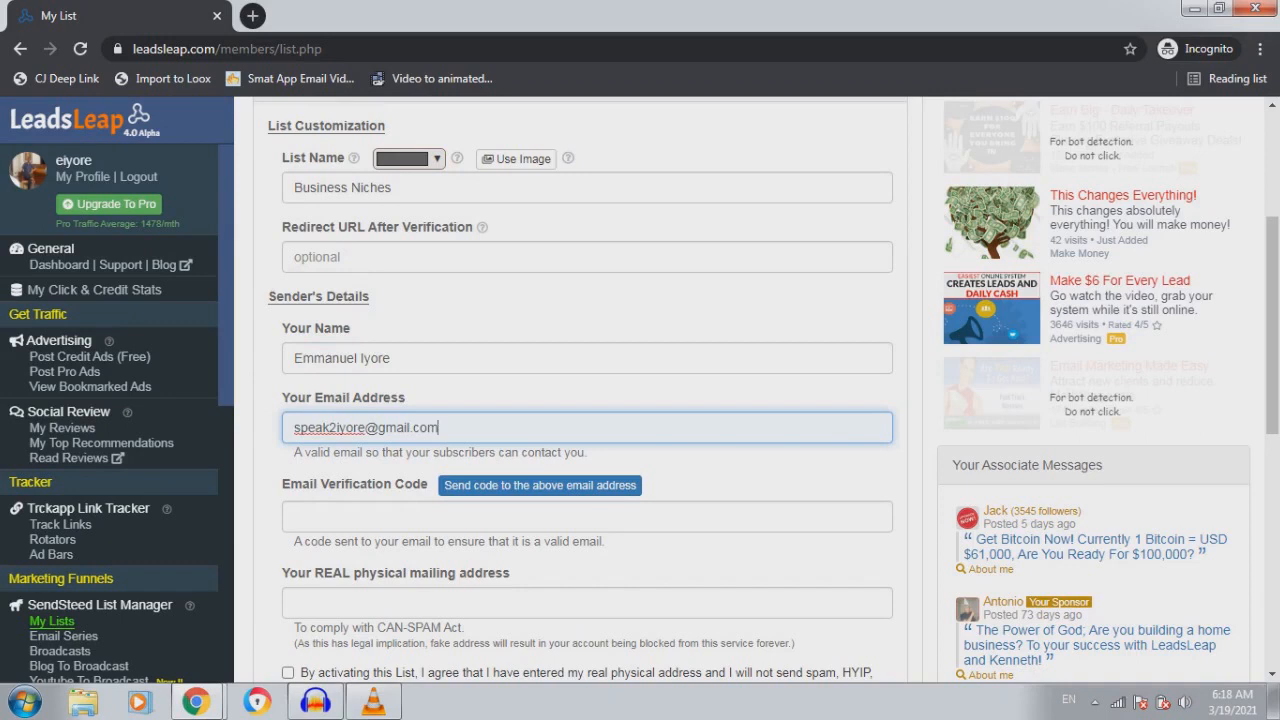
# Copy the verification code from the latest LeadsLeap email in Gmail
pyautogui.click(196, 702)
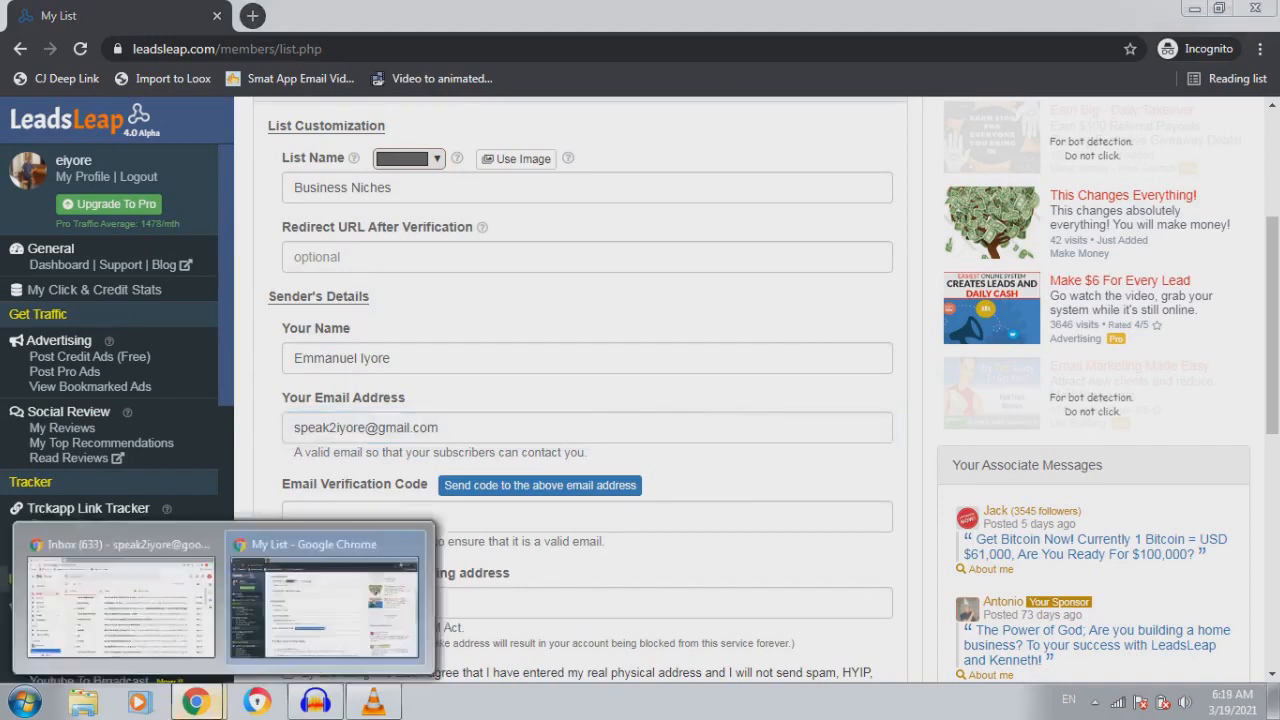
pyautogui.click(120, 600)
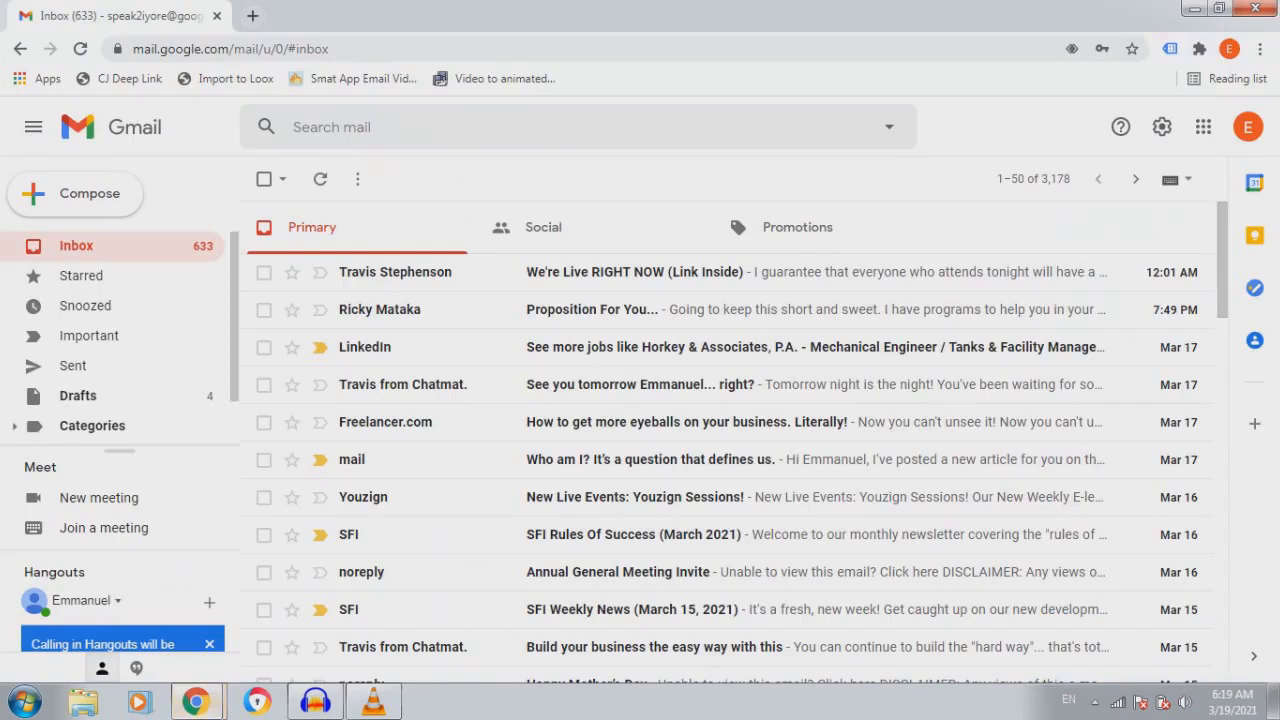
pyautogui.scroll(-3, 700, 460)
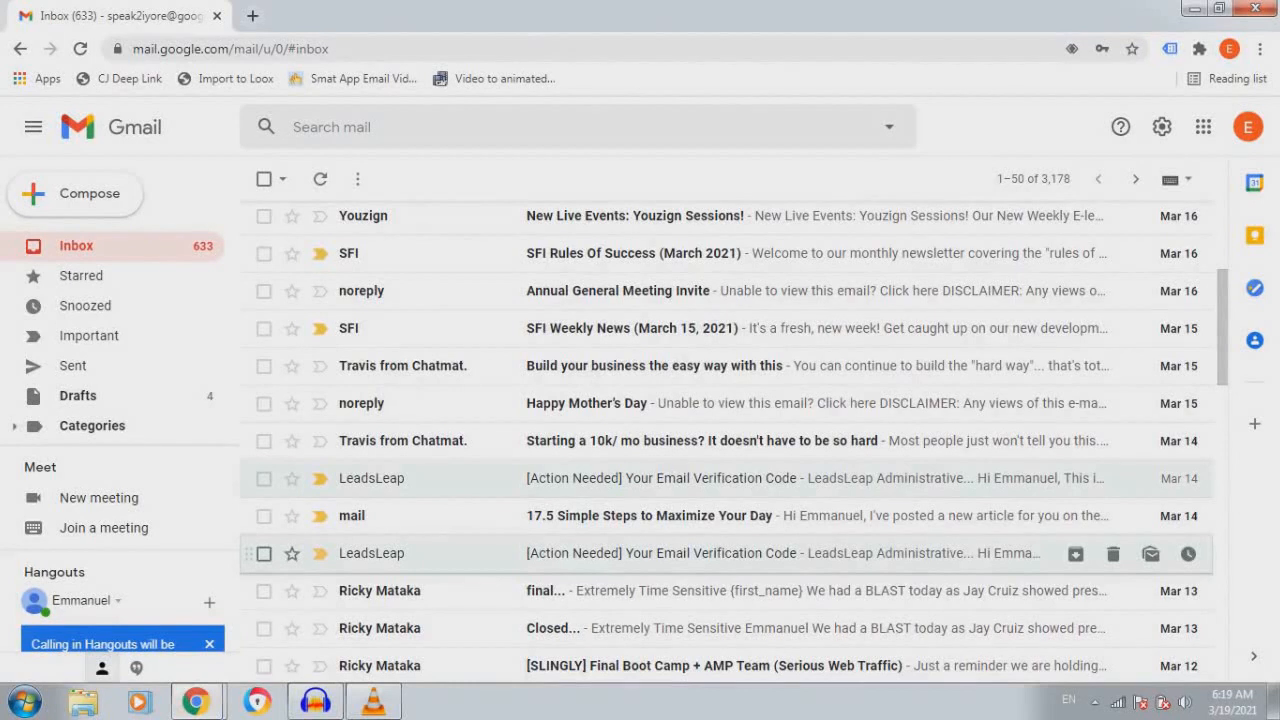
pyautogui.click(700, 553)
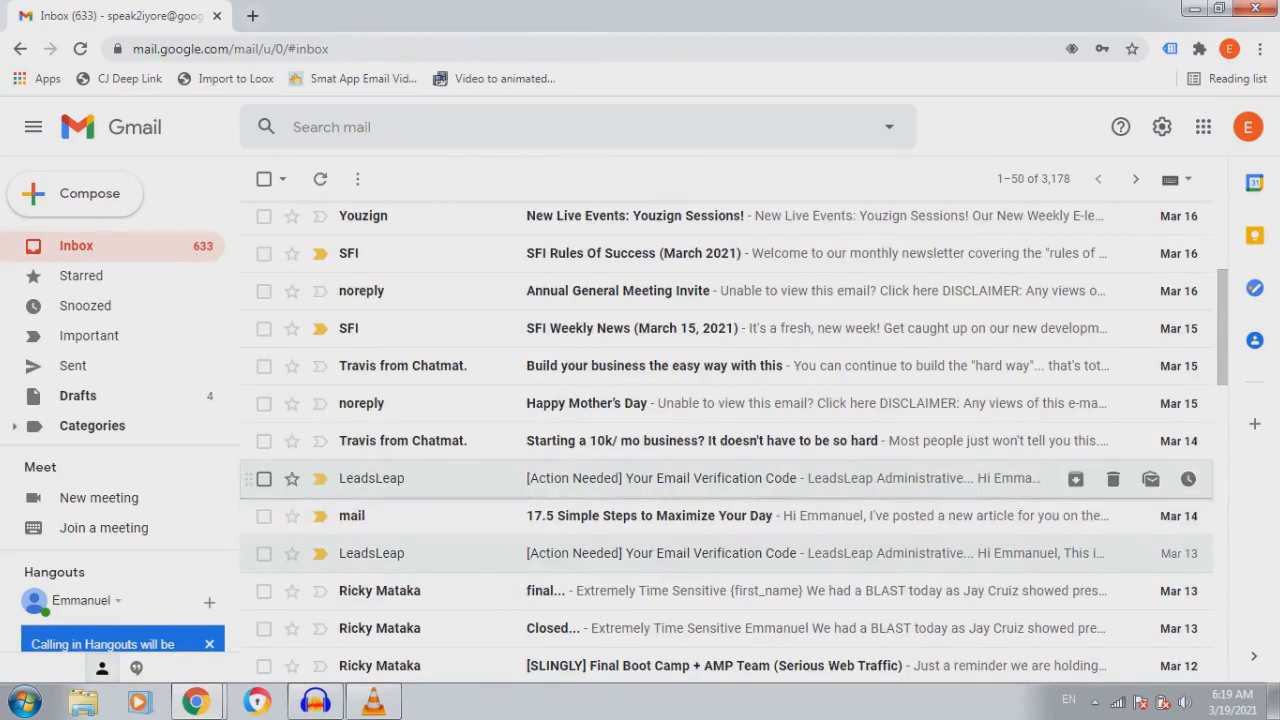
pyautogui.click(547, 478)
pyautogui.moveTo(552, 488); pyautogui.dragTo(491, 488)
pyautogui.rightClick(493, 490)
pyautogui.click(530, 505)
# Paste the verification code into the list's Email Verification Code field
pyautogui.moveTo(195, 700)
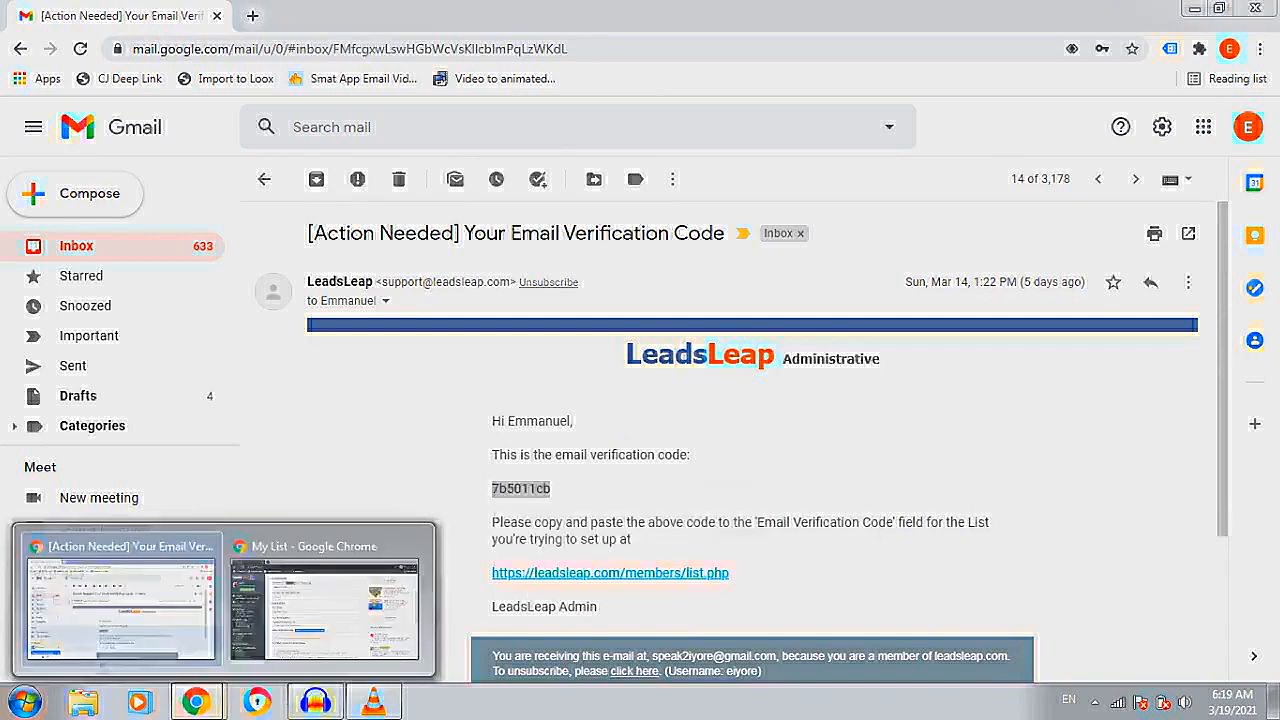
pyautogui.click(325, 593)
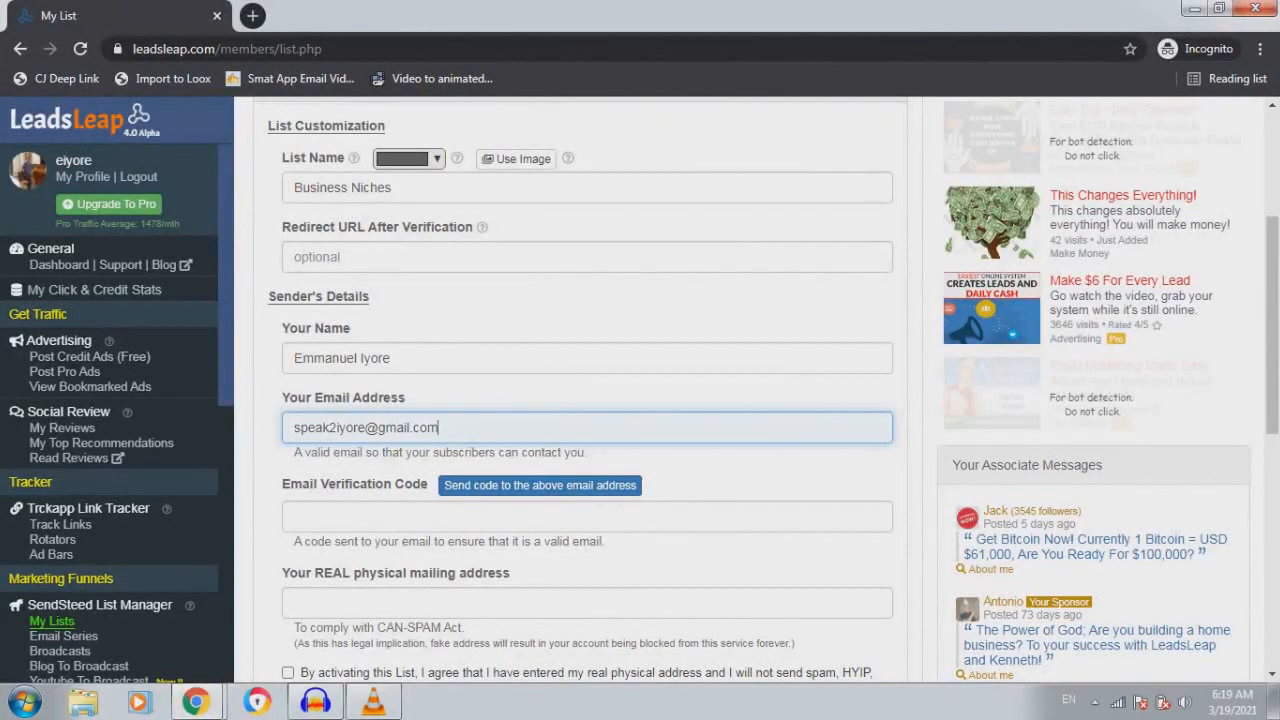
pyautogui.click(294, 516)
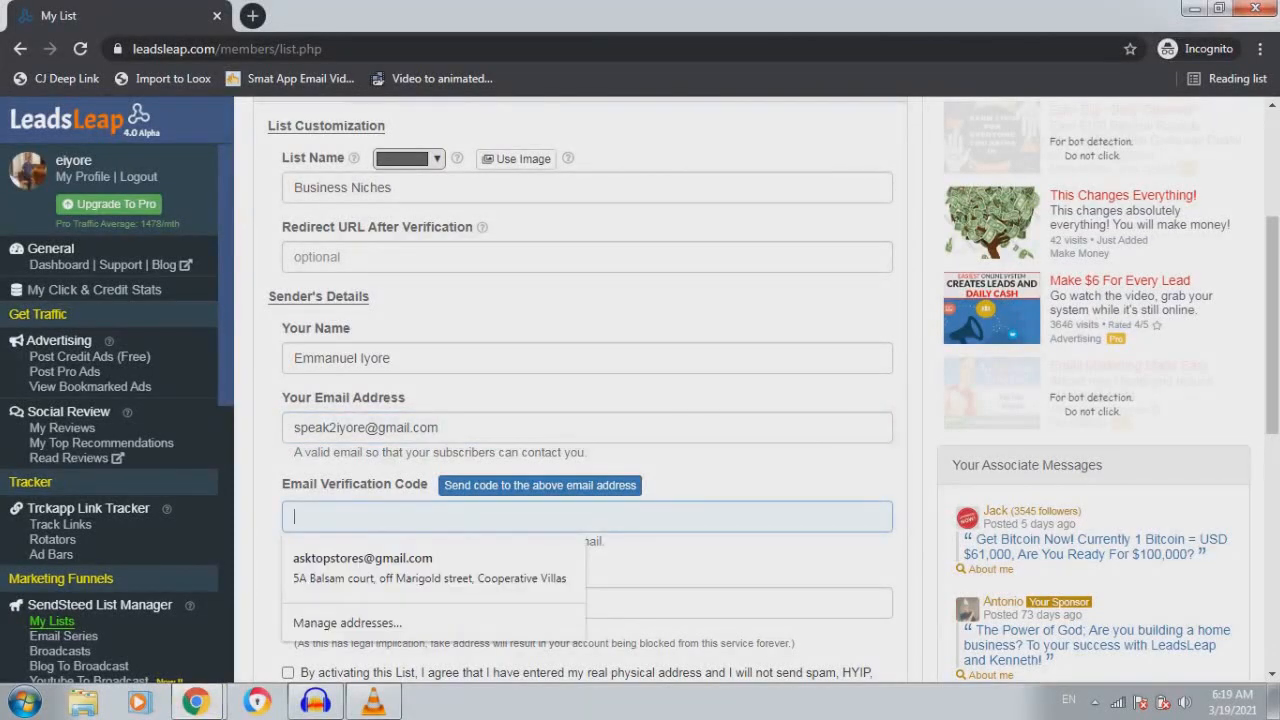
pyautogui.hotkey('ctrl', 'v')
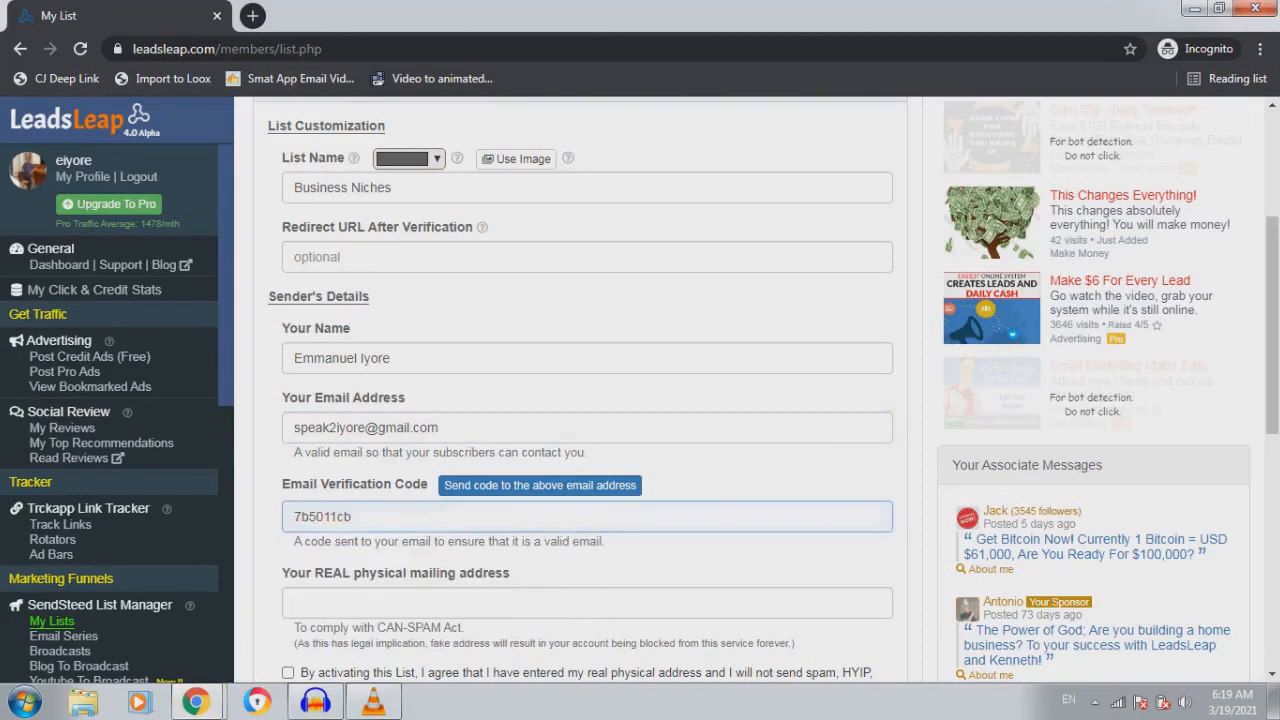
pyautogui.scroll(-2, 587, 400)
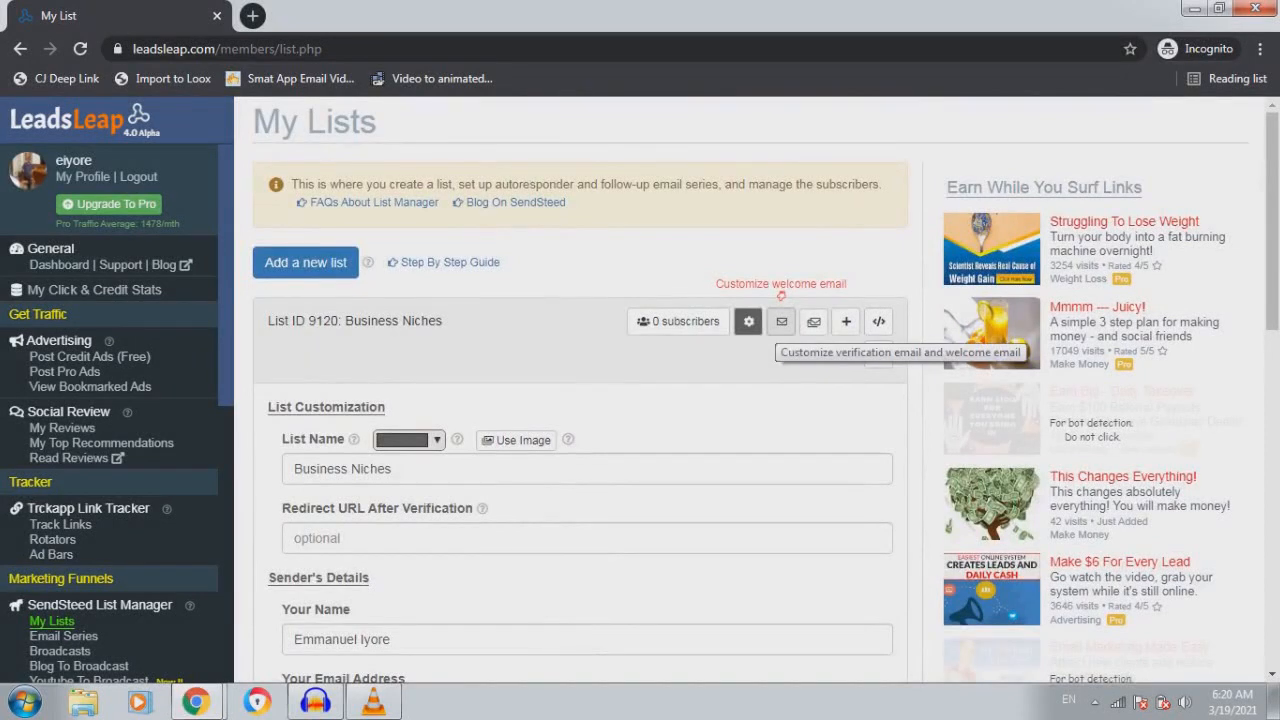
# Open the list's welcome and verification email settings
pyautogui.click(781, 321)
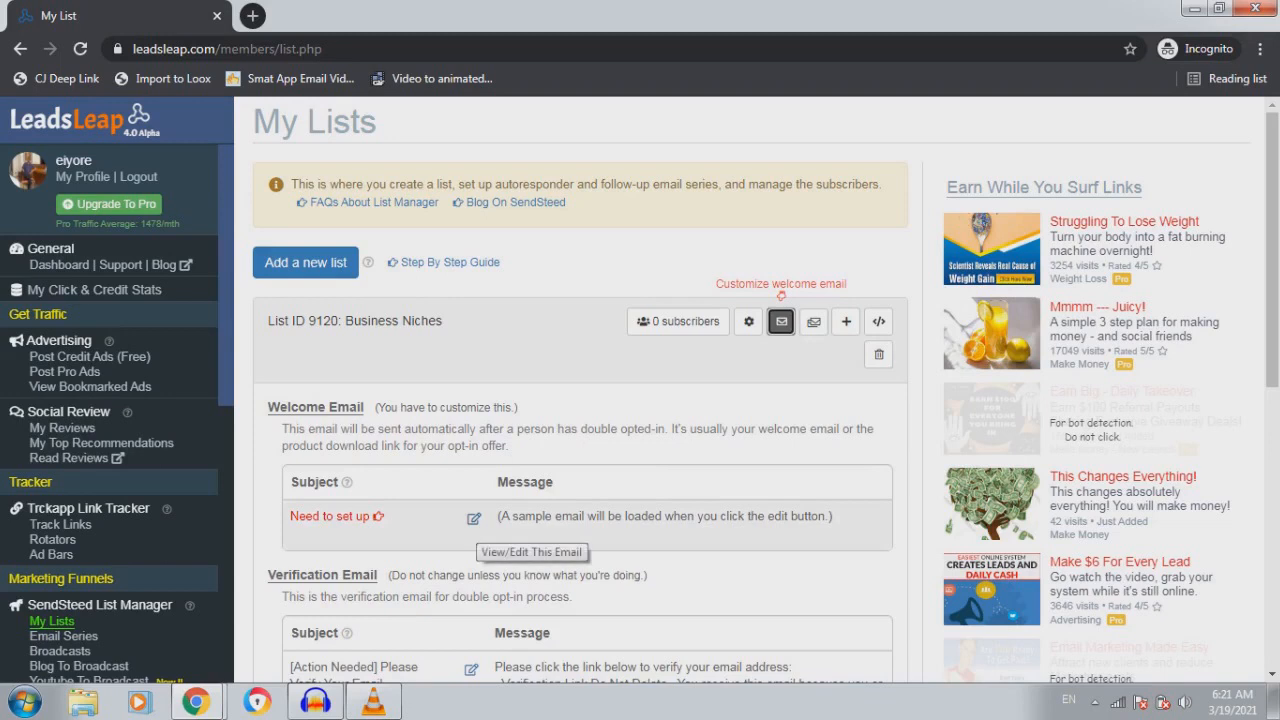
pyautogui.click(474, 519)
pyautogui.click(892, 147)
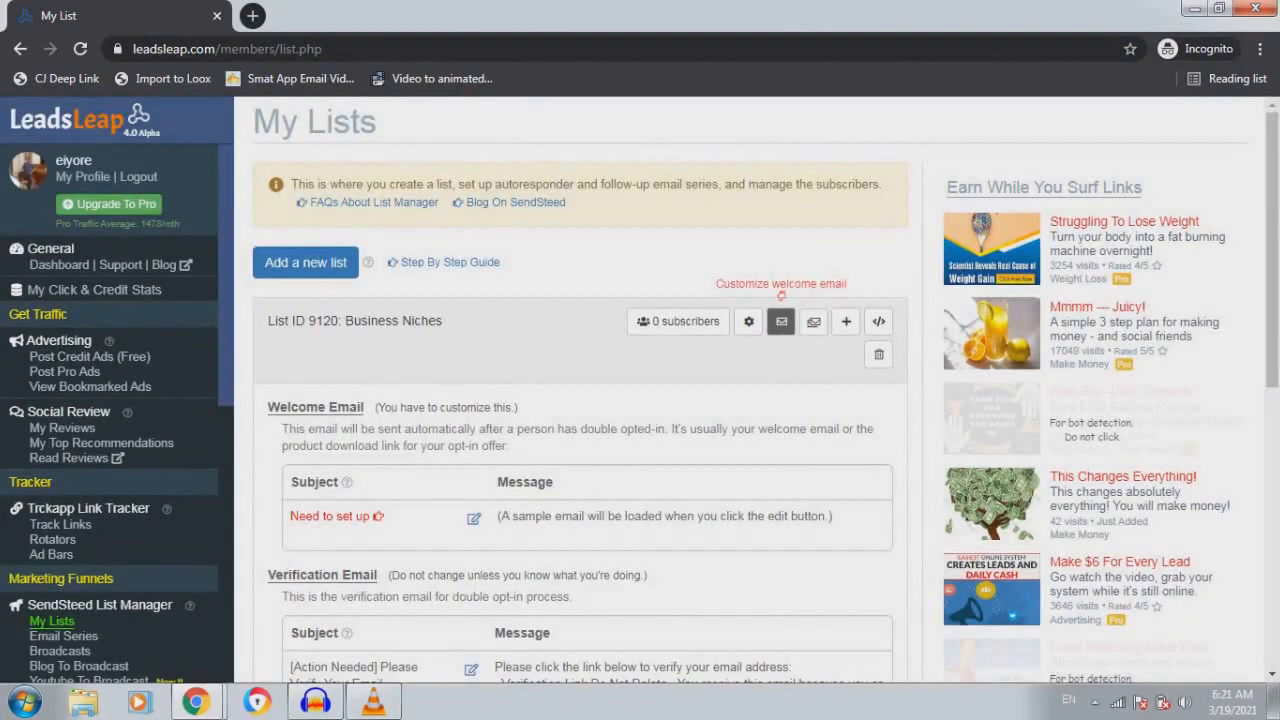
pyautogui.moveTo(267, 320); pyautogui.dragTo(339, 320)
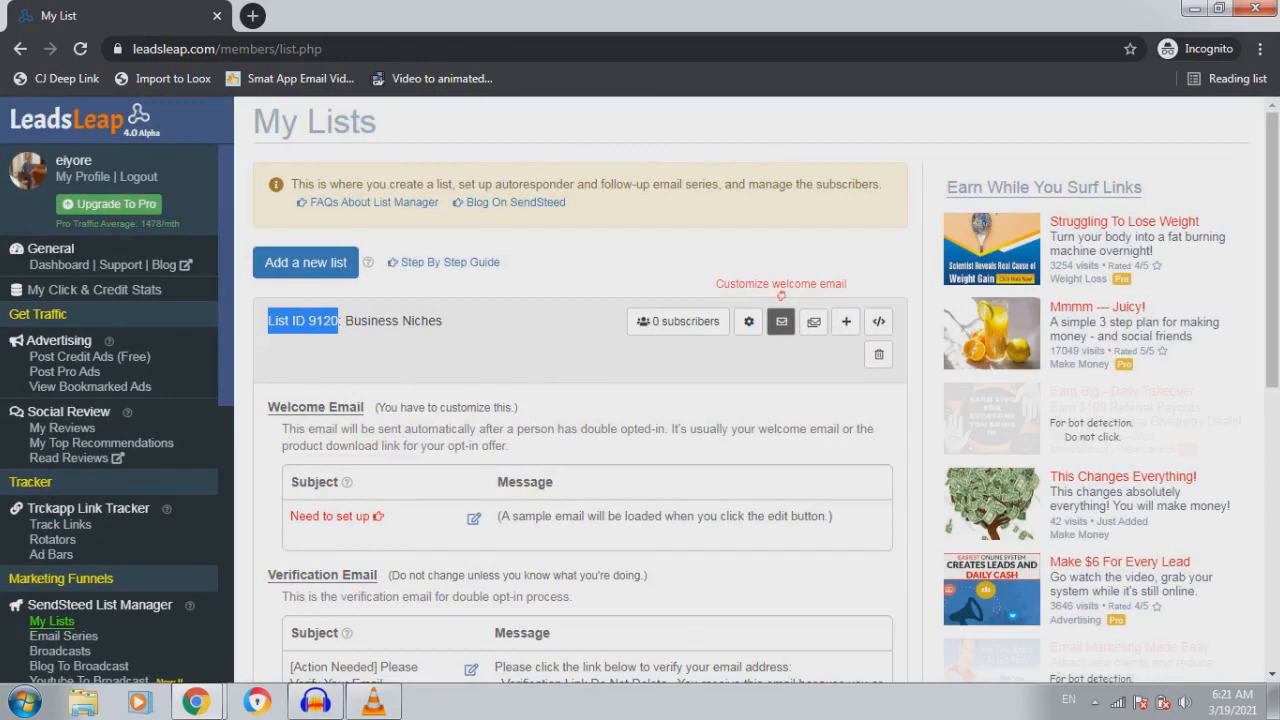
# Set the welcome email subject to 'What is Your Business Niche?'
pyautogui.click(473, 517)
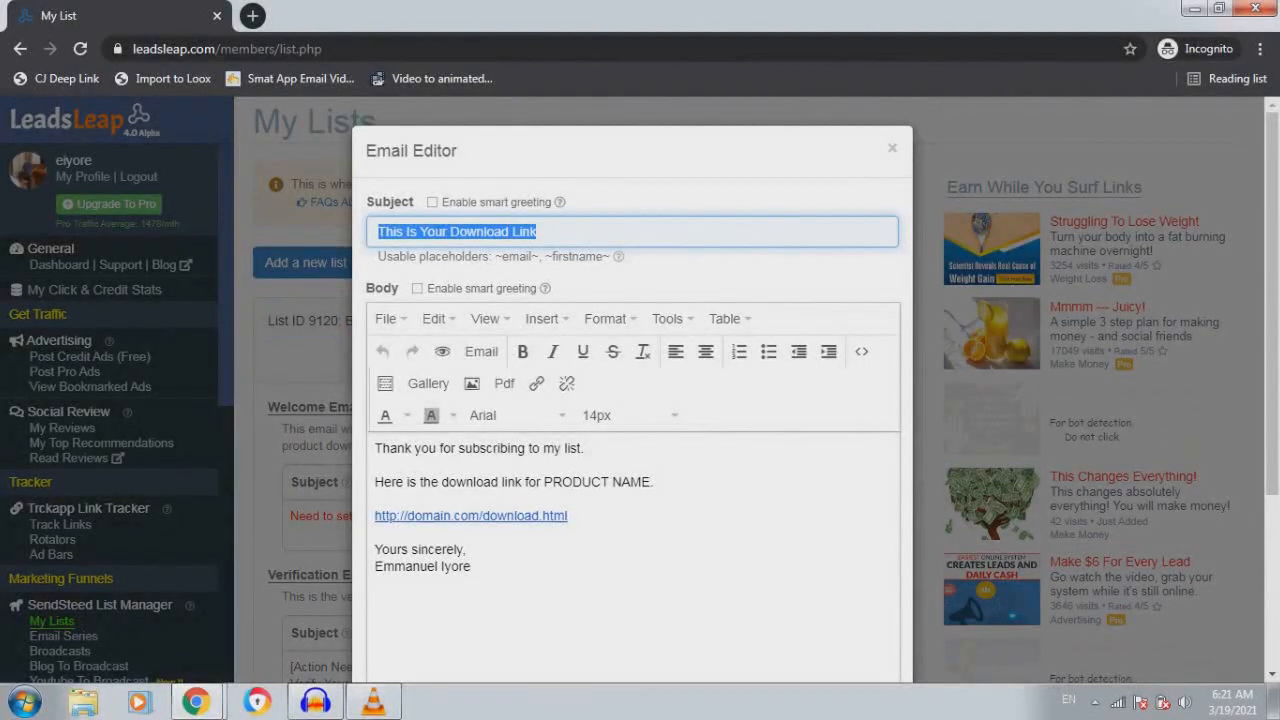
pyautogui.write('What is ')
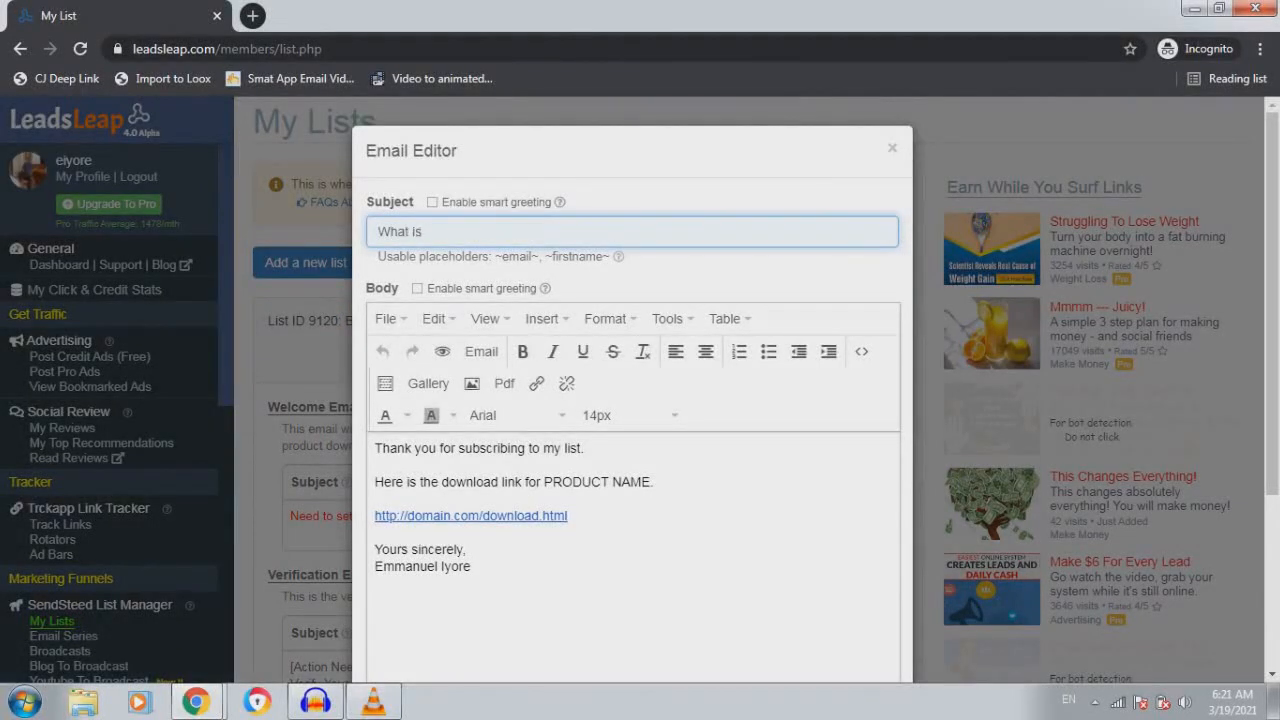
pyautogui.write('your Business Niche')
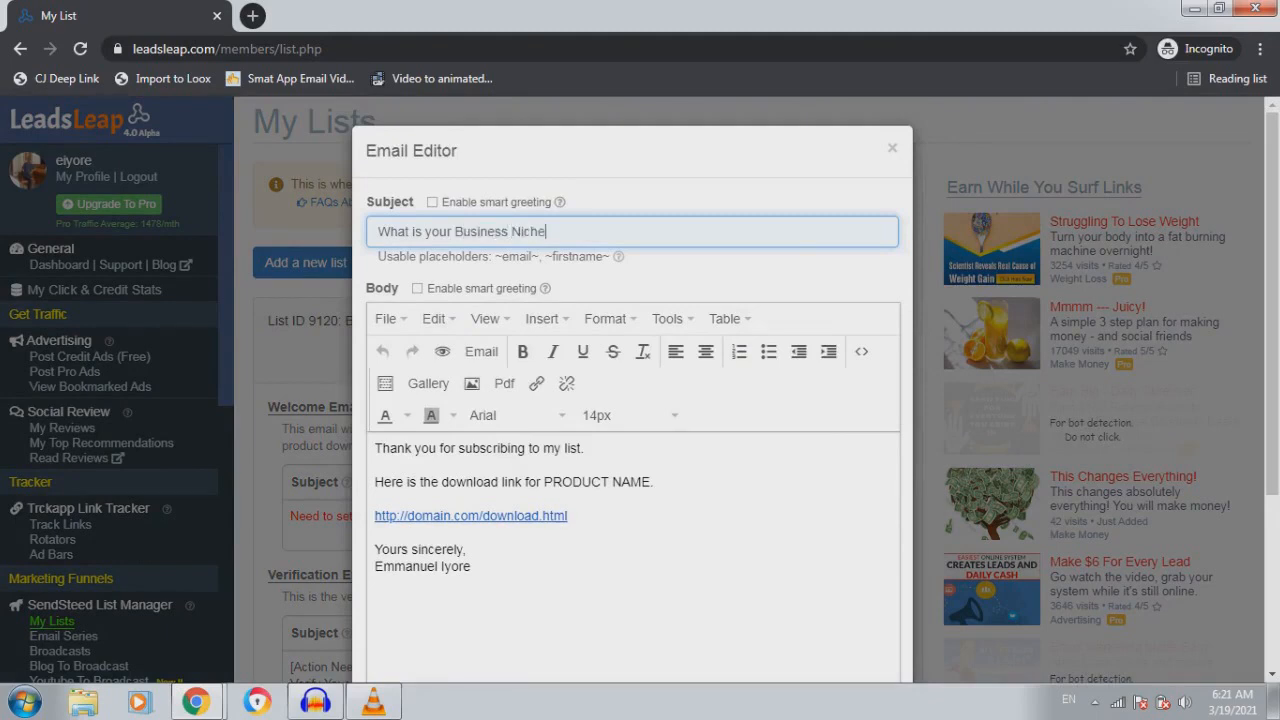
pyautogui.write('?')
pyautogui.click(426, 232)
pyautogui.hotkey('shift', 'Right')
pyautogui.write('Y')
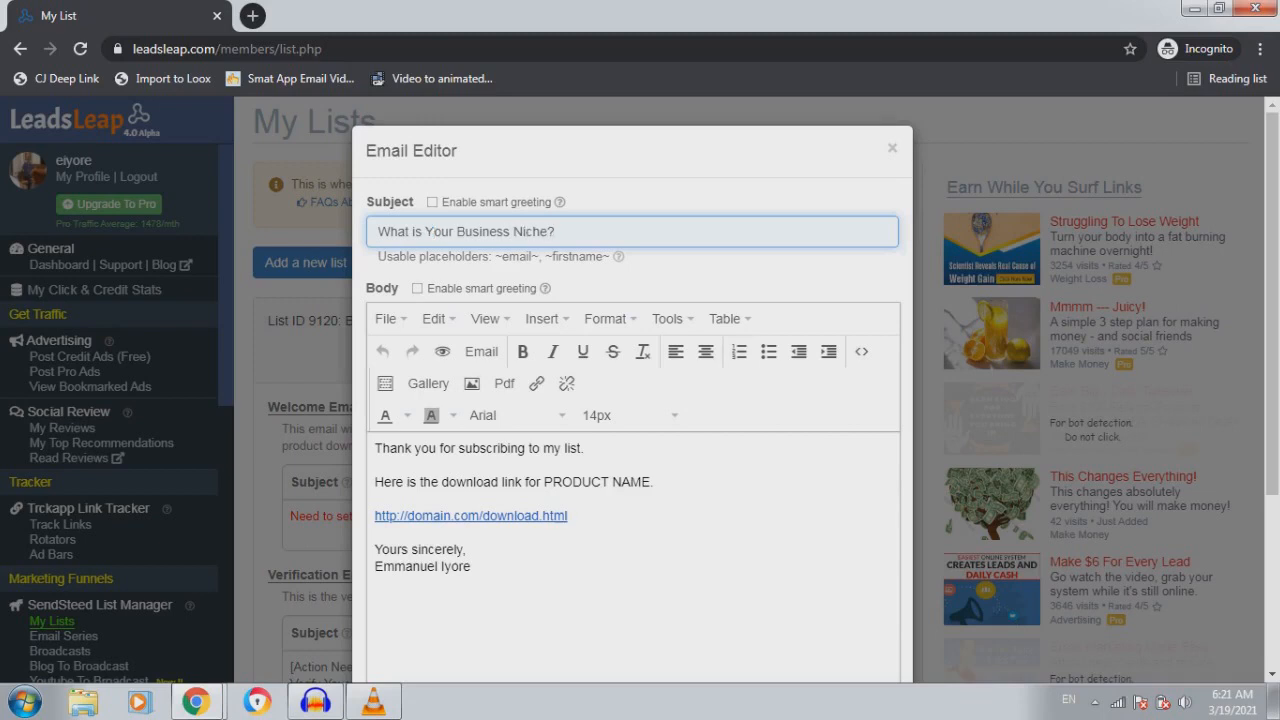
pyautogui.click(584, 448)
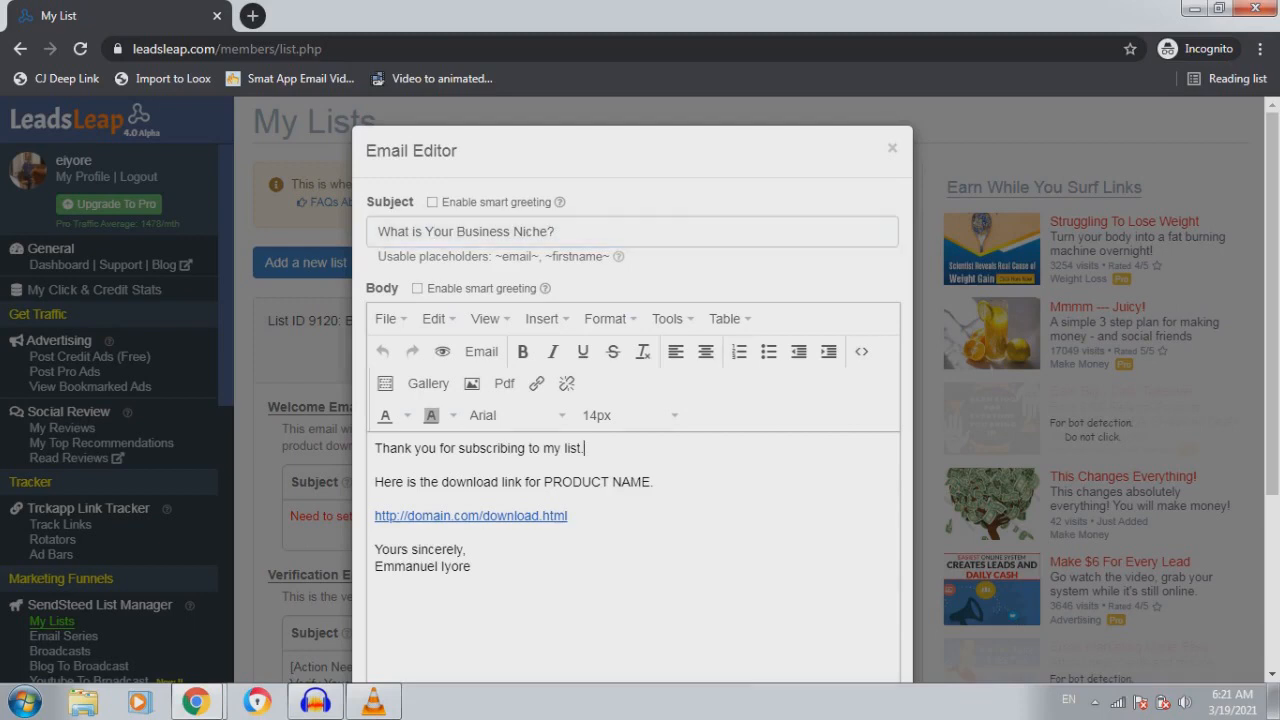
pyautogui.moveTo(559, 202)
pyautogui.moveTo(545, 288)
# Enable smart greeting and add blank lines above the 'Thank you' opening line
pyautogui.click(417, 288)
pyautogui.press('Return')
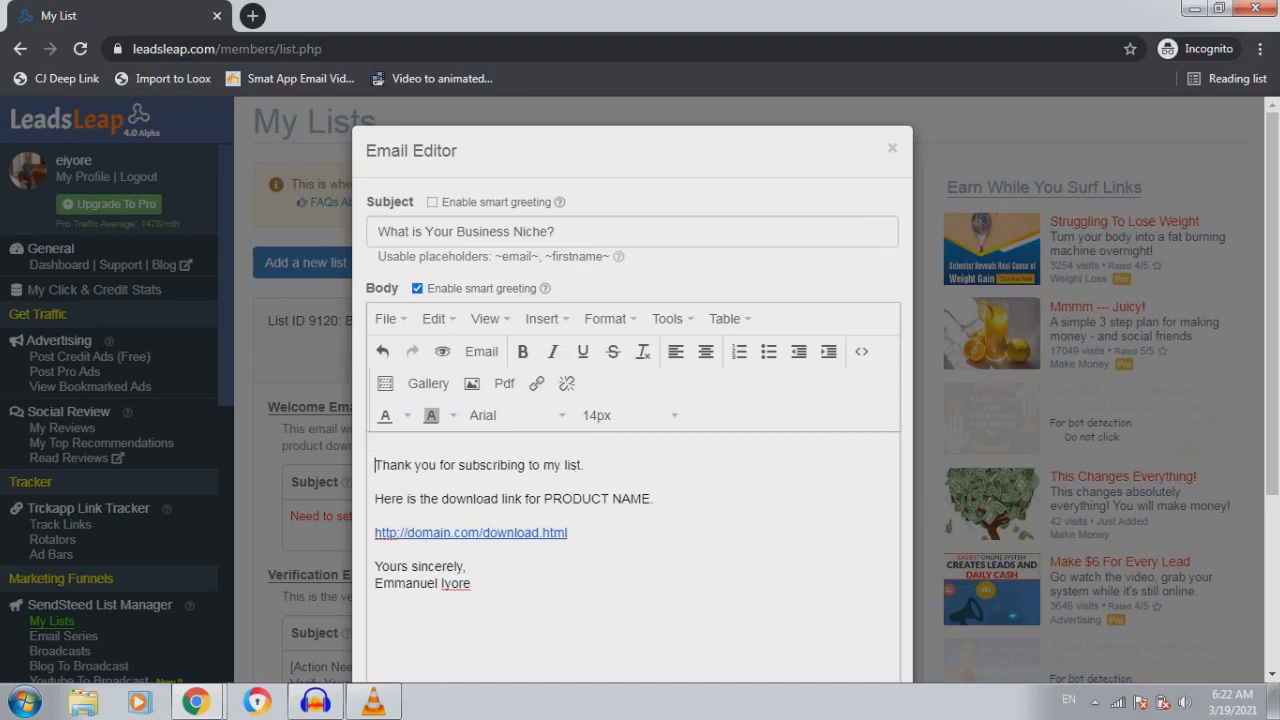
pyautogui.press('Return')
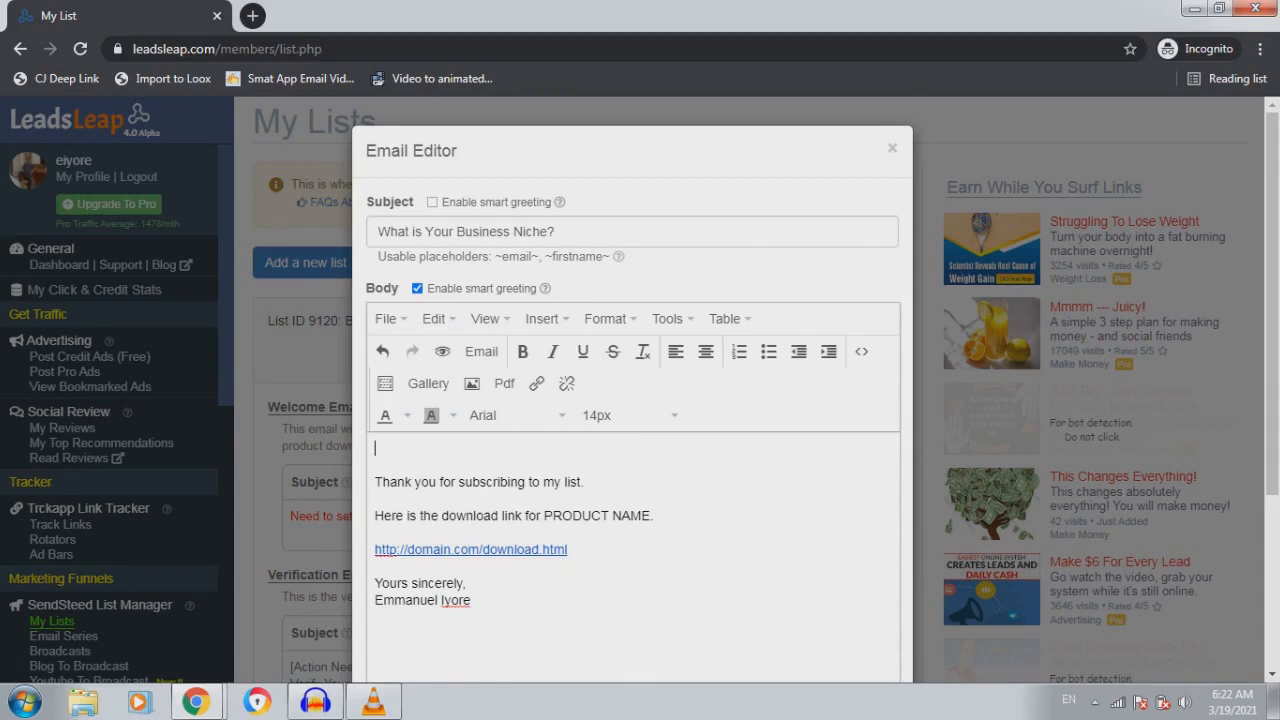
# Scroll down and select the existing preview text for replacement
pyautogui.scroll(-2, 632, 450)
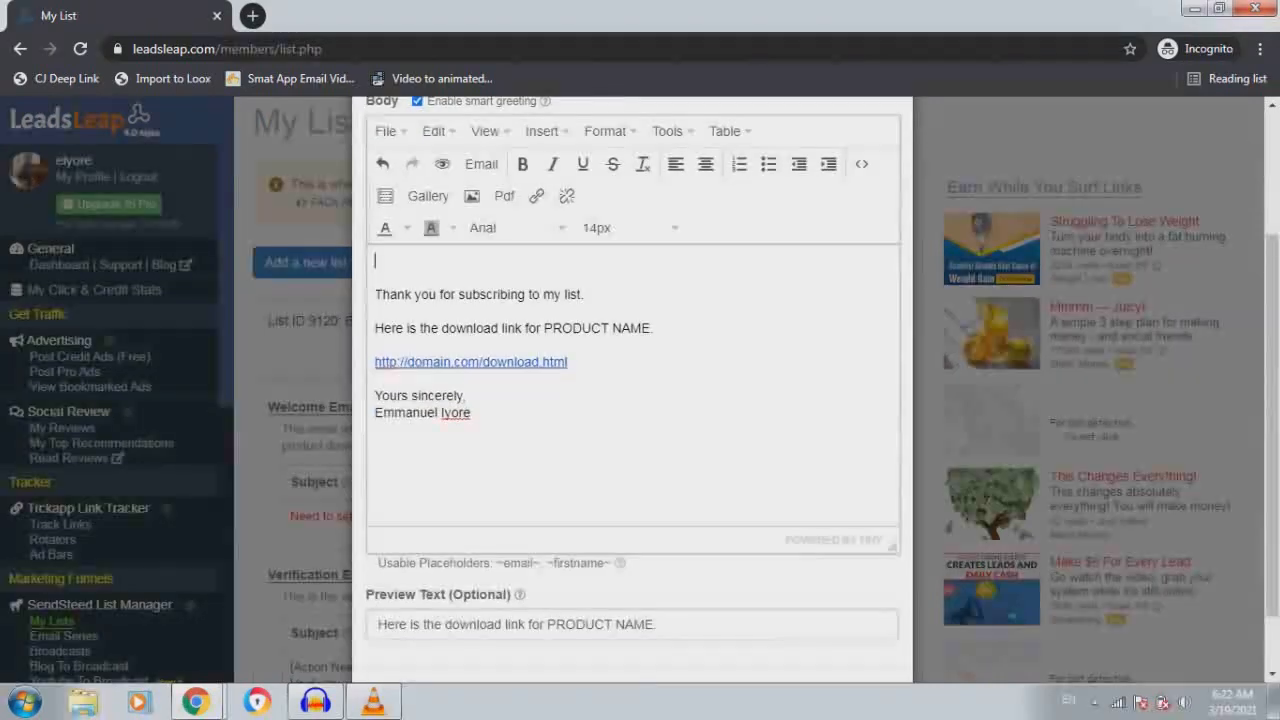
pyautogui.scroll(-1, 632, 400)
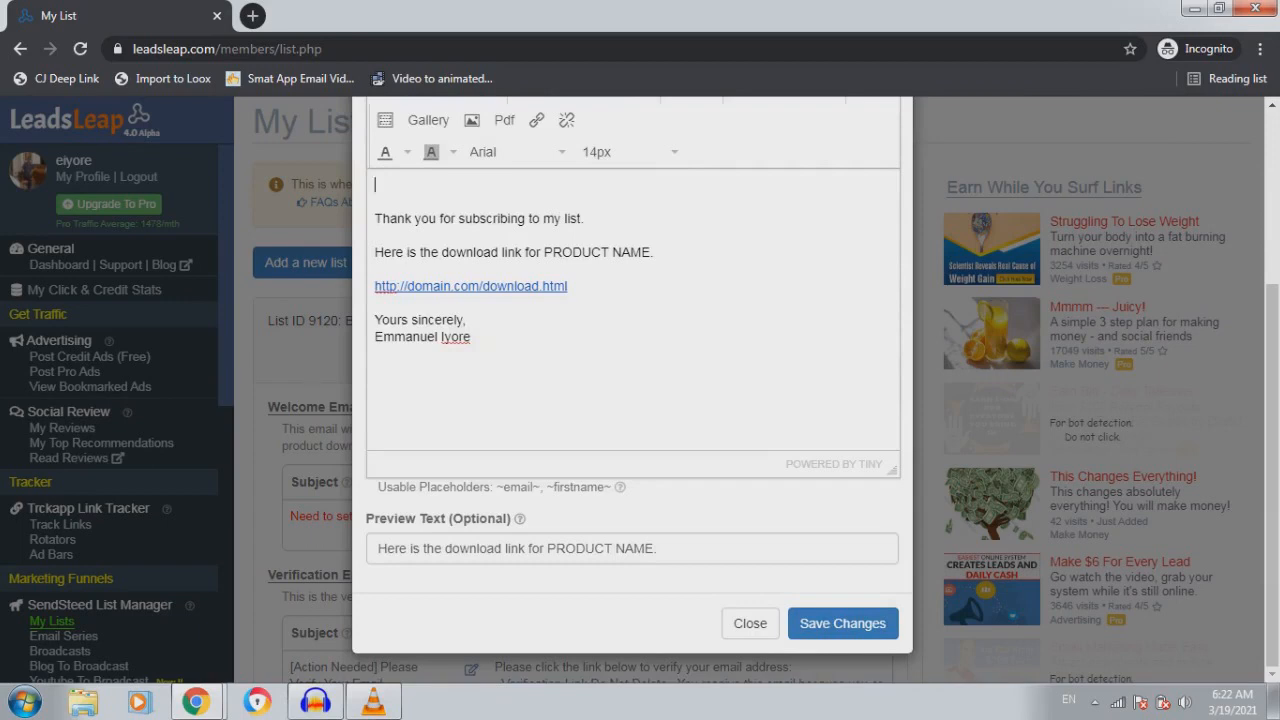
pyautogui.moveTo(660, 549); pyautogui.dragTo(378, 548)
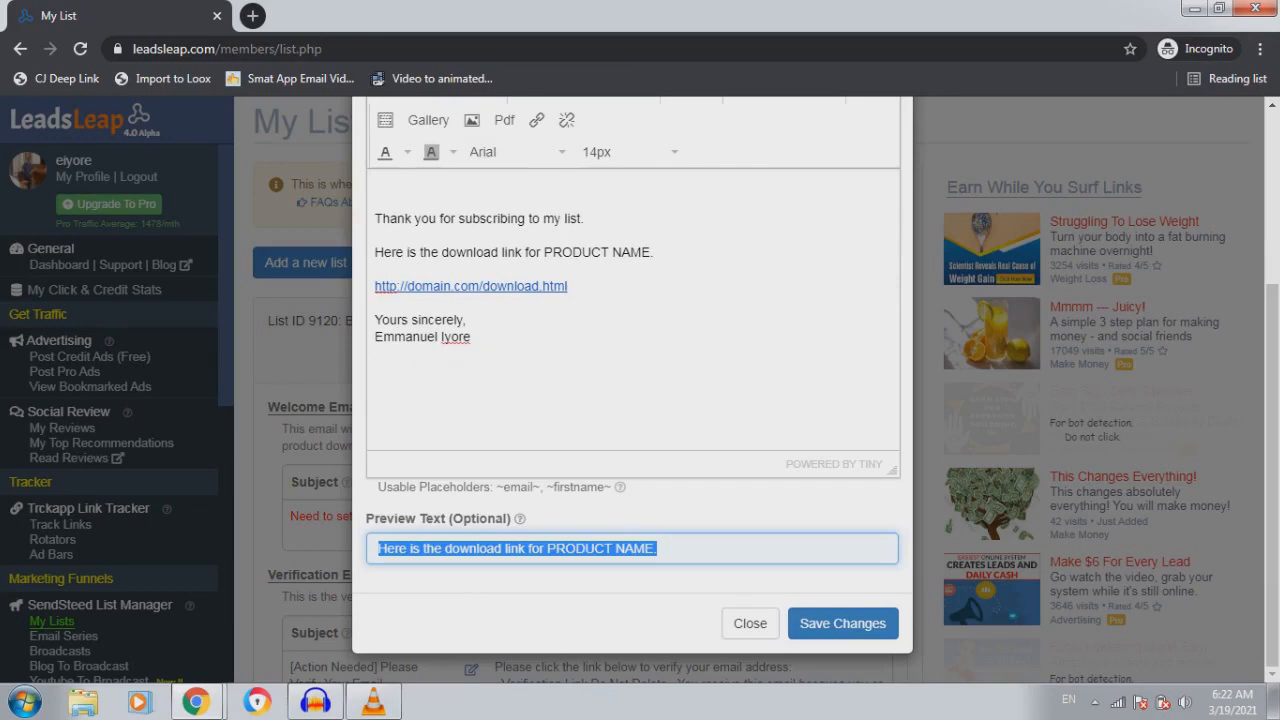
# Type 'Can I Know Your Niche?' as the preview text, dismissing the colour-scheme prompt
pyautogui.write('Can I')
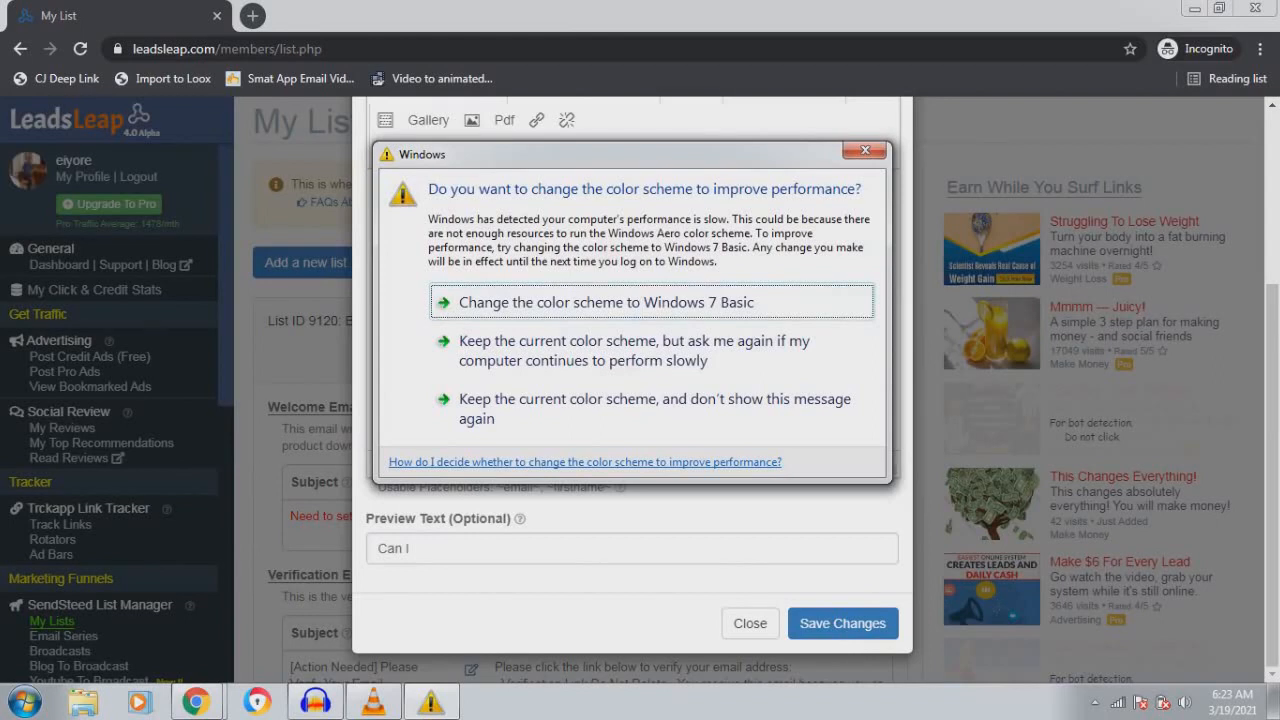
pyautogui.click(865, 150)
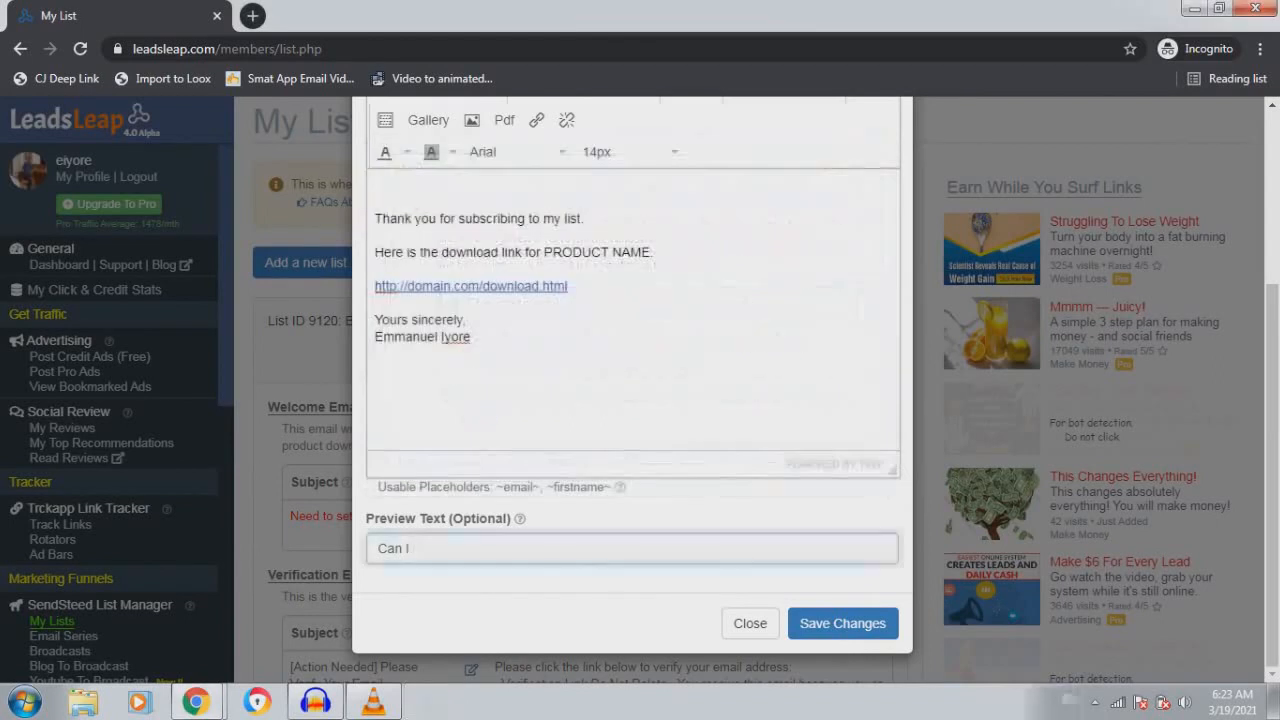
pyautogui.write('Kno')
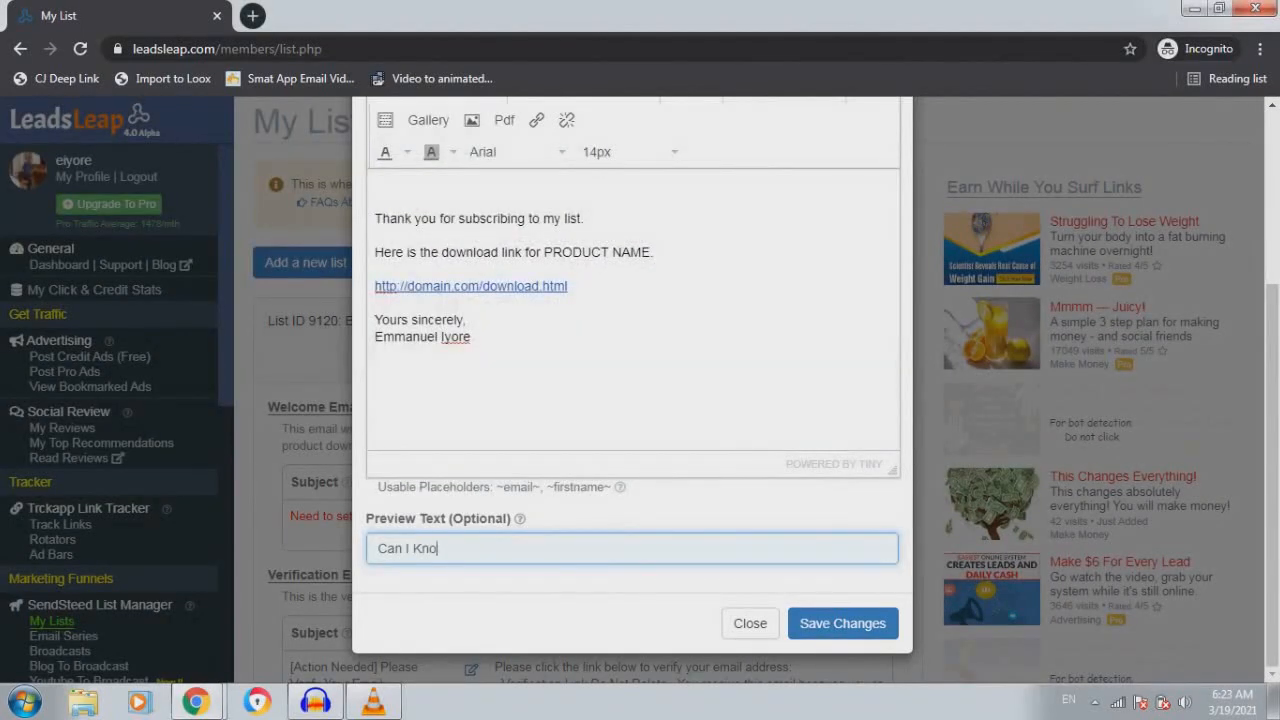
pyautogui.write('w Your Niche?')
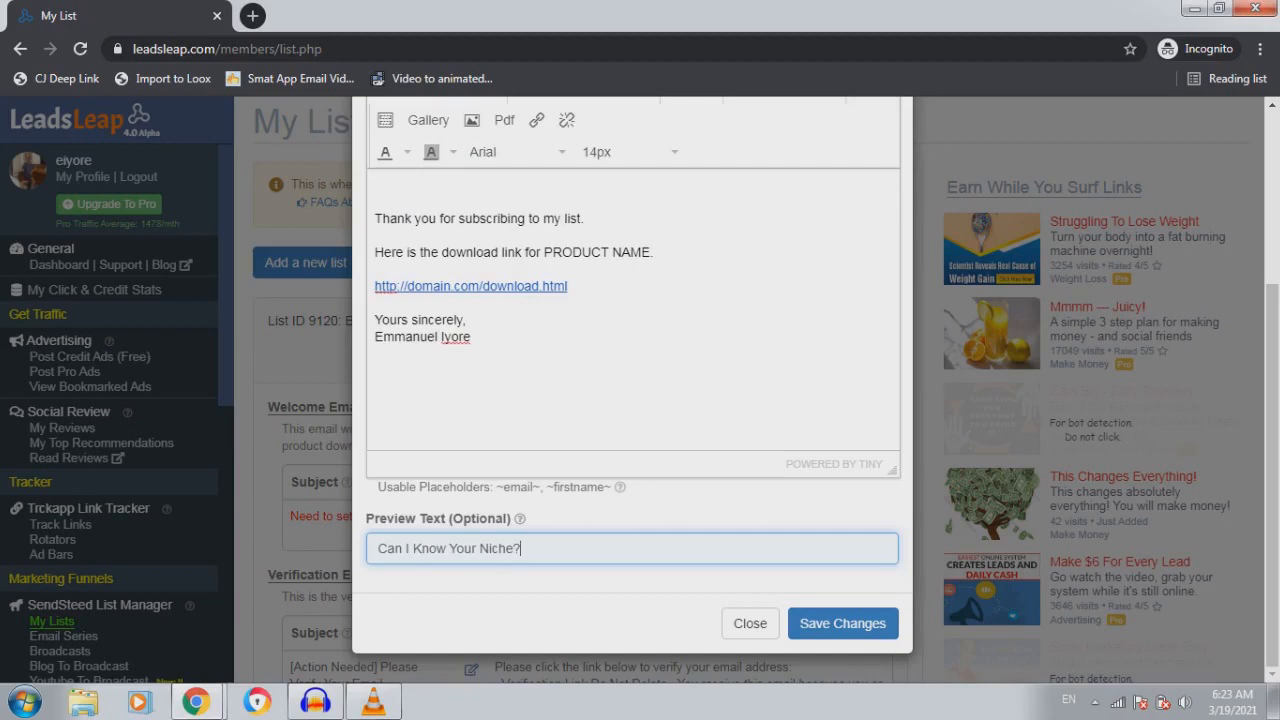
pyautogui.moveTo(195, 701)
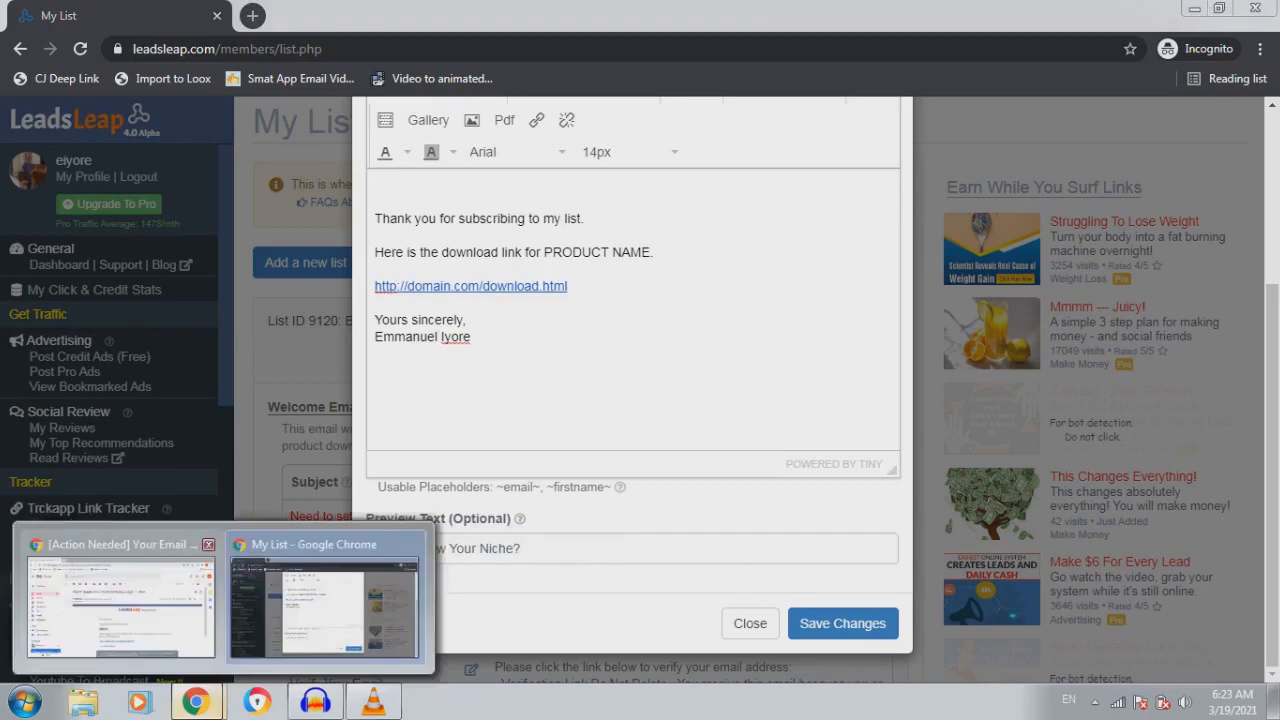
pyautogui.click(120, 600)
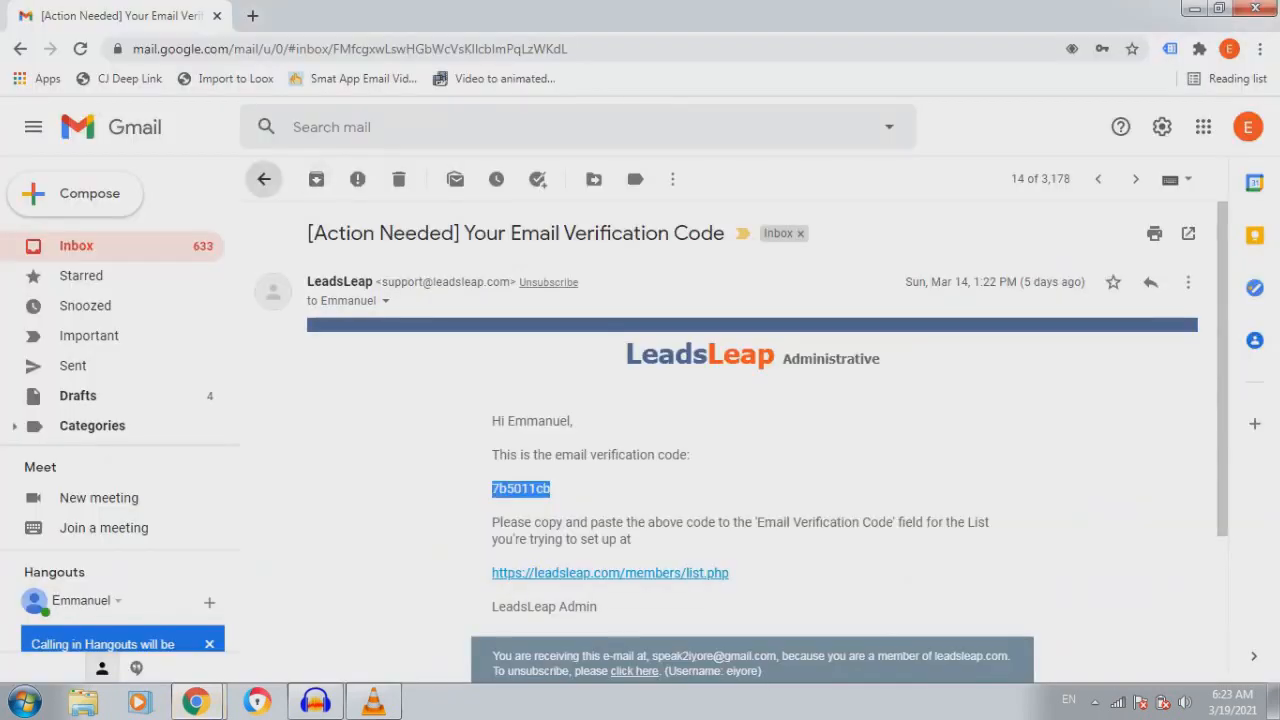
pyautogui.click(264, 179)
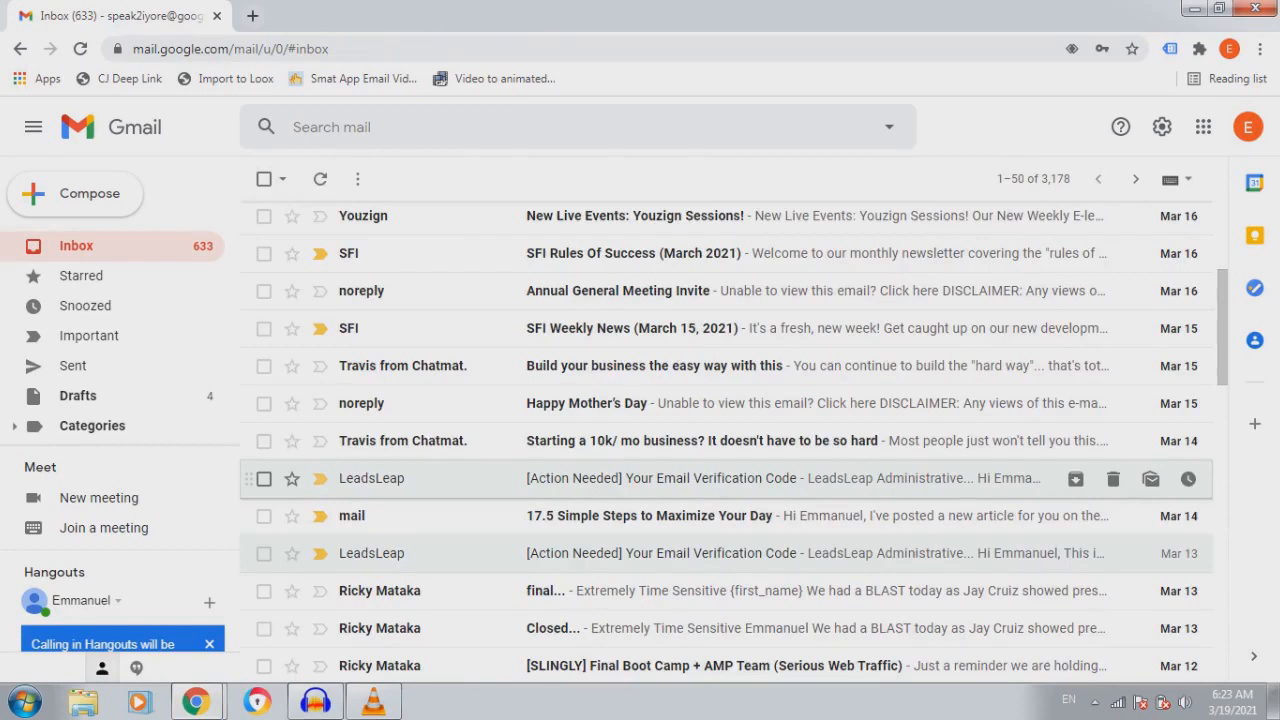
pyautogui.click(660, 478)
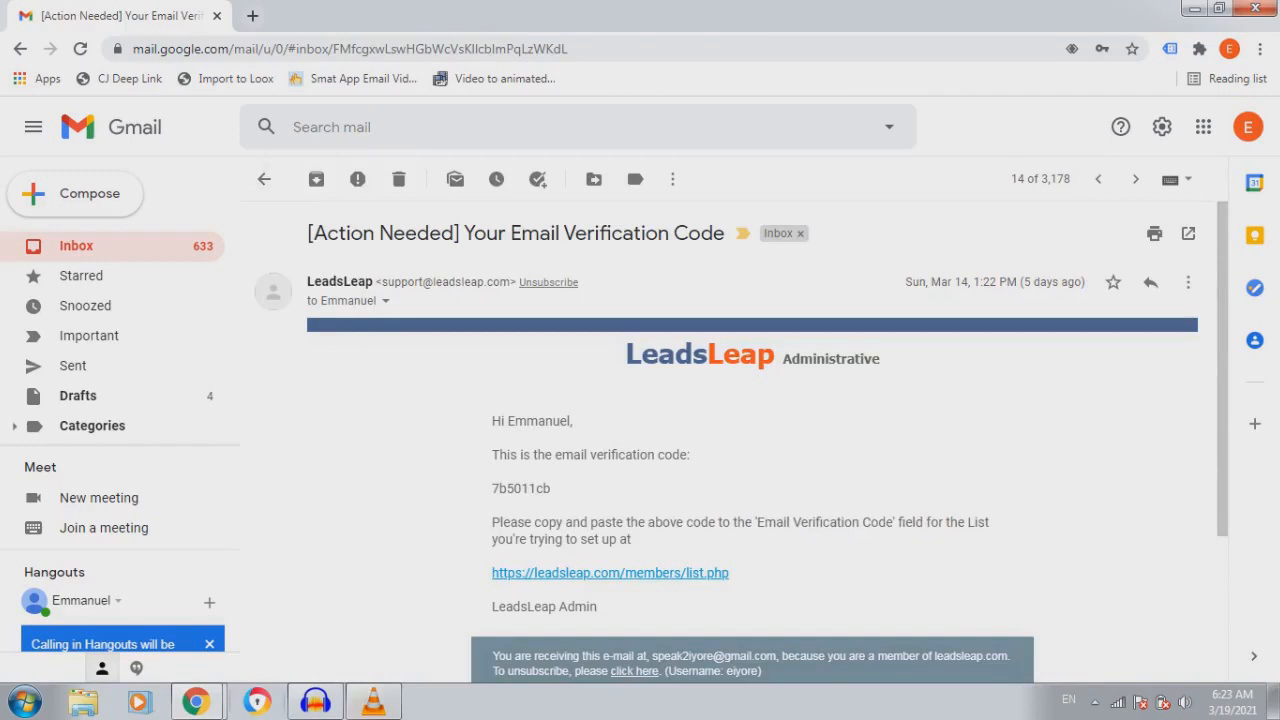
pyautogui.click(264, 179)
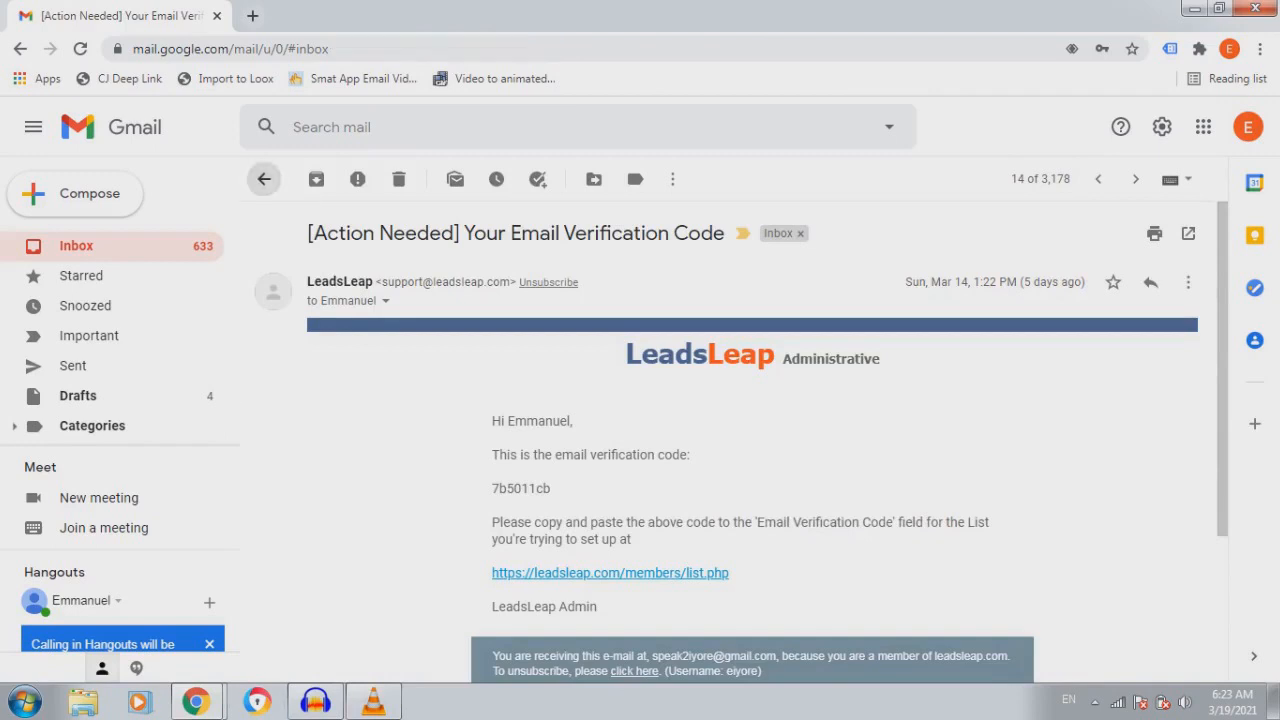
pyautogui.moveTo(196, 702)
pyautogui.click(322, 645)
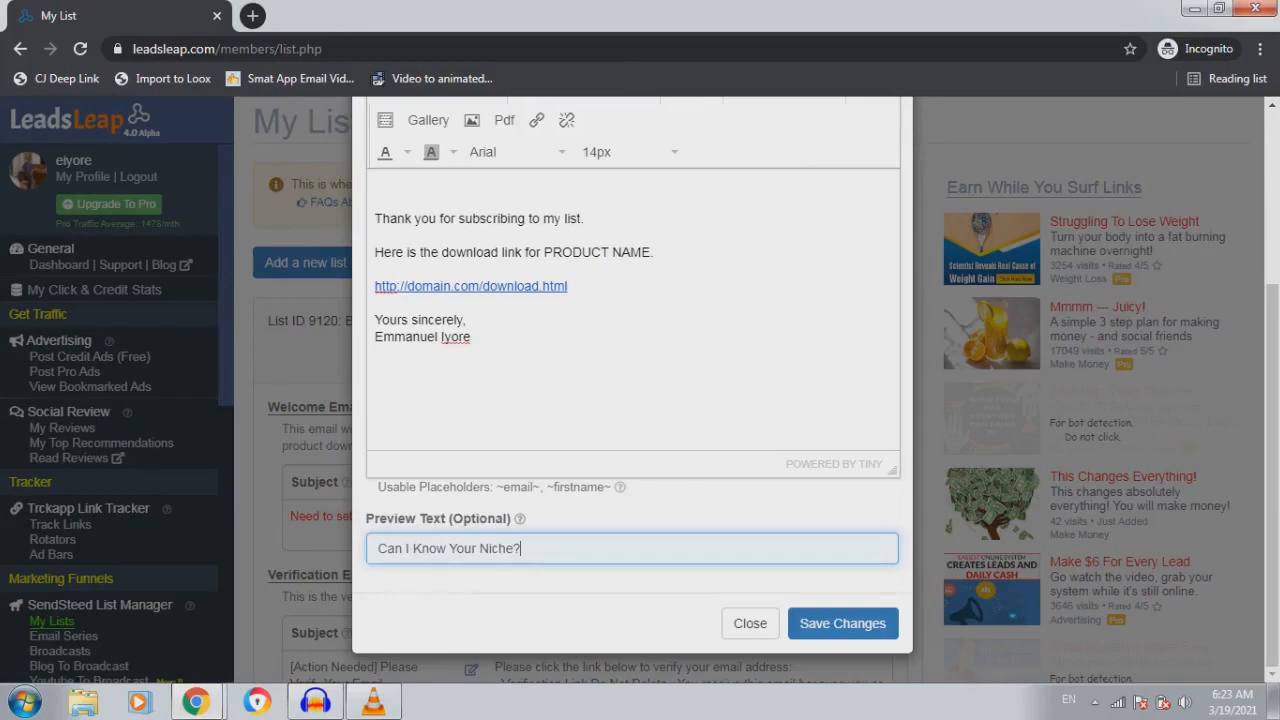
# Save the edited welcome email and open My Landing Pages under Landing Page Builder
pyautogui.scroll(2, 632, 390)
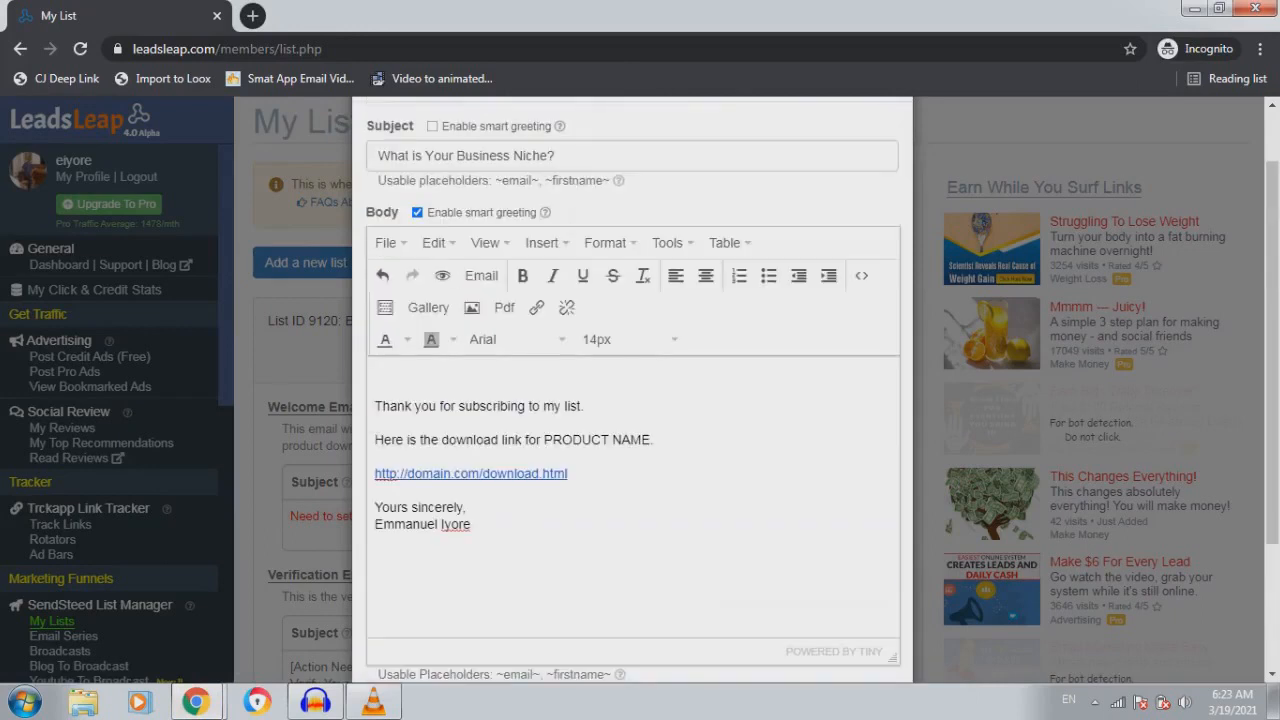
pyautogui.scroll(-2, 632, 390)
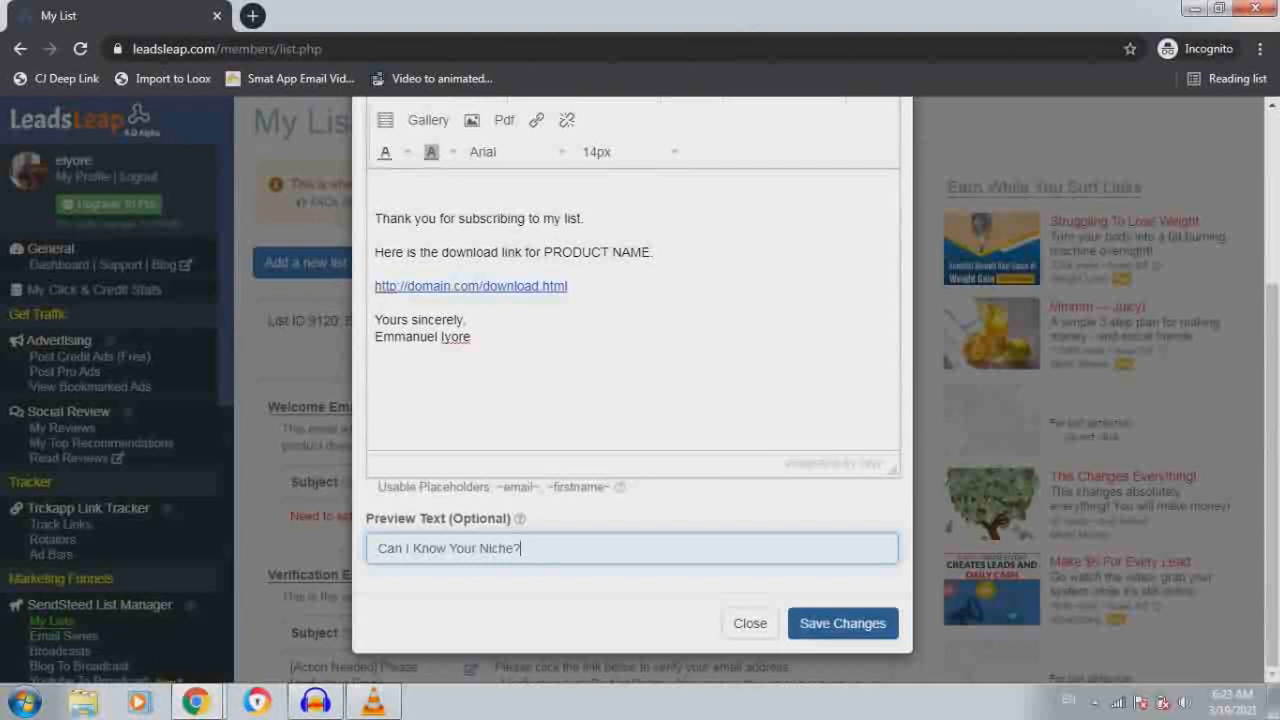
pyautogui.click(842, 623)
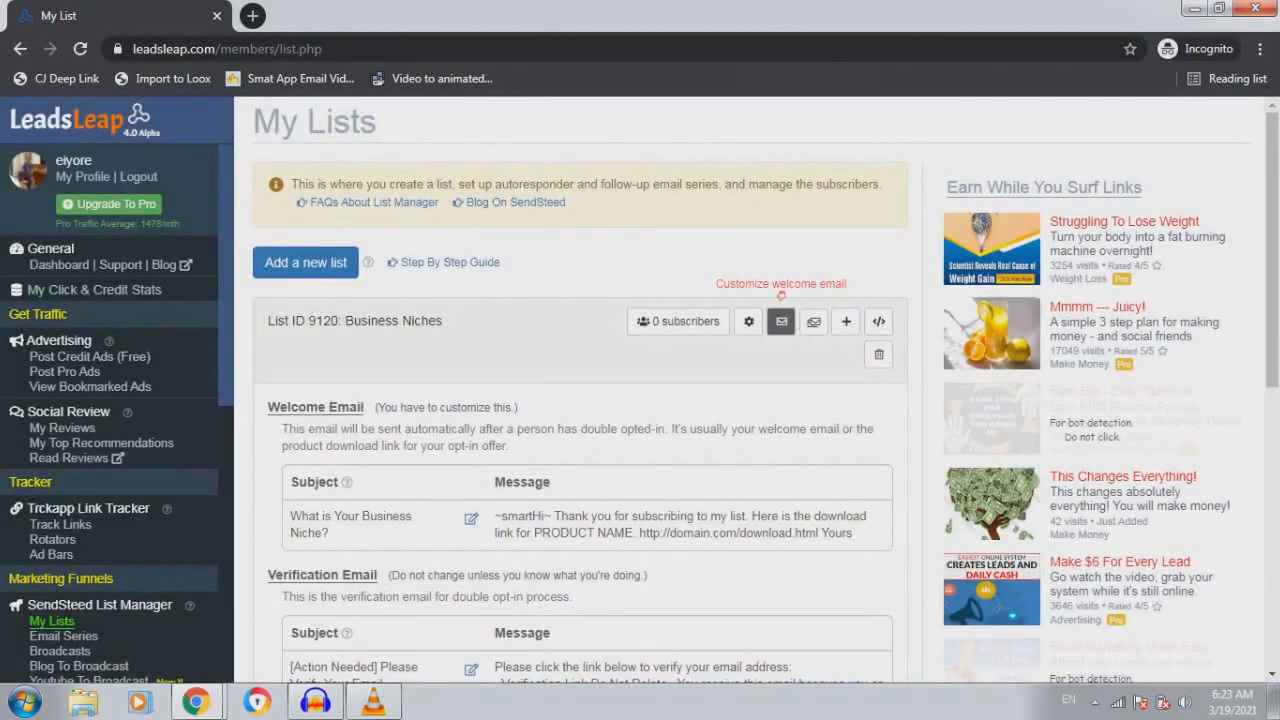
pyautogui.scroll(-2, 117, 400)
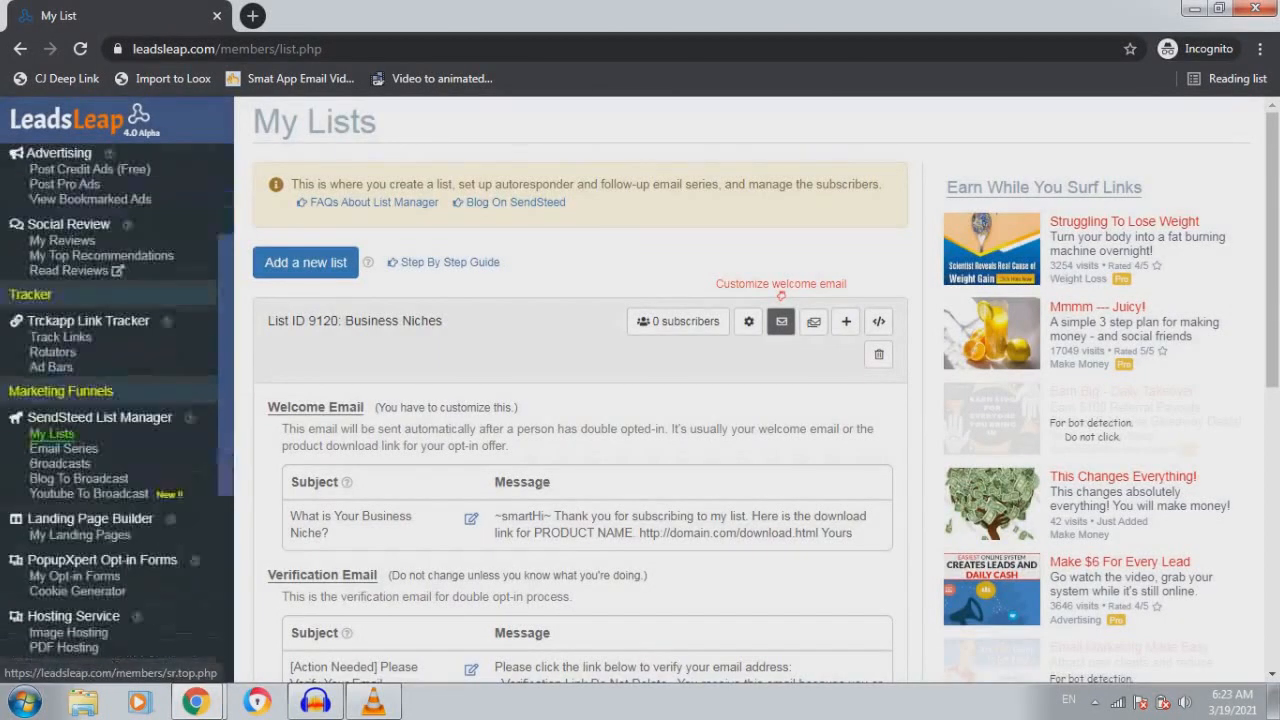
pyautogui.click(79, 534)
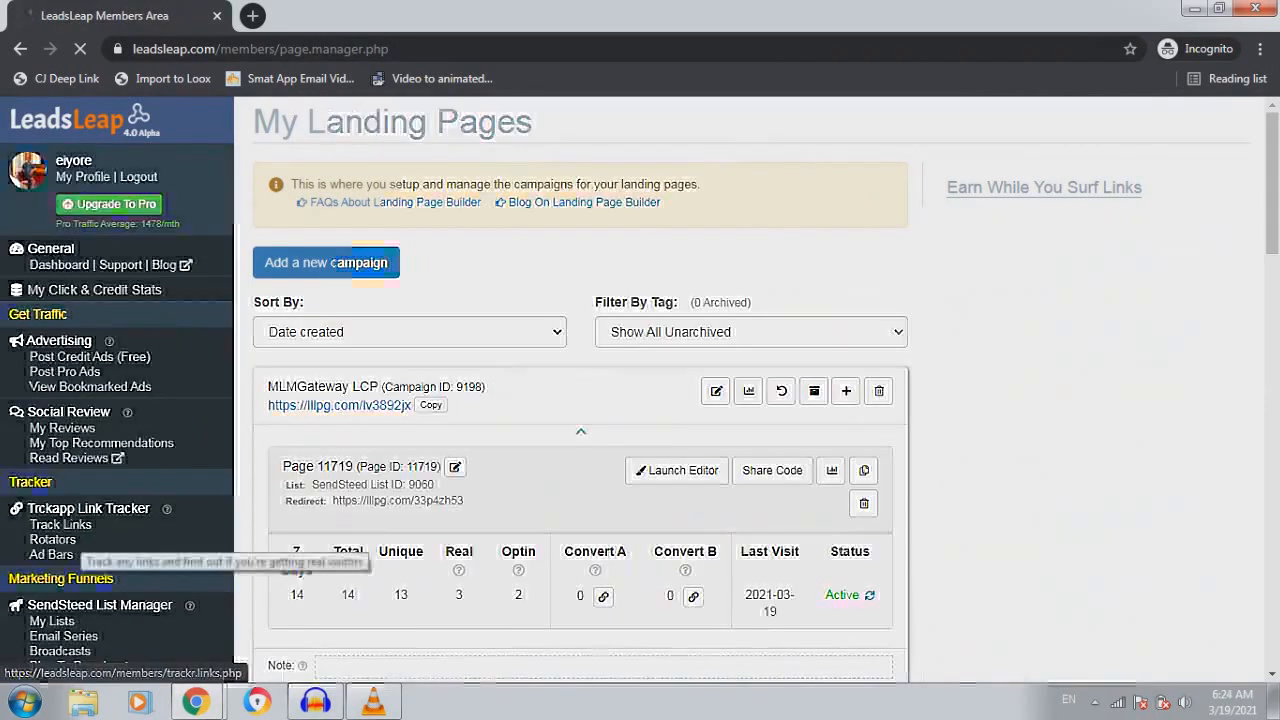
# Add a new landing page campaign named 'Business Niches Landing Page' (Campaign ID 9260)
pyautogui.scroll(-3, 80, 552)
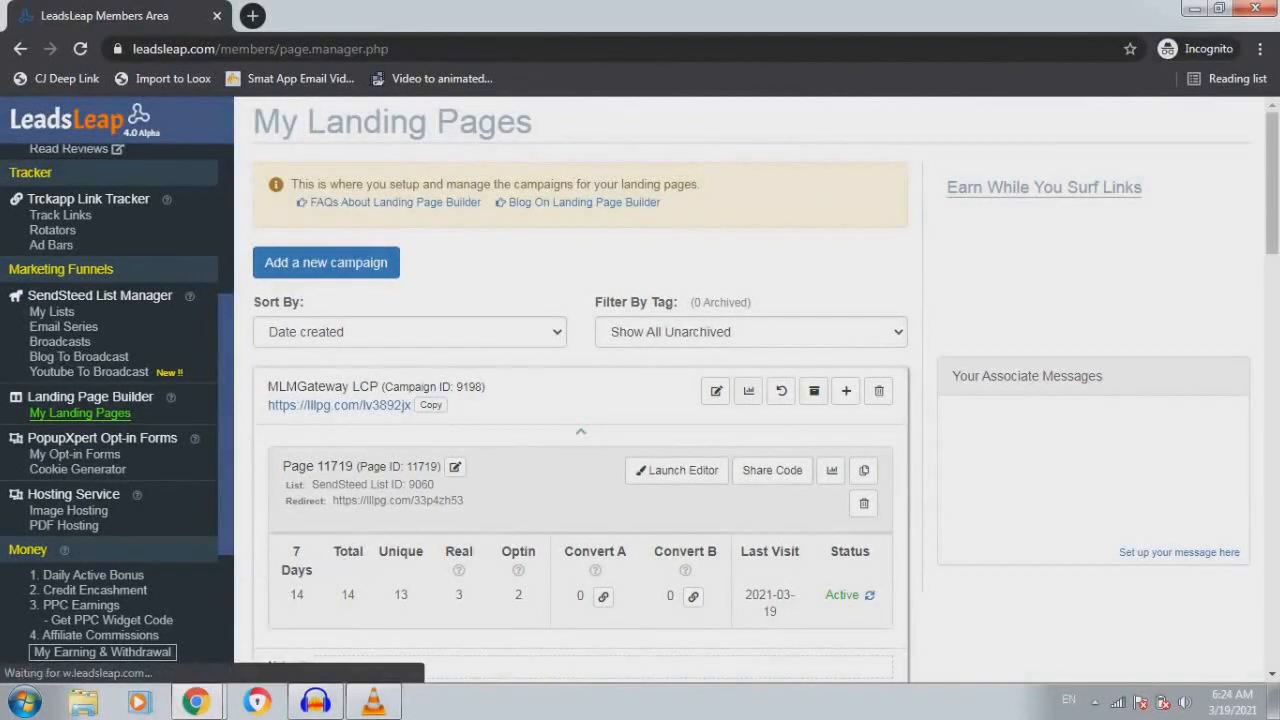
pyautogui.click(326, 262)
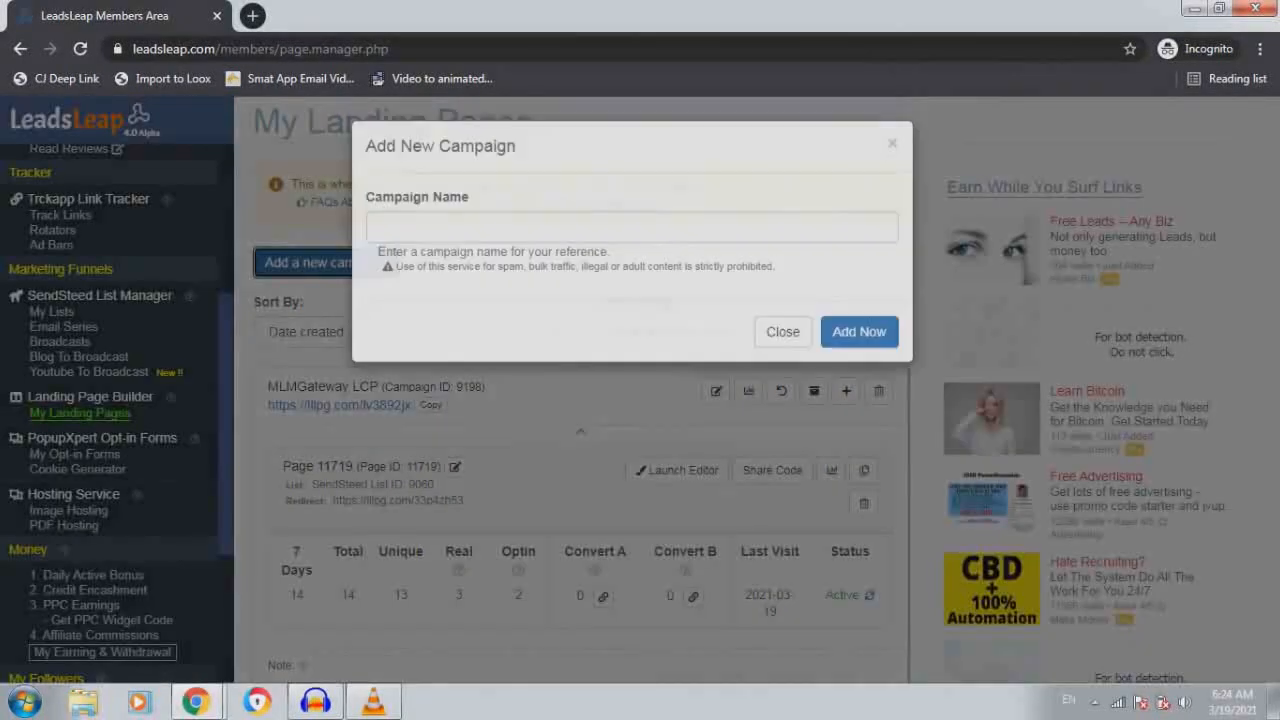
pyautogui.click(632, 231)
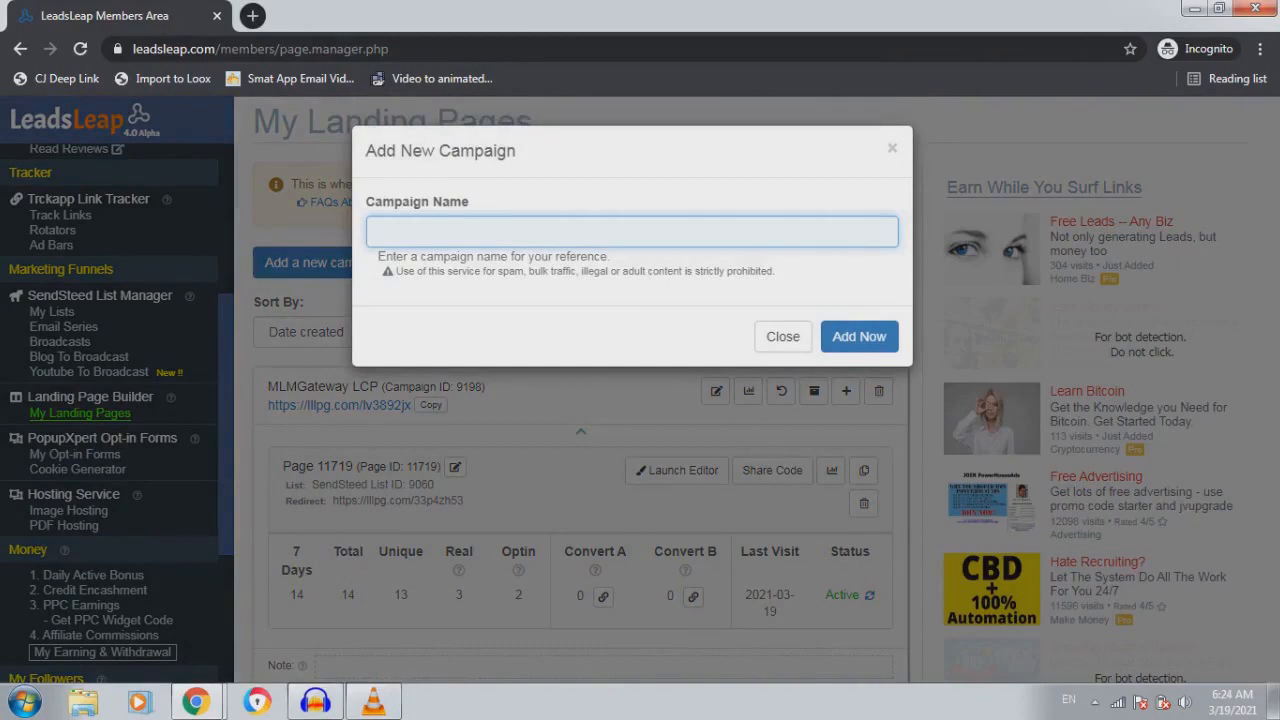
pyautogui.write('Business Niches Landing ')
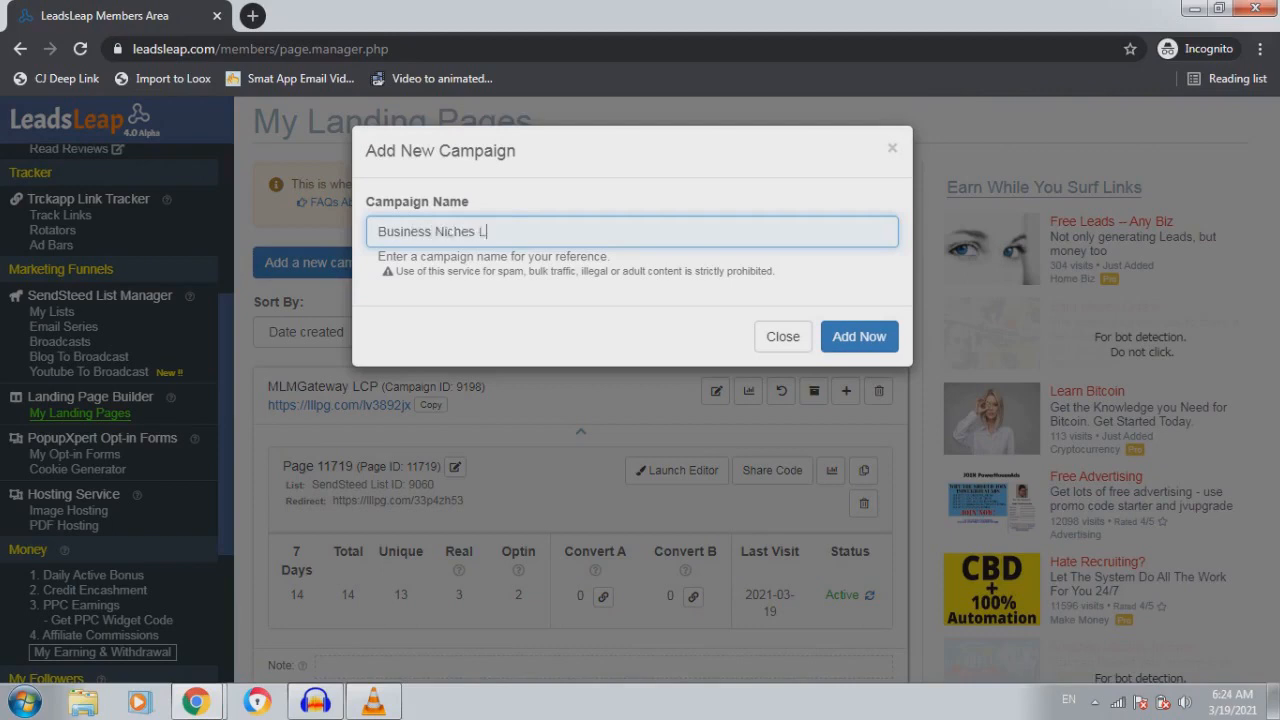
pyautogui.write('Page')
pyautogui.click(859, 336)
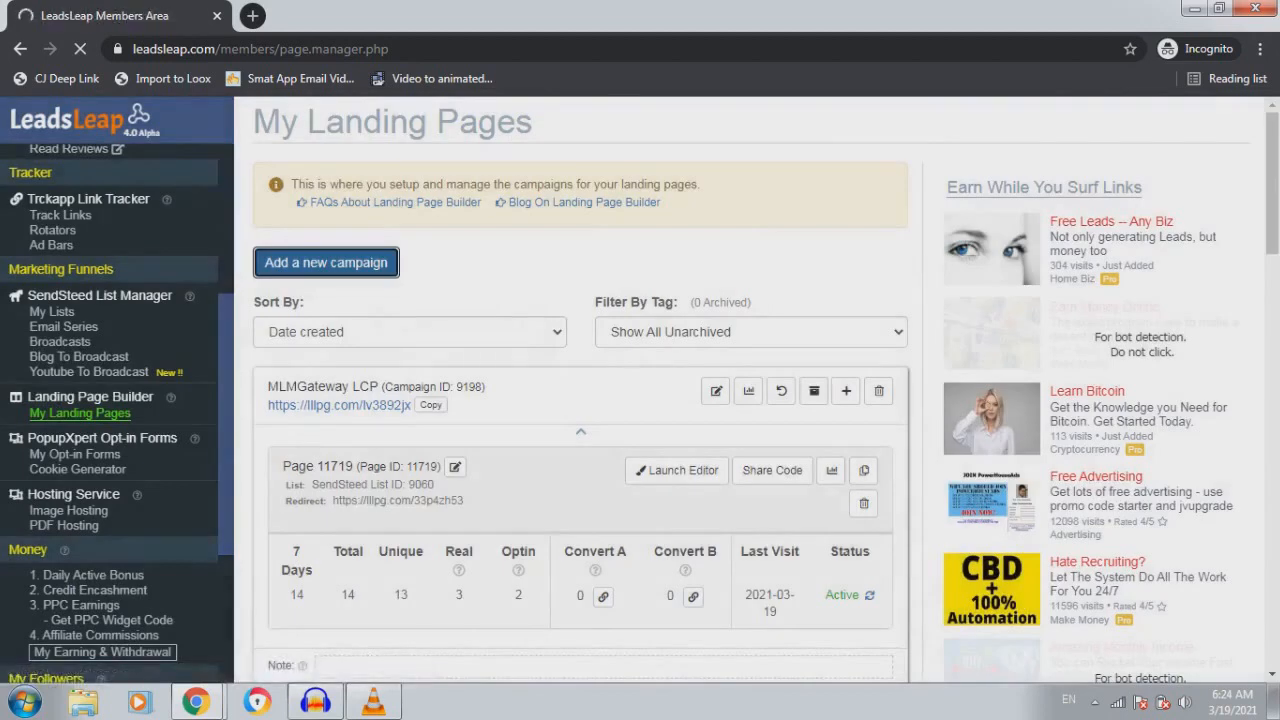
pyautogui.scroll(-2, 580, 400)
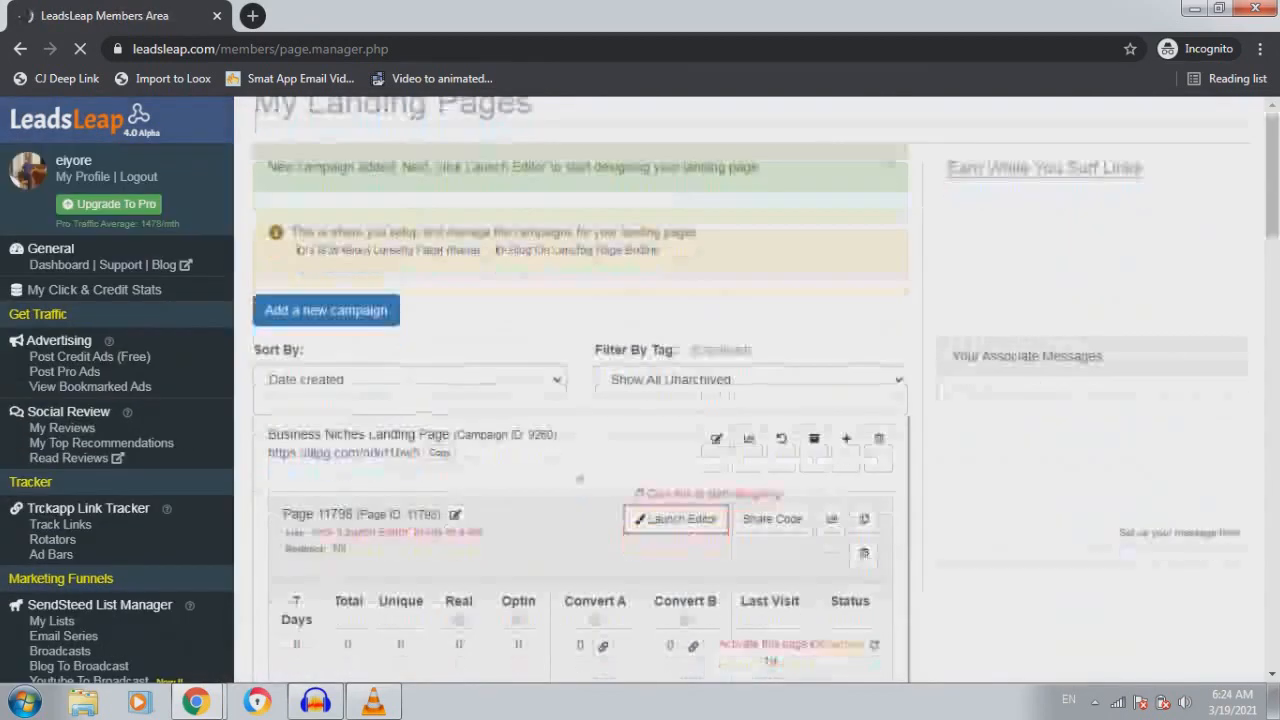
pyautogui.scroll(-3, 117, 400)
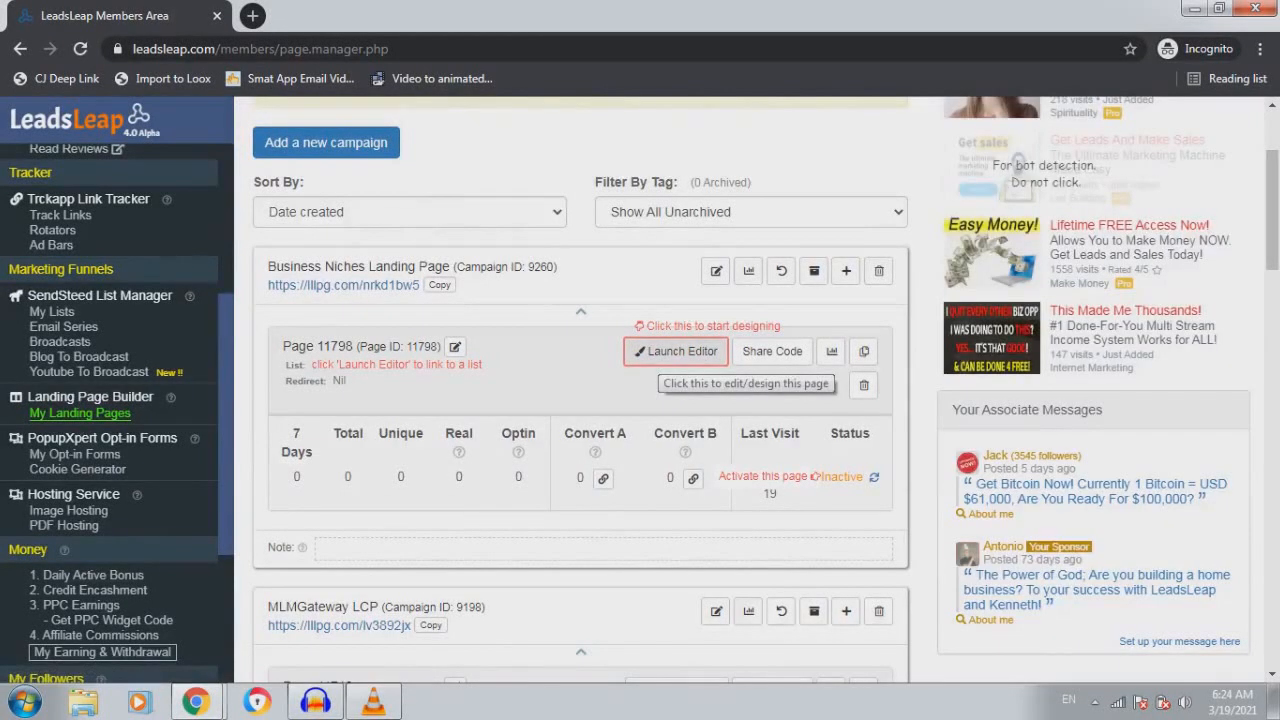
# Open Page 11798 in the page builder and attach list 9120 (Business Niches) as its opt-in list
pyautogui.click(676, 351)
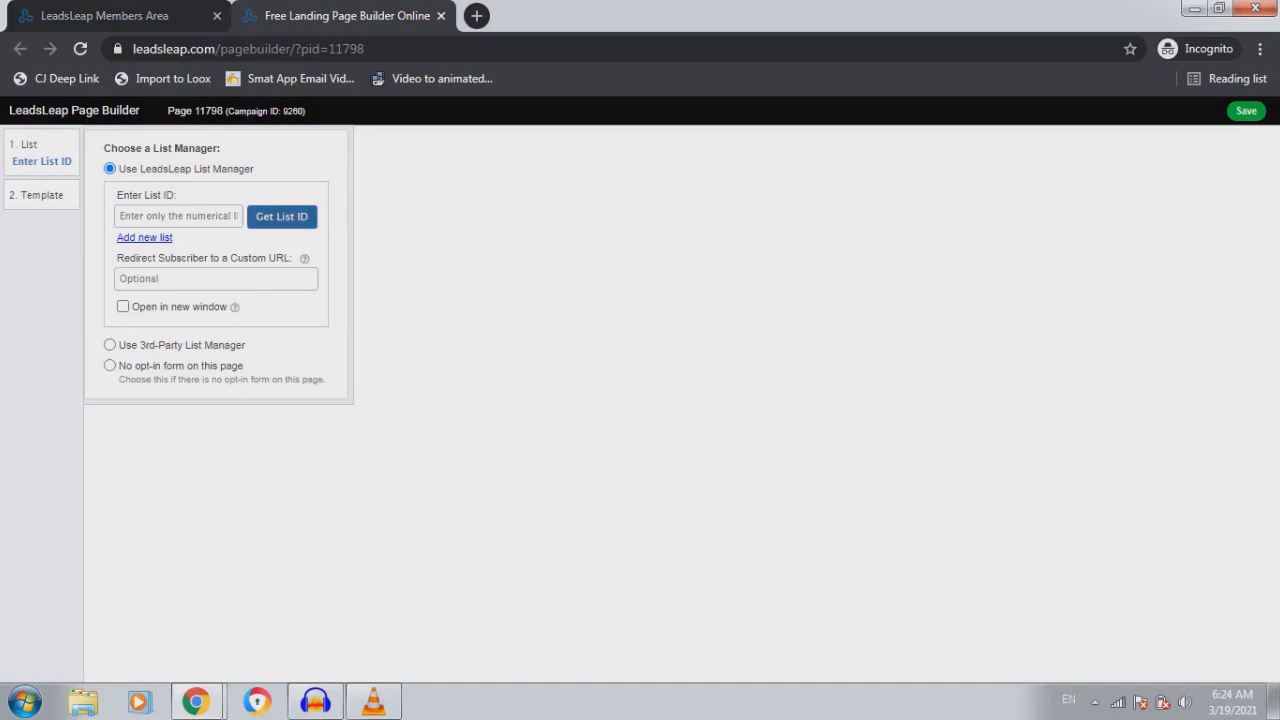
pyautogui.click(281, 216)
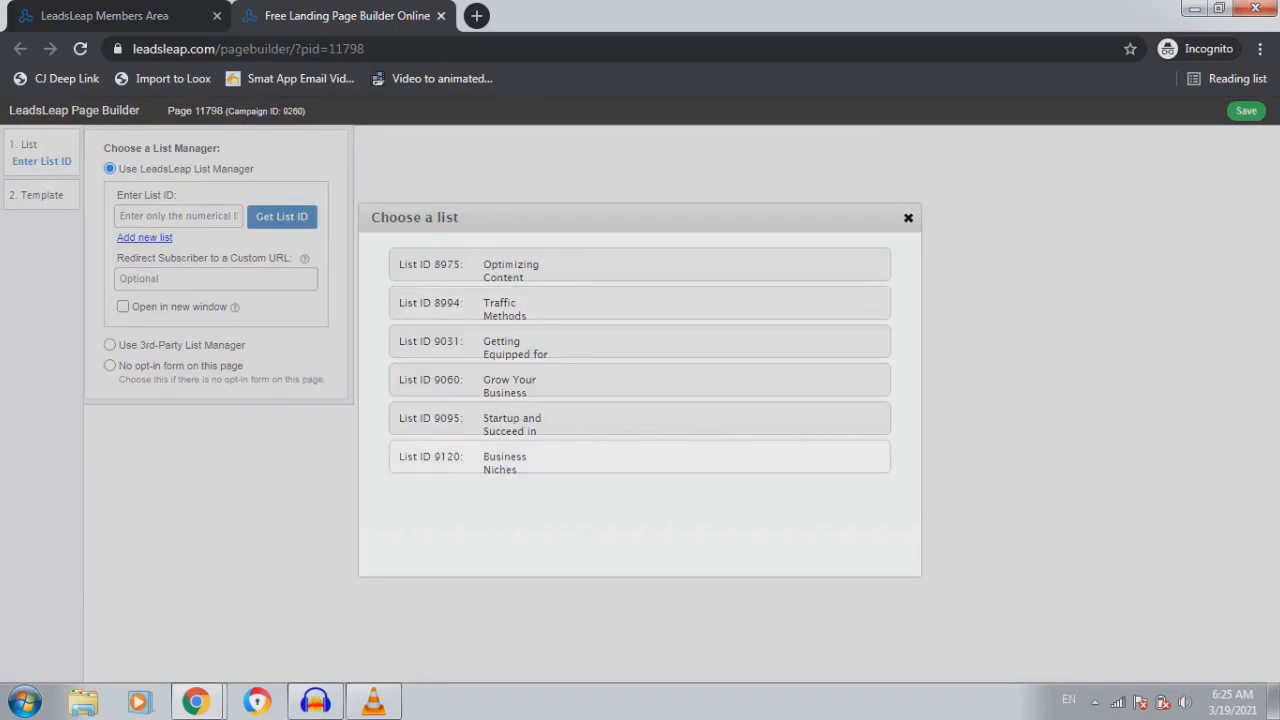
pyautogui.click(640, 462)
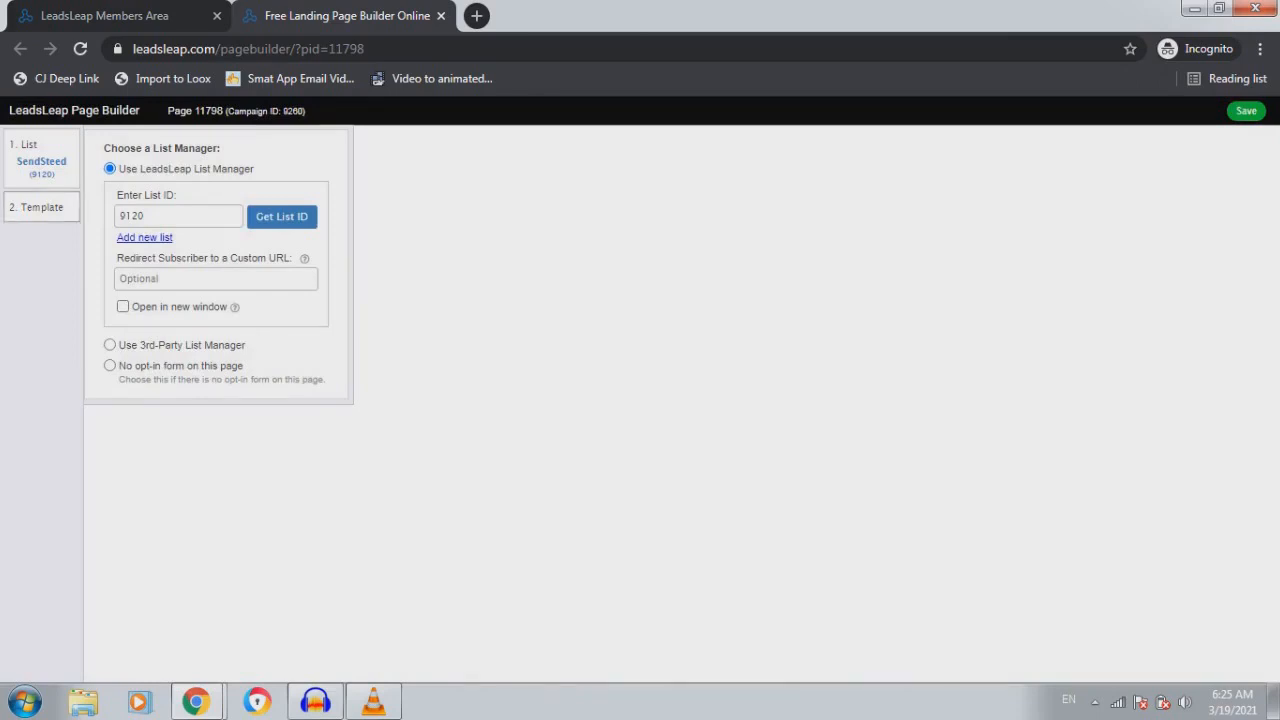
# Load the 'My Top 5 Traffic Strategies' free eCourse template with a side image into Page 11798
pyautogui.click(41, 207)
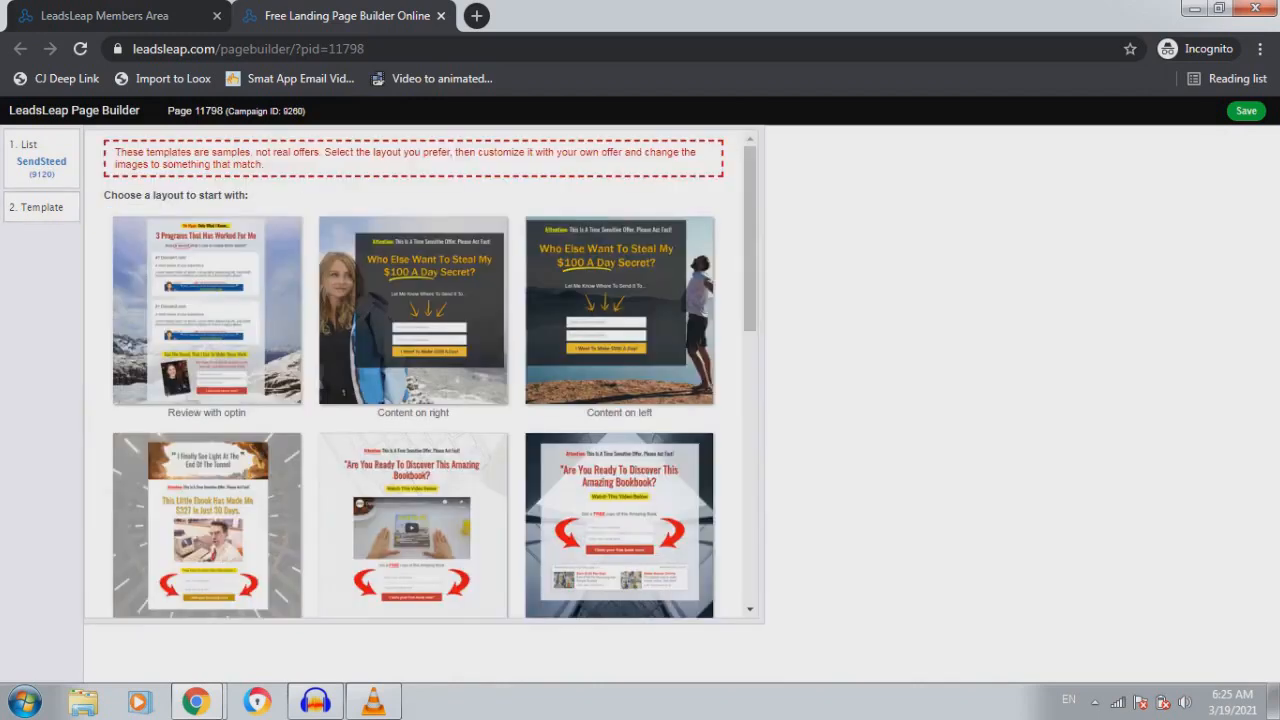
pyautogui.scroll(-10, 429, 374)
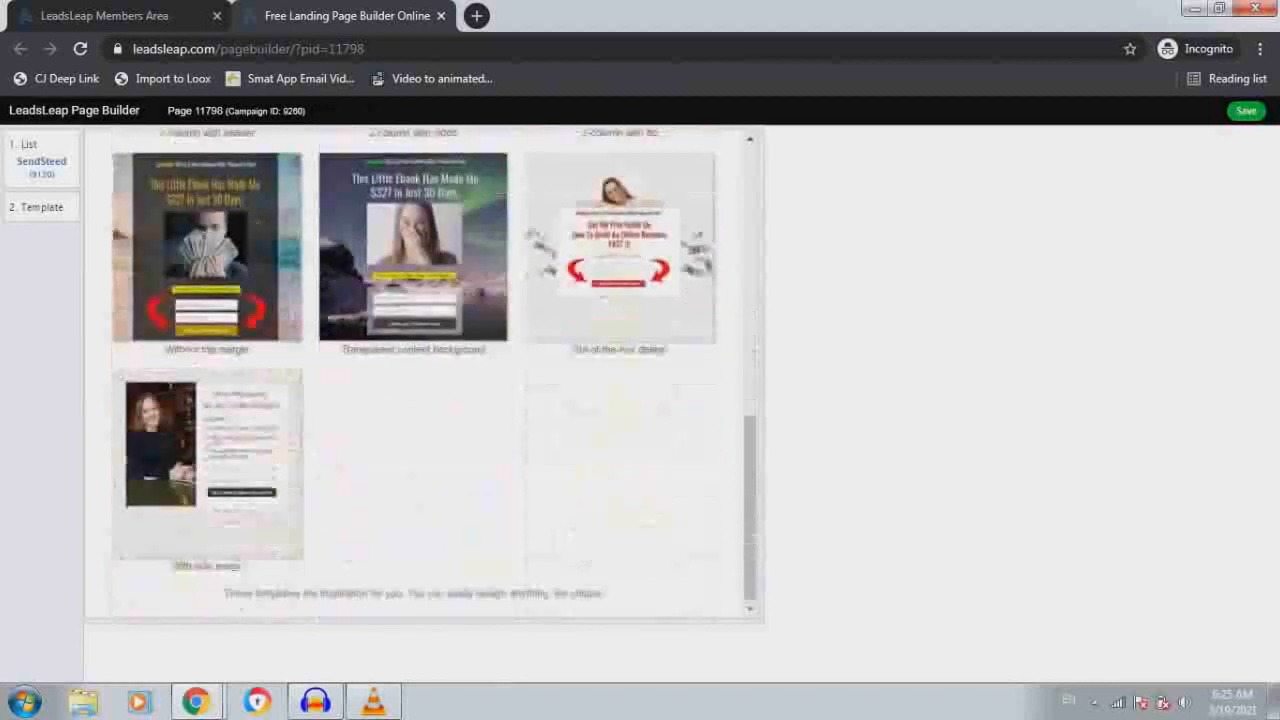
pyautogui.scroll(3, 429, 374)
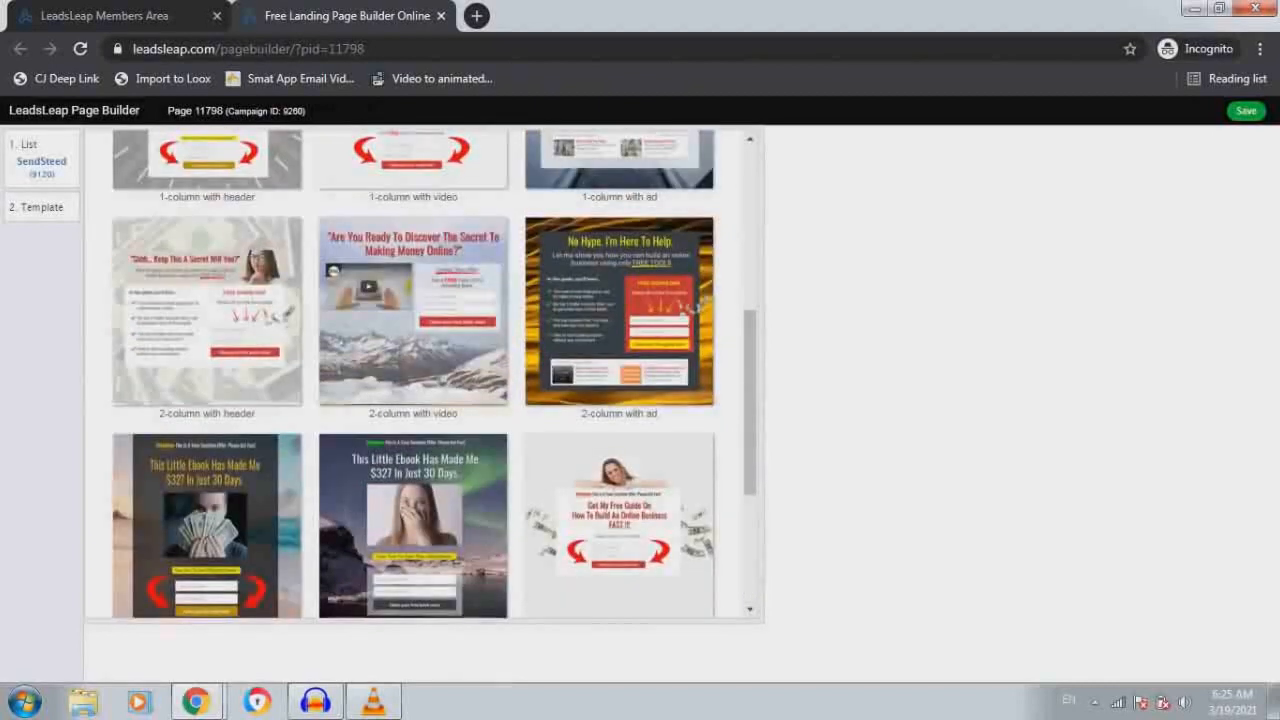
pyautogui.scroll(7, 429, 374)
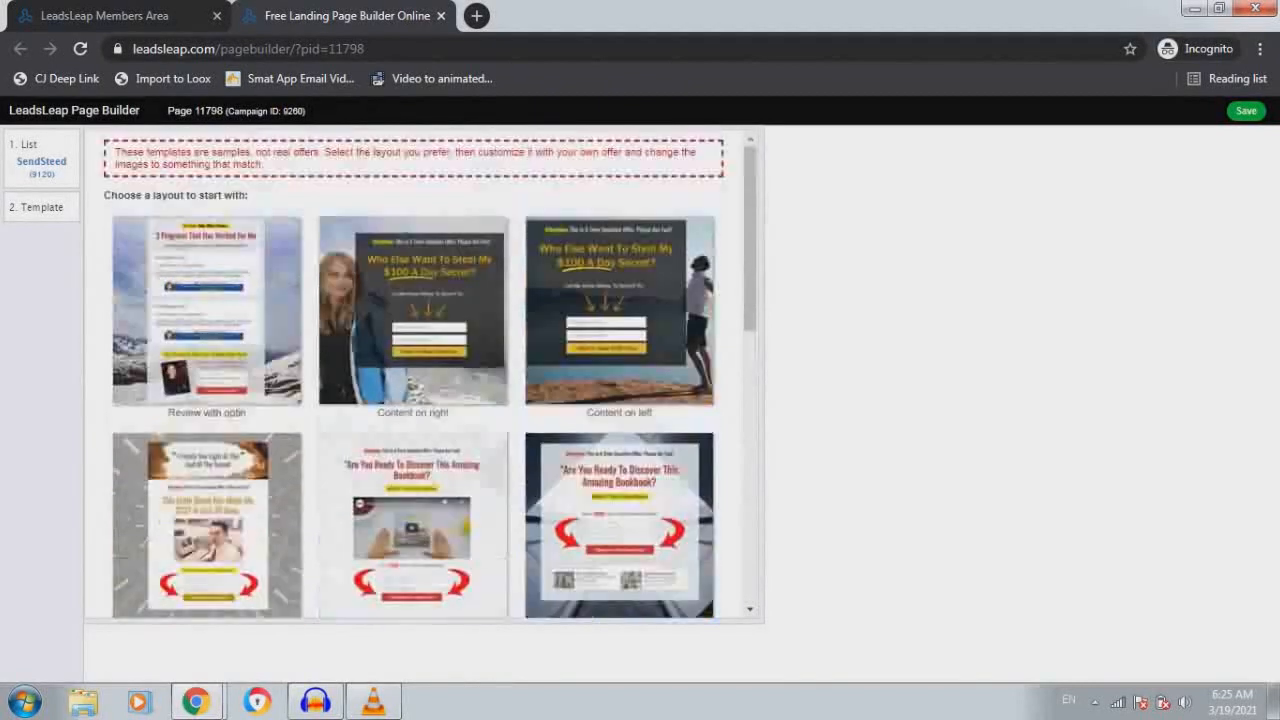
pyautogui.scroll(-7, 429, 374)
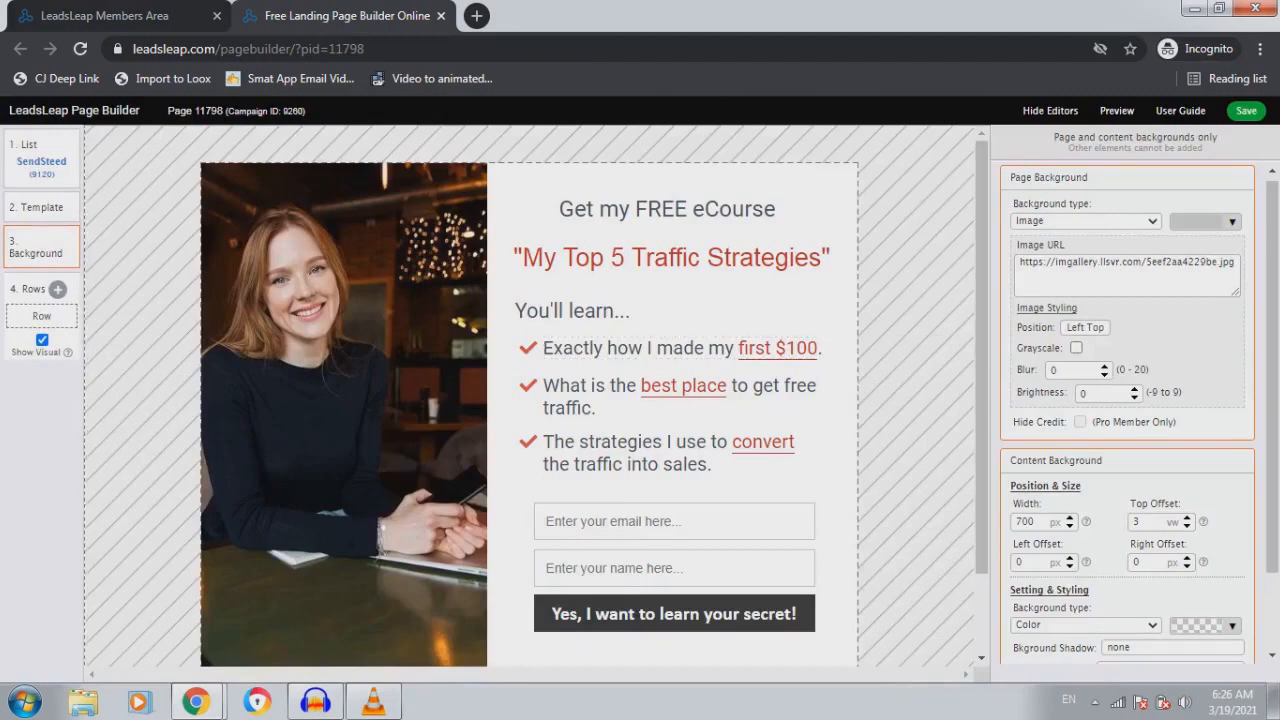
# Replace the 'Get my FREE eCourse' heading text with 'What's Your Business Niche?'
pyautogui.click(667, 210)
pyautogui.click(675, 287)
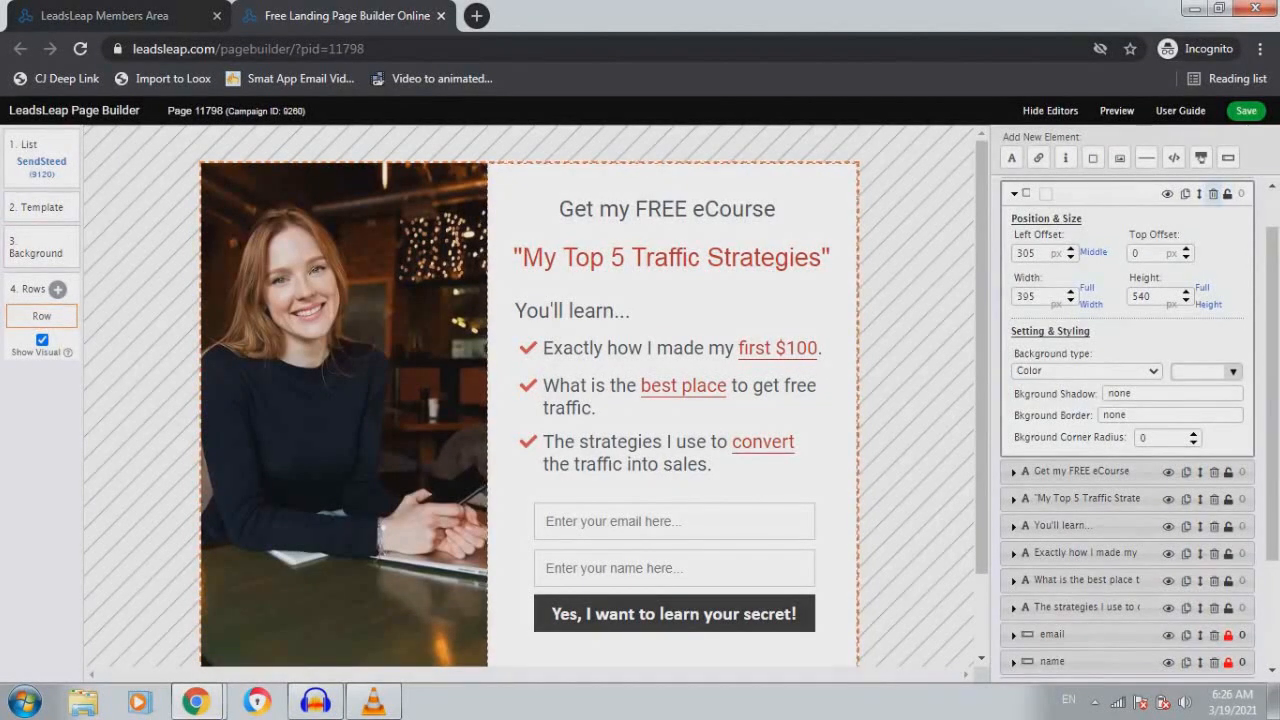
pyautogui.scroll(-1, 530, 400)
pyautogui.scroll(1, 530, 400)
pyautogui.click(667, 208)
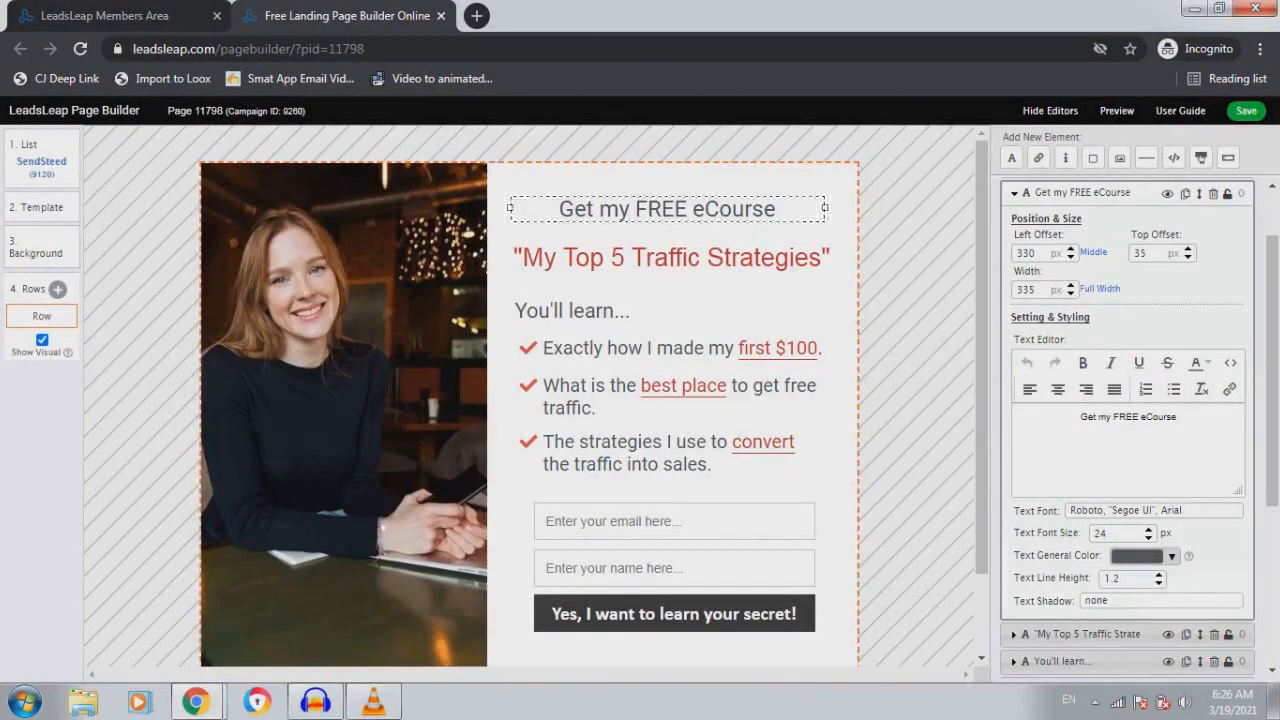
pyautogui.moveTo(1177, 417); pyautogui.dragTo(1080, 417)
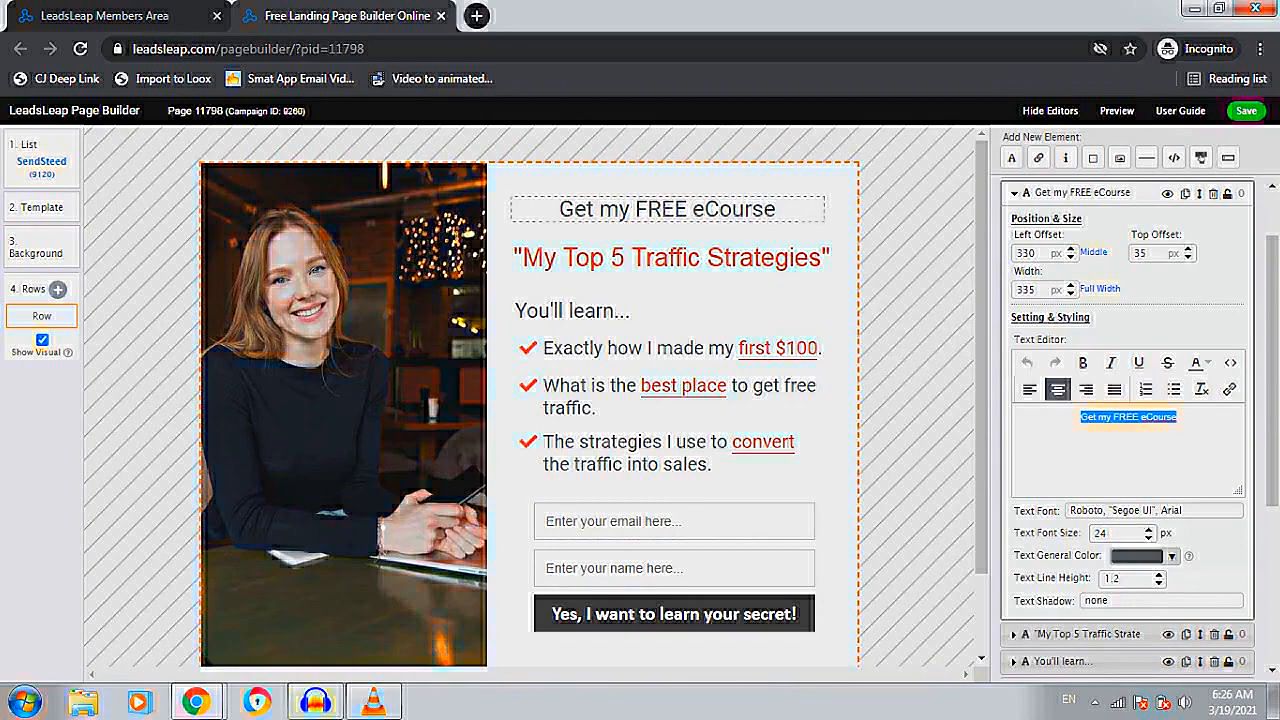
pyautogui.write('Bu')
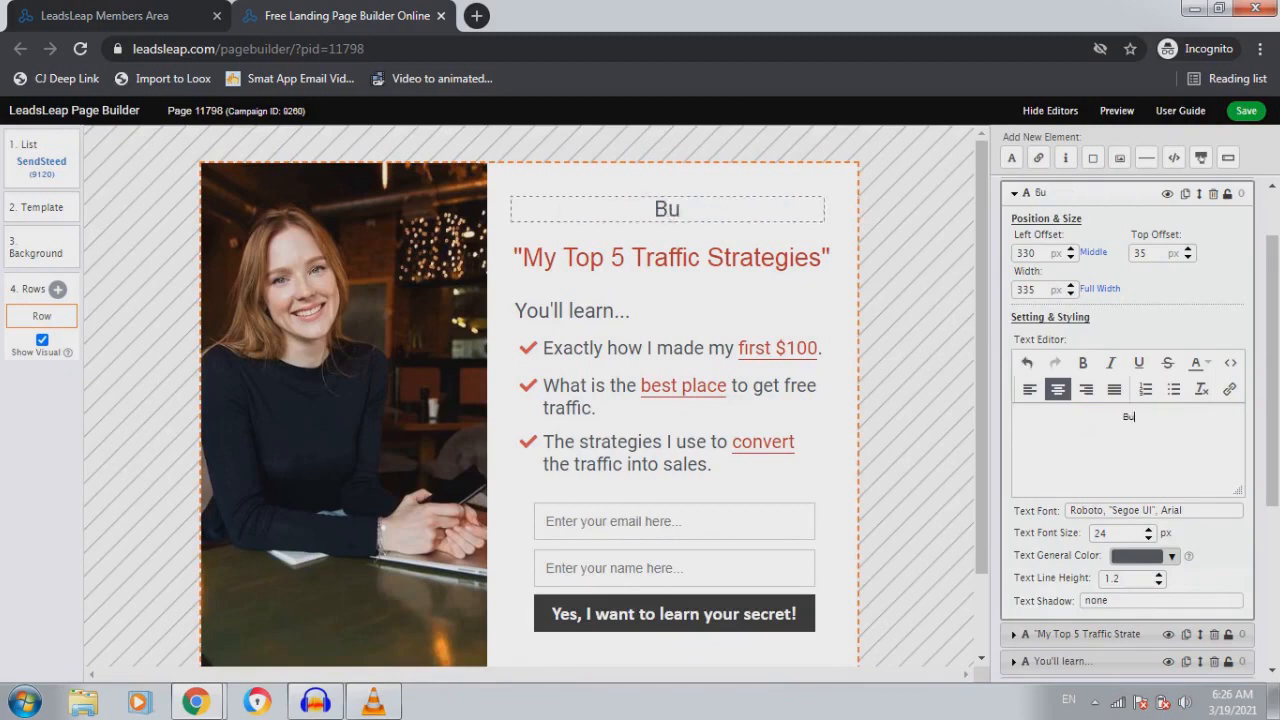
pyautogui.write('siness Niche')
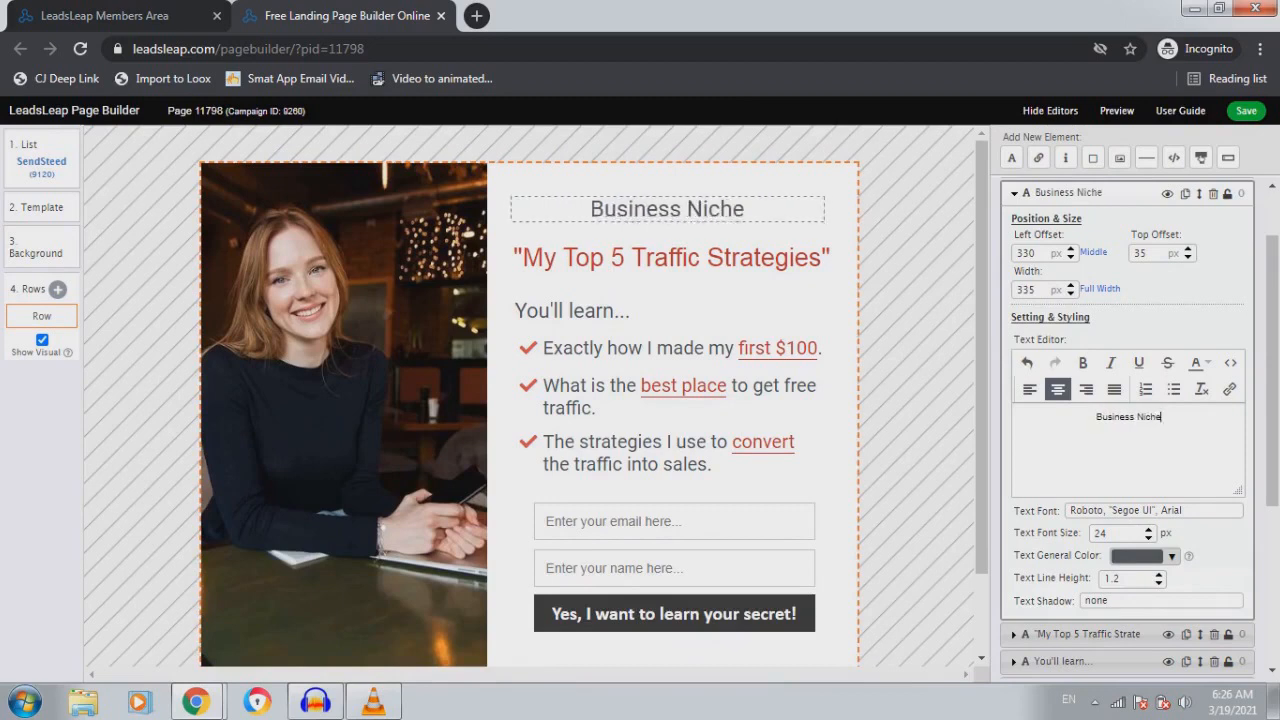
pyautogui.write('?')
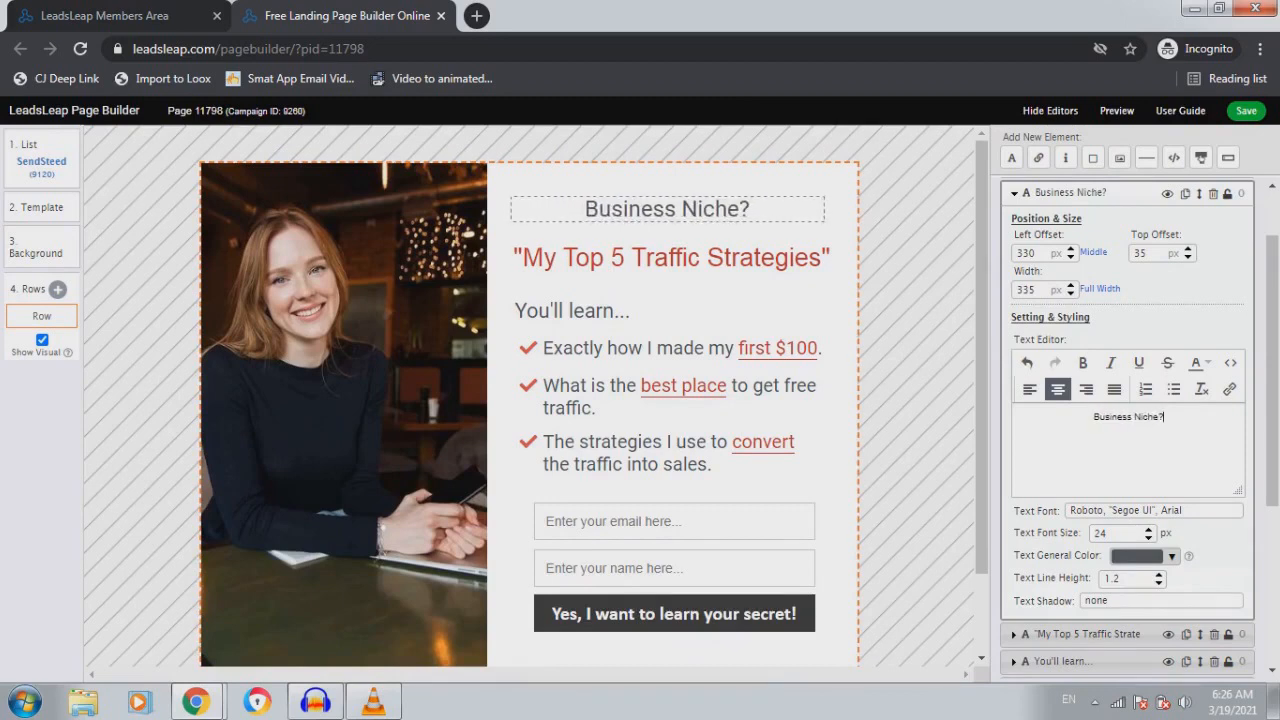
pyautogui.write('What ')
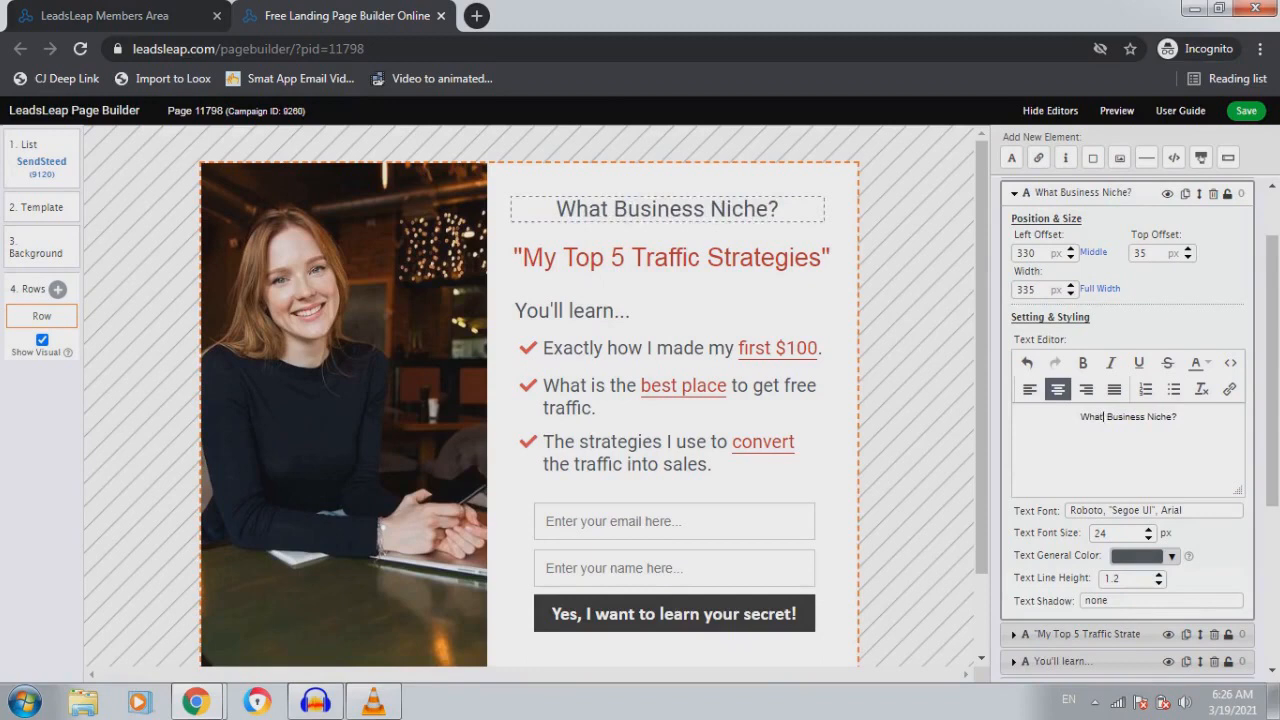
pyautogui.write("'s Your")
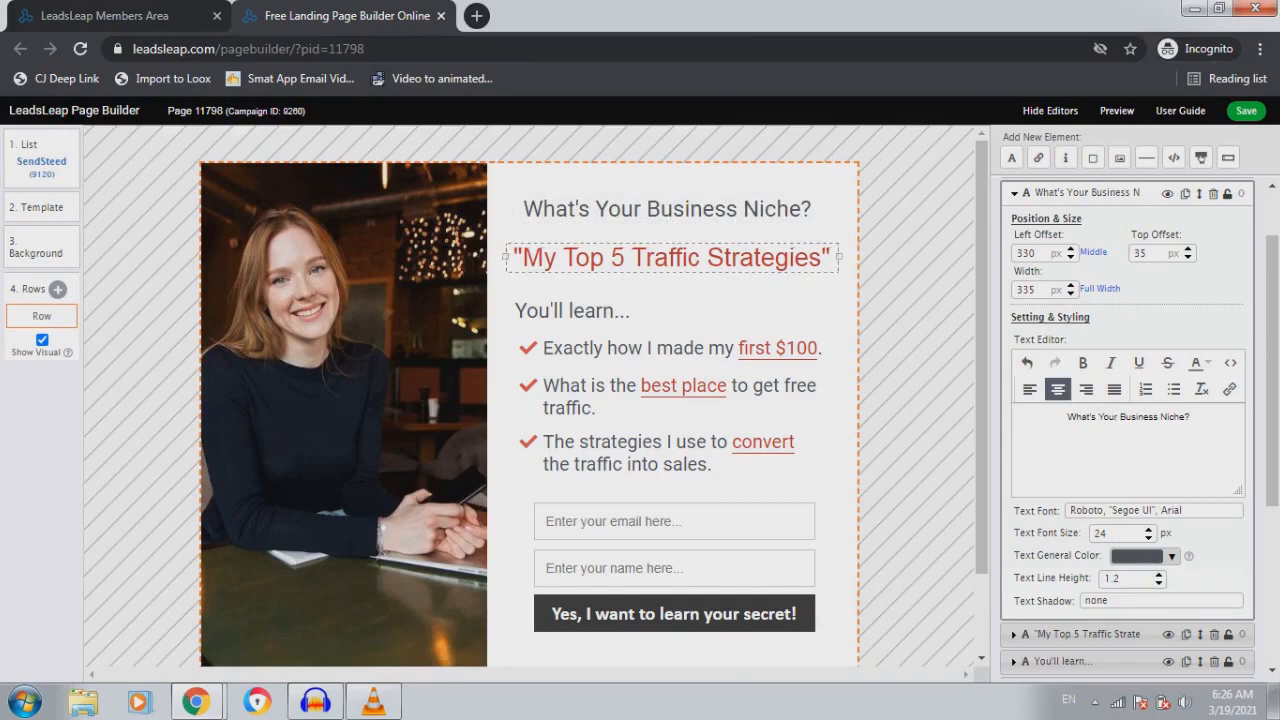
# Change the subheading 'My Top 5 Traffic Strategies' to 'My Top 5 Niche Ideas'
pyautogui.click(672, 257)
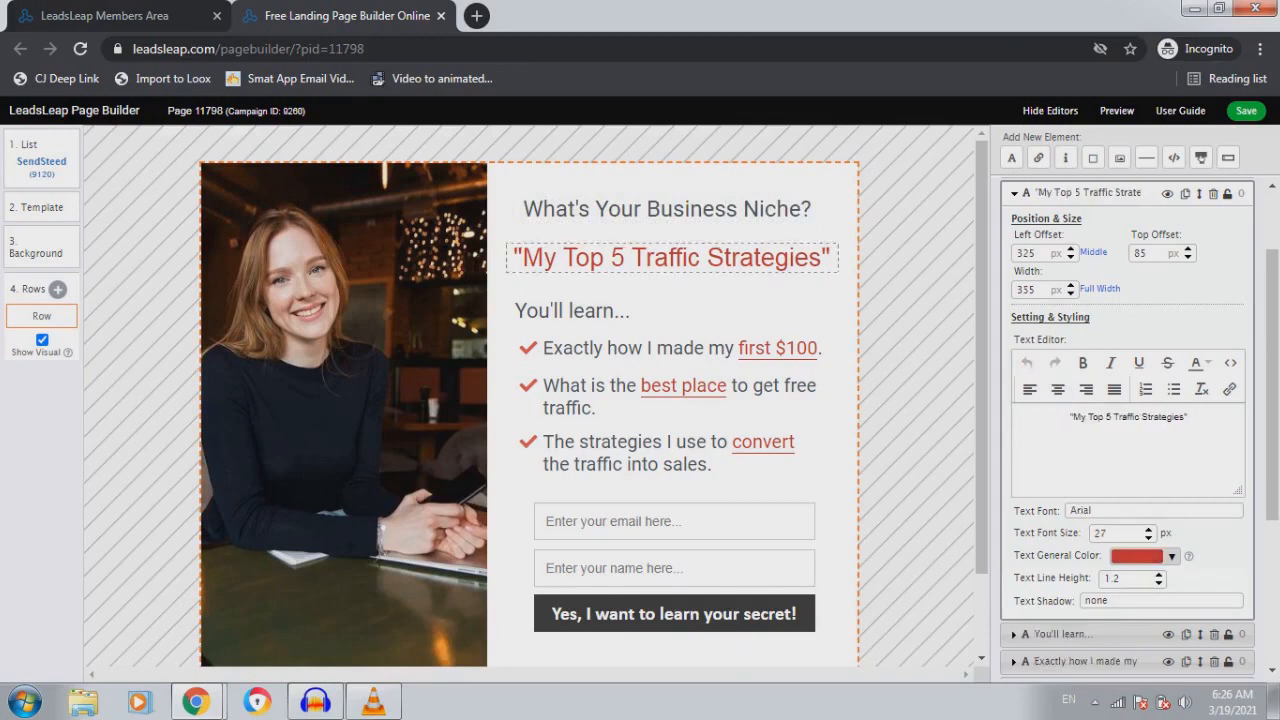
pyautogui.moveTo(1113, 417); pyautogui.dragTo(1172, 417)
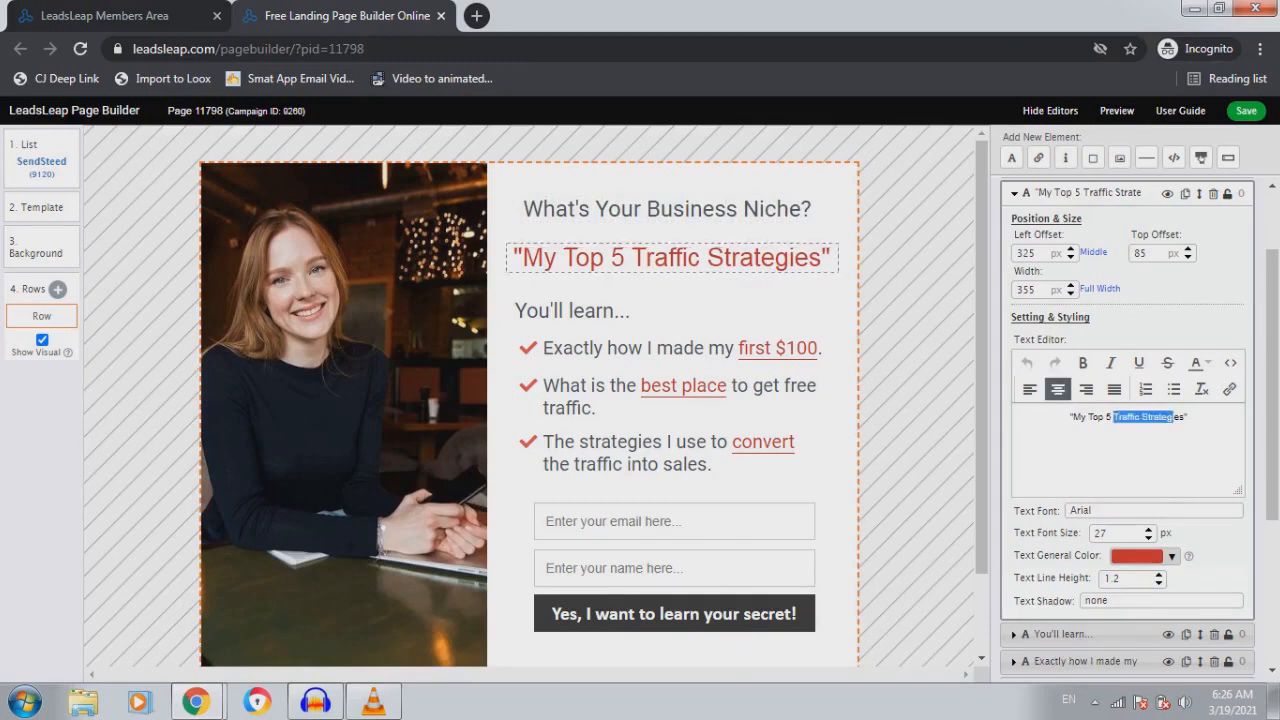
pyautogui.write('Niche')
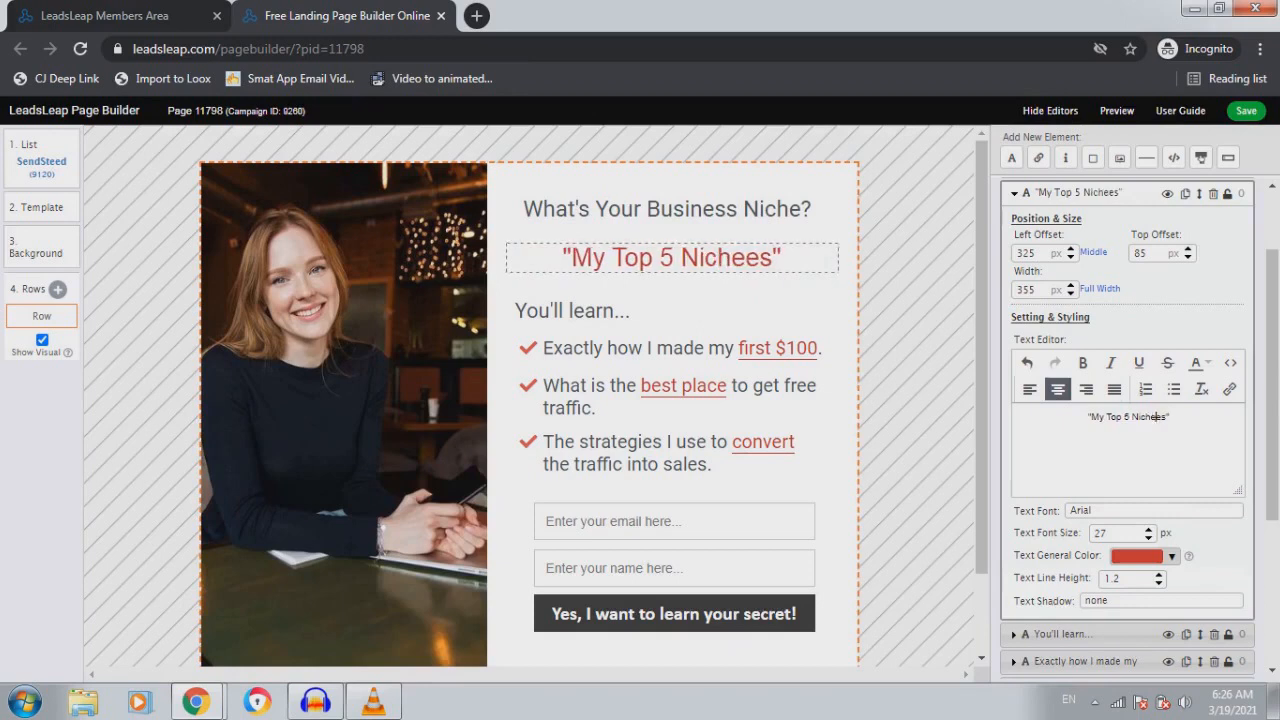
pyautogui.write(' Ida')
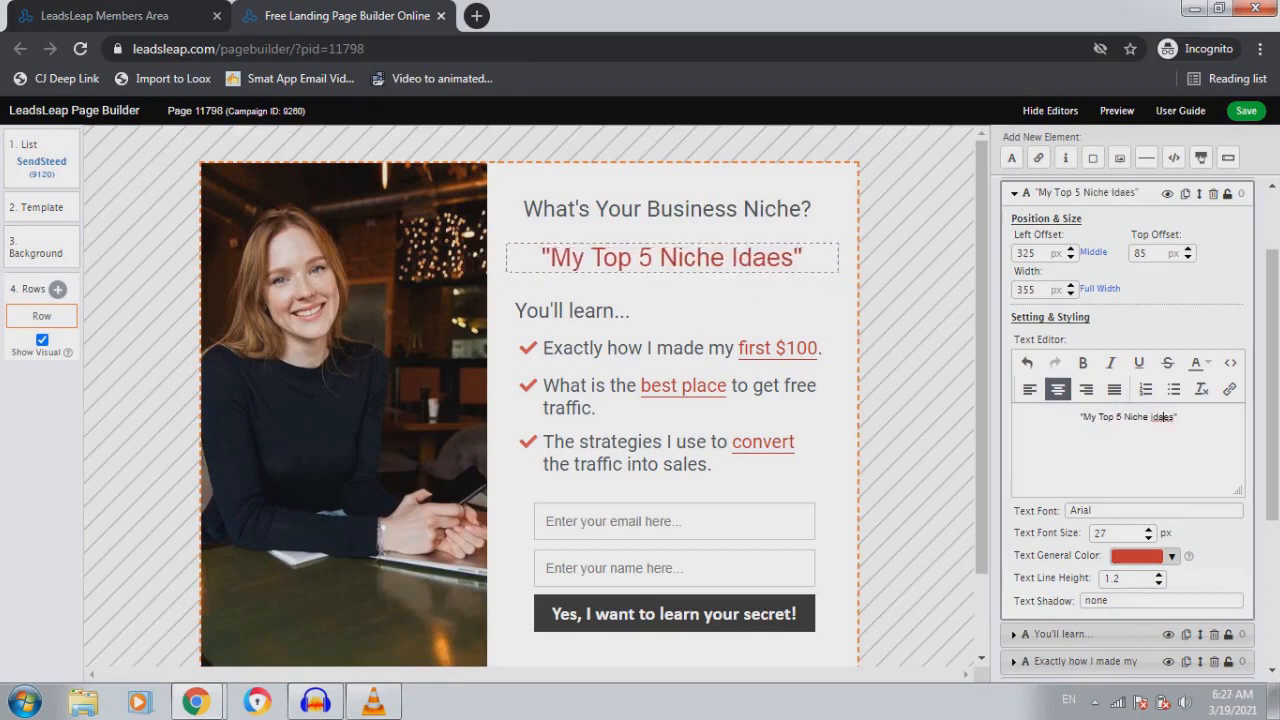
pyautogui.press('BackSpace')
pyautogui.write('a')
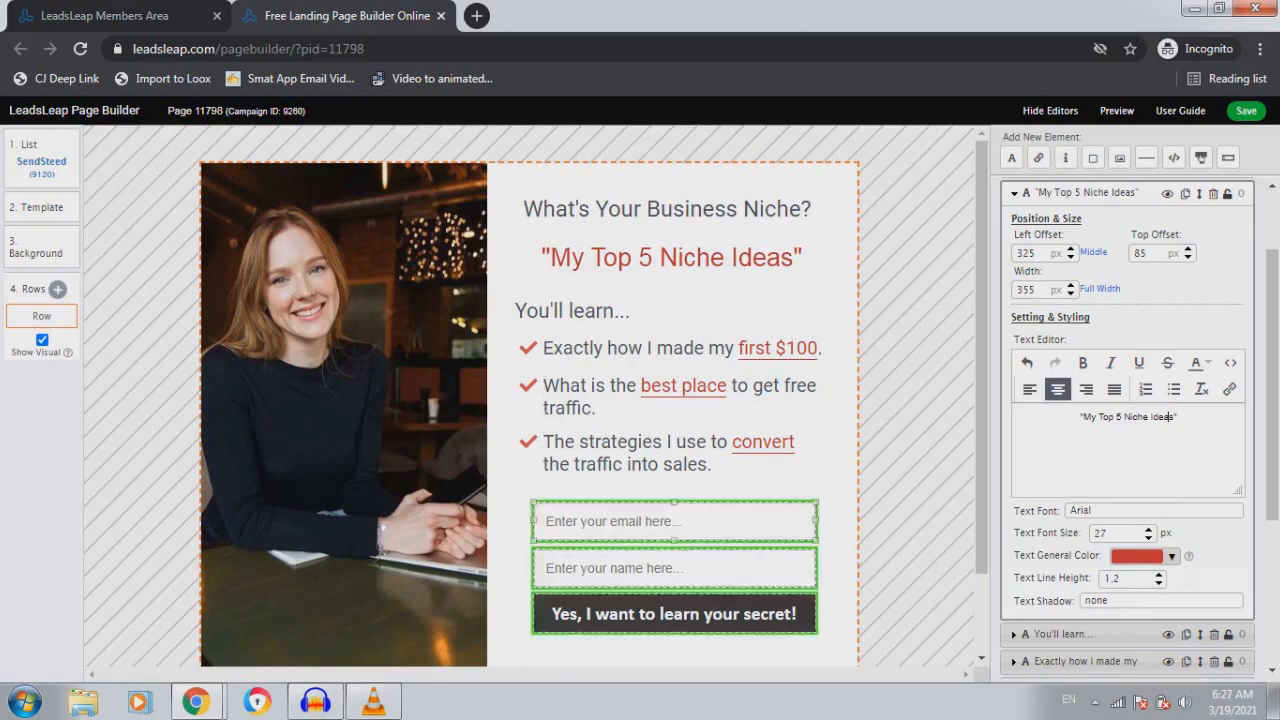
# Select the 'What's Your Business Niche?' heading to show its settings in the editor panel
pyautogui.scroll(-1, 675, 522)
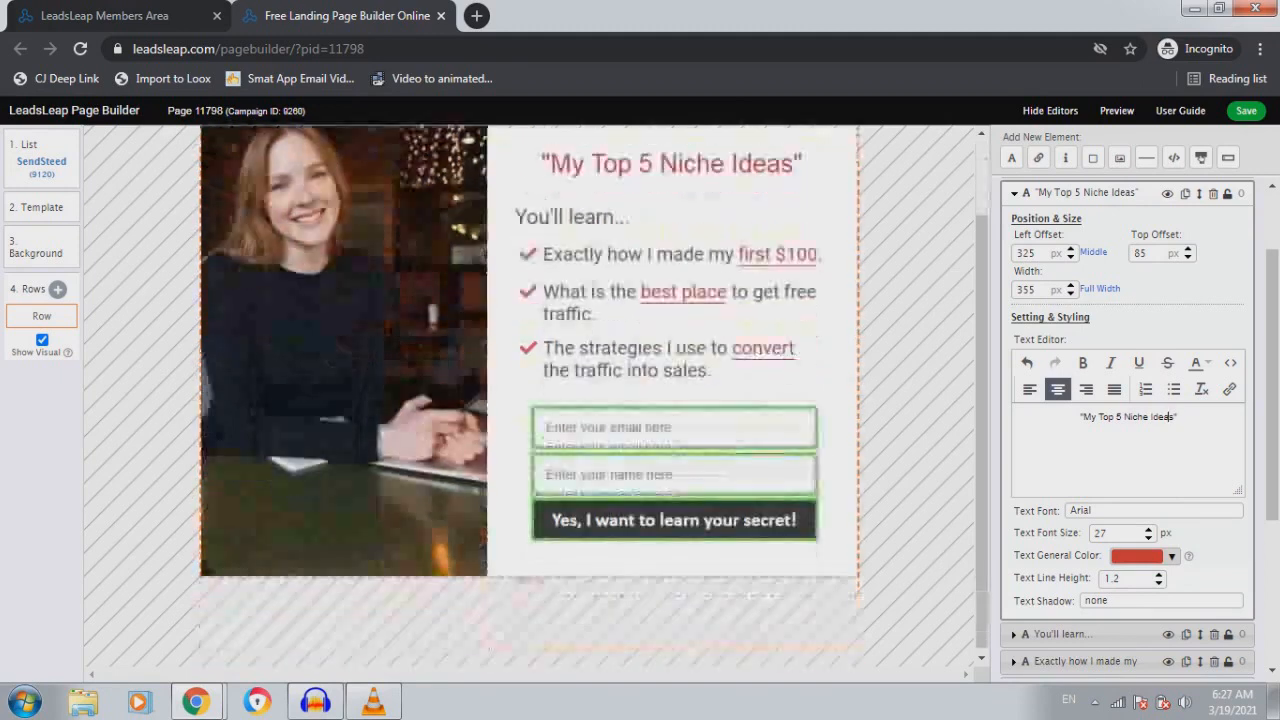
pyautogui.scroll(1, 675, 522)
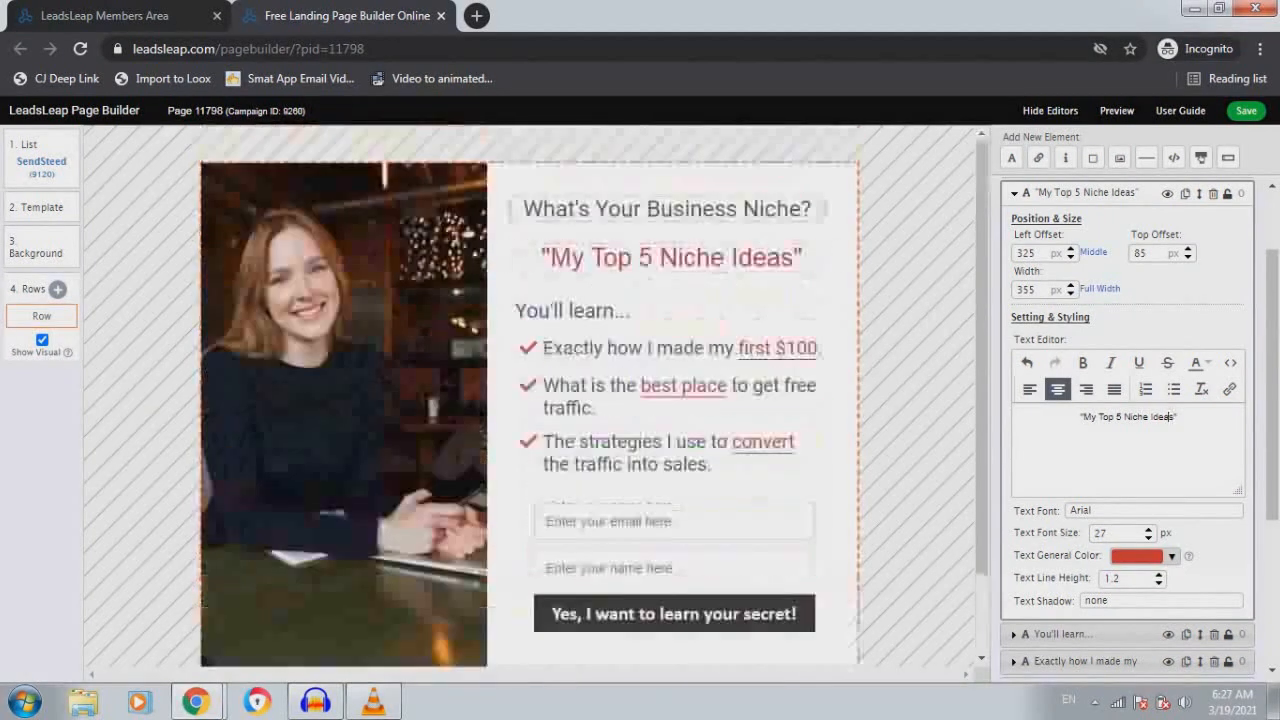
pyautogui.click(667, 209)
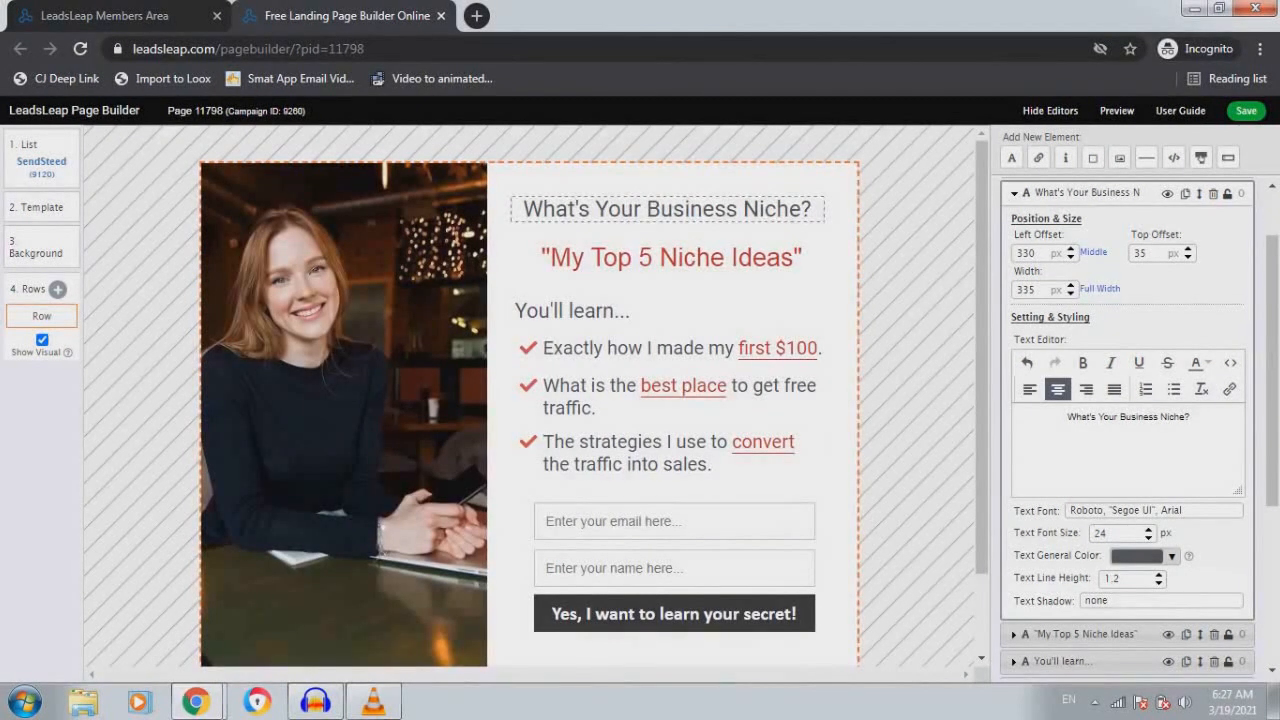
# Style the heading as 27 px Roboto, red and bold, with italics removed
pyautogui.tripleClick(1148, 529)
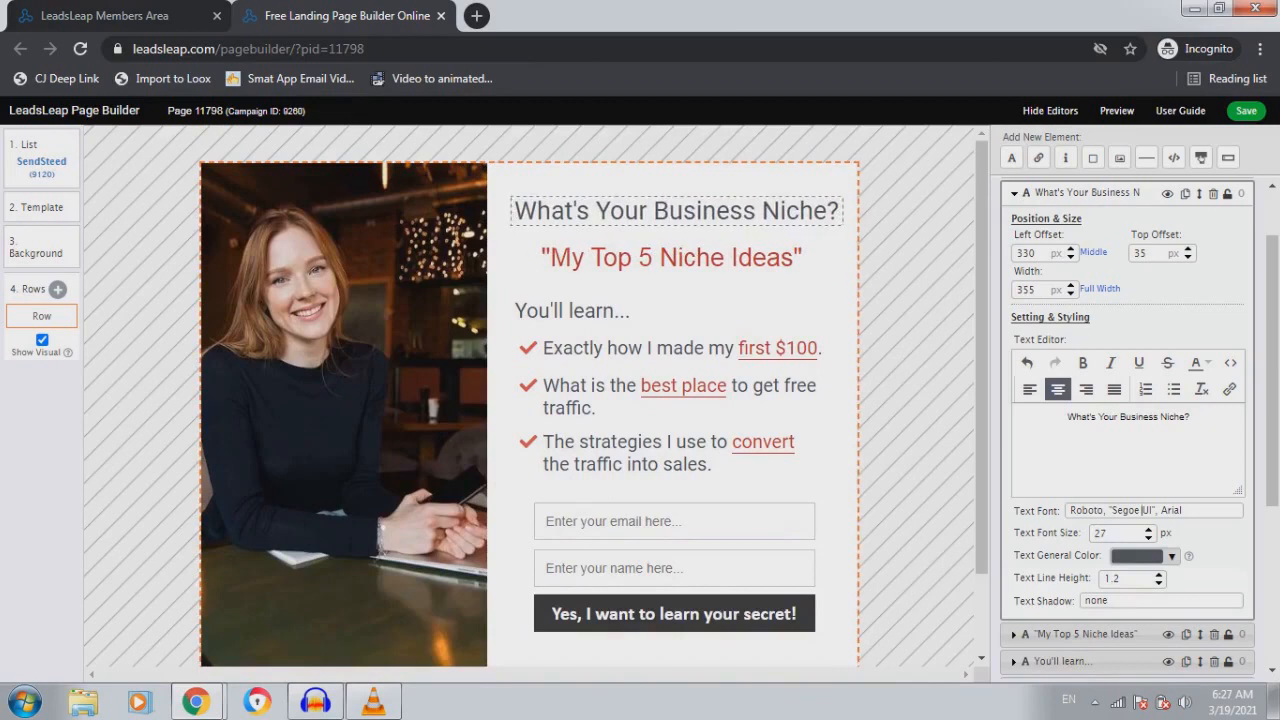
pyautogui.click(1145, 510)
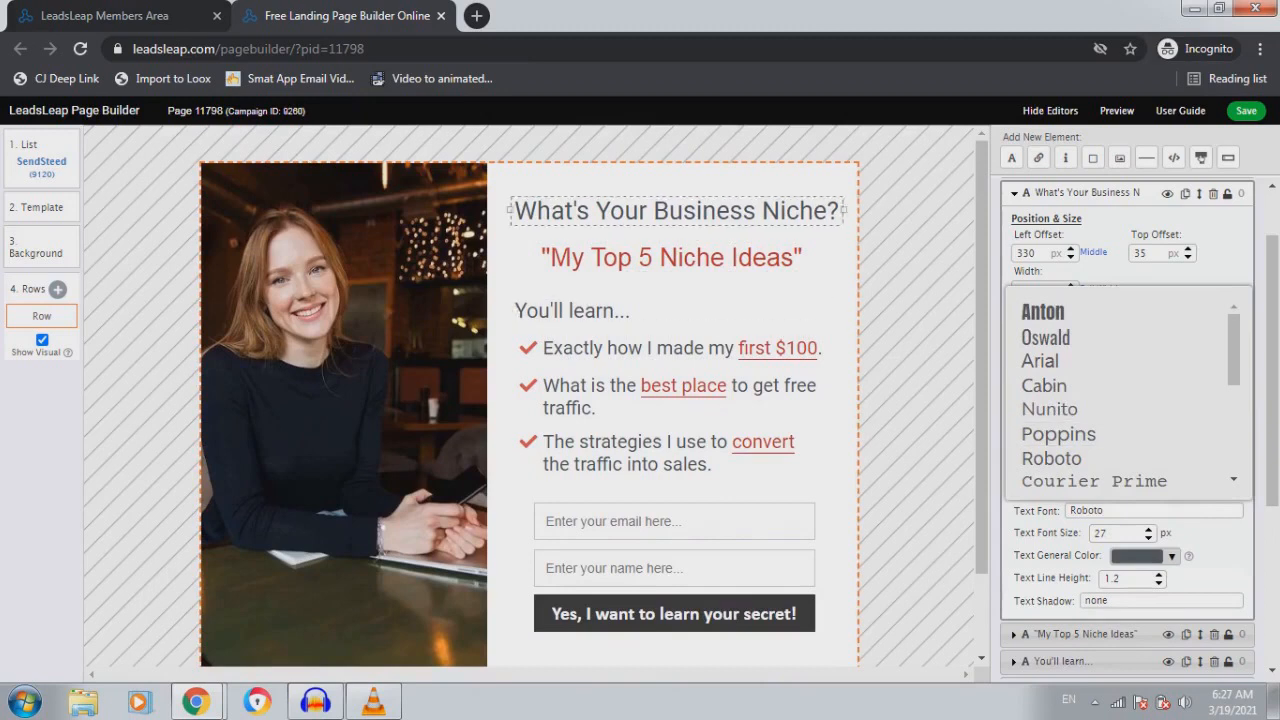
pyautogui.press('Escape')
pyautogui.moveTo(1190, 417); pyautogui.dragTo(1067, 417)
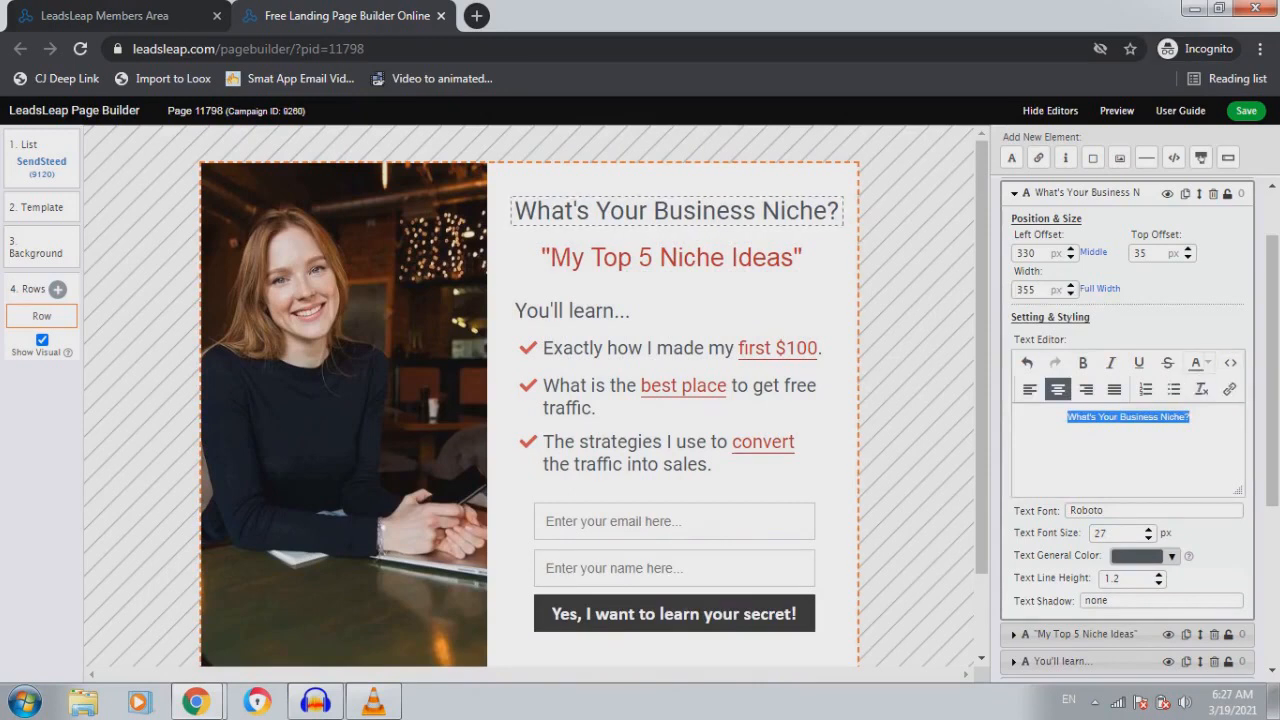
pyautogui.click(1196, 363)
pyautogui.click(1137, 398)
pyautogui.click(1082, 363)
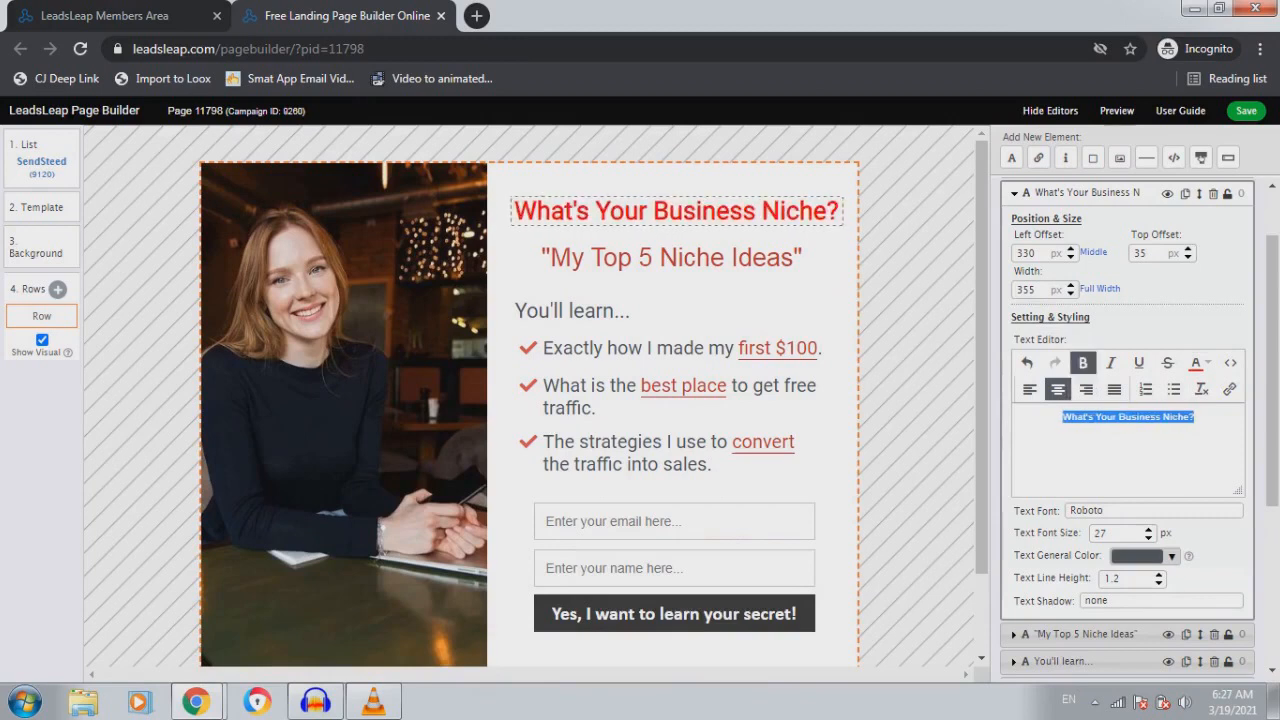
pyautogui.click(1110, 363)
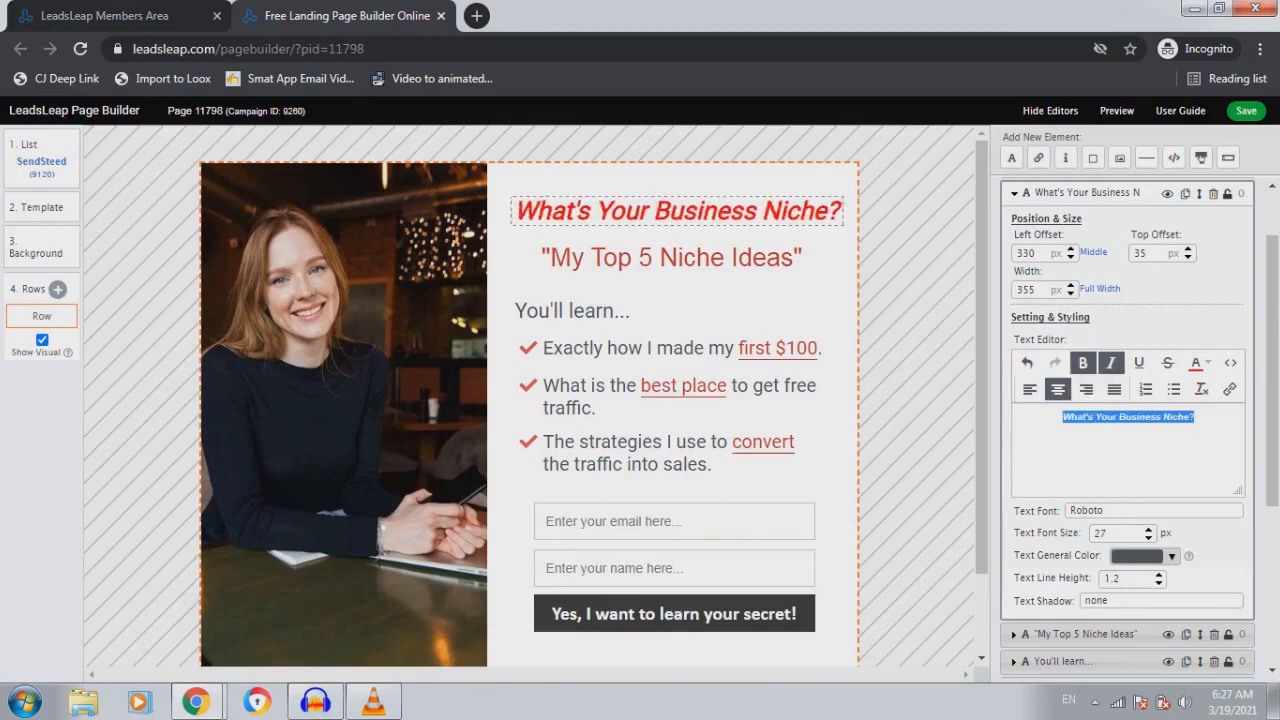
pyautogui.hotkey('ctrl', 'i')
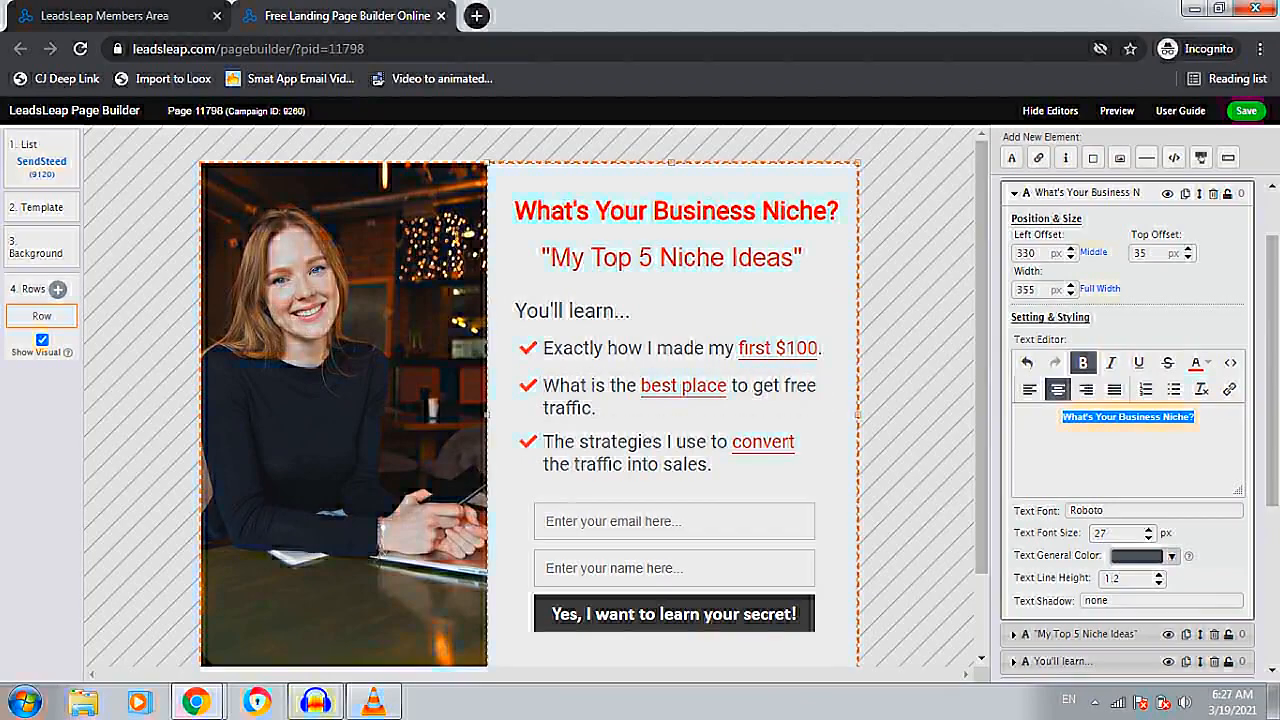
pyautogui.scroll(-2, 530, 400)
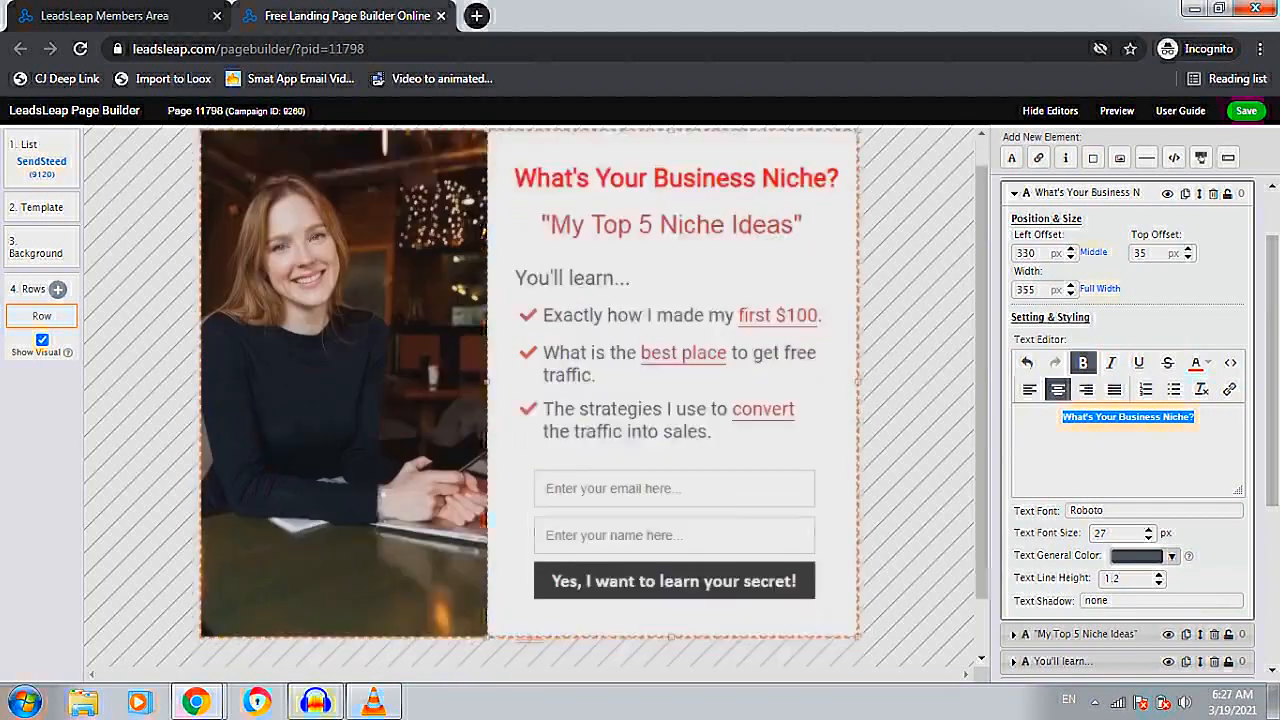
pyautogui.scroll(1, 680, 378)
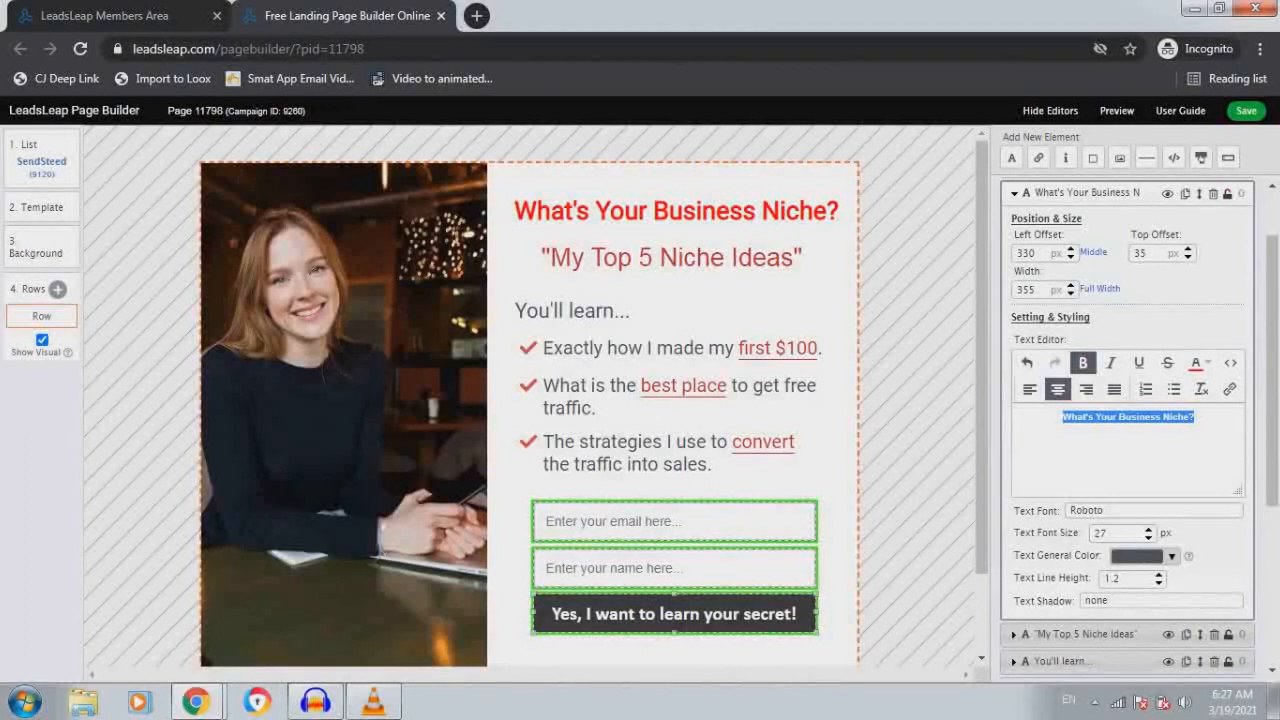
# Show the list manager settings with list ID 9120 and an empty redirect URL
pyautogui.click(674, 614)
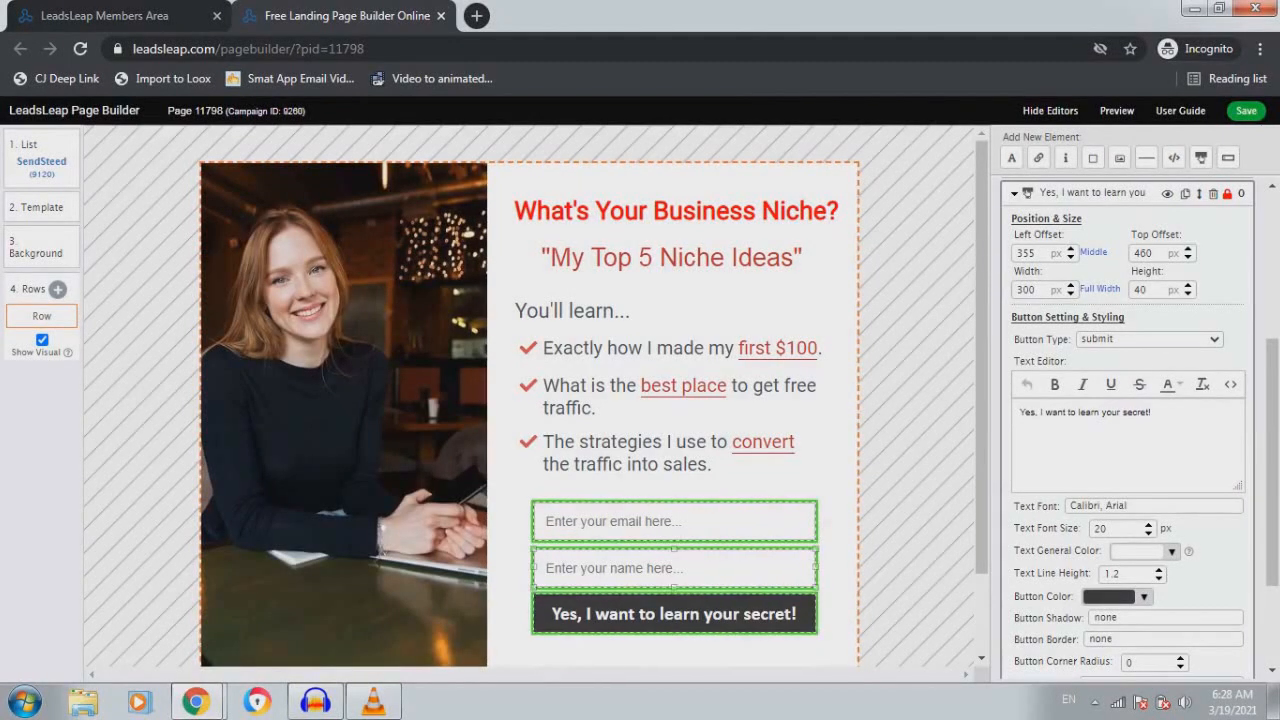
pyautogui.click(41, 160)
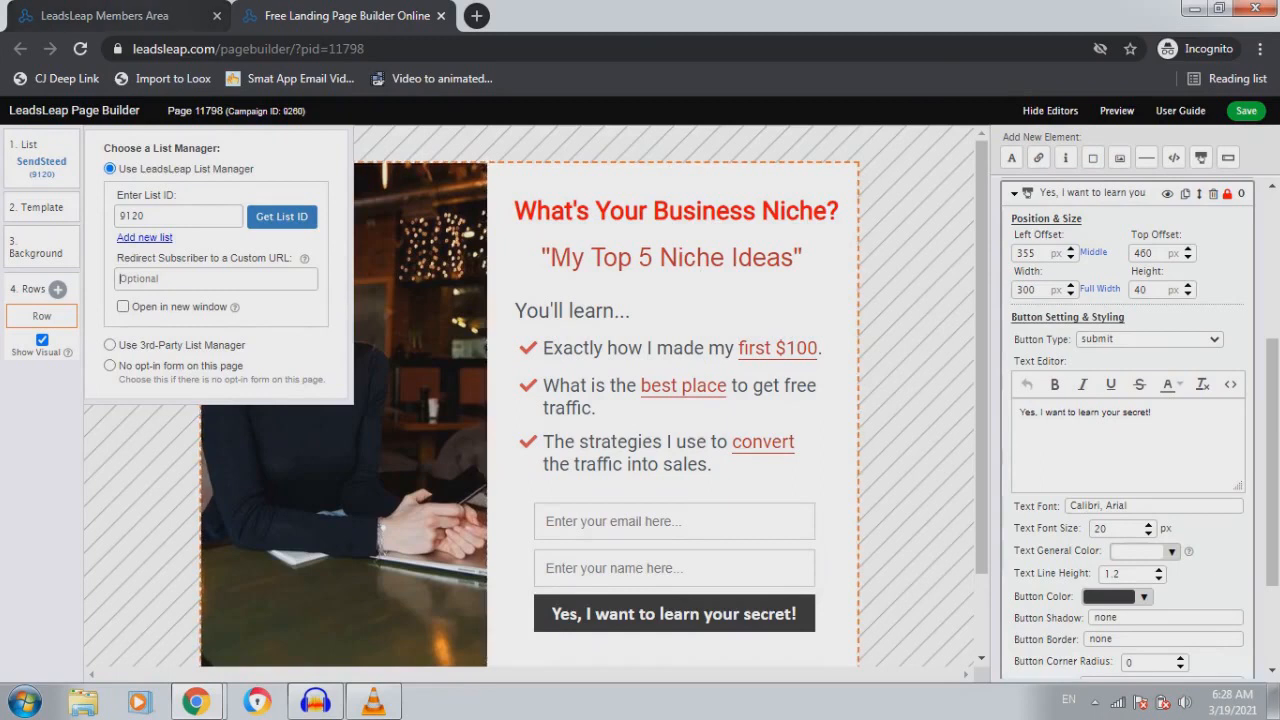
# Open thank-you Page 11569 from the TY Page Traffic Methods campaign in the page builder
pyautogui.click(105, 16)
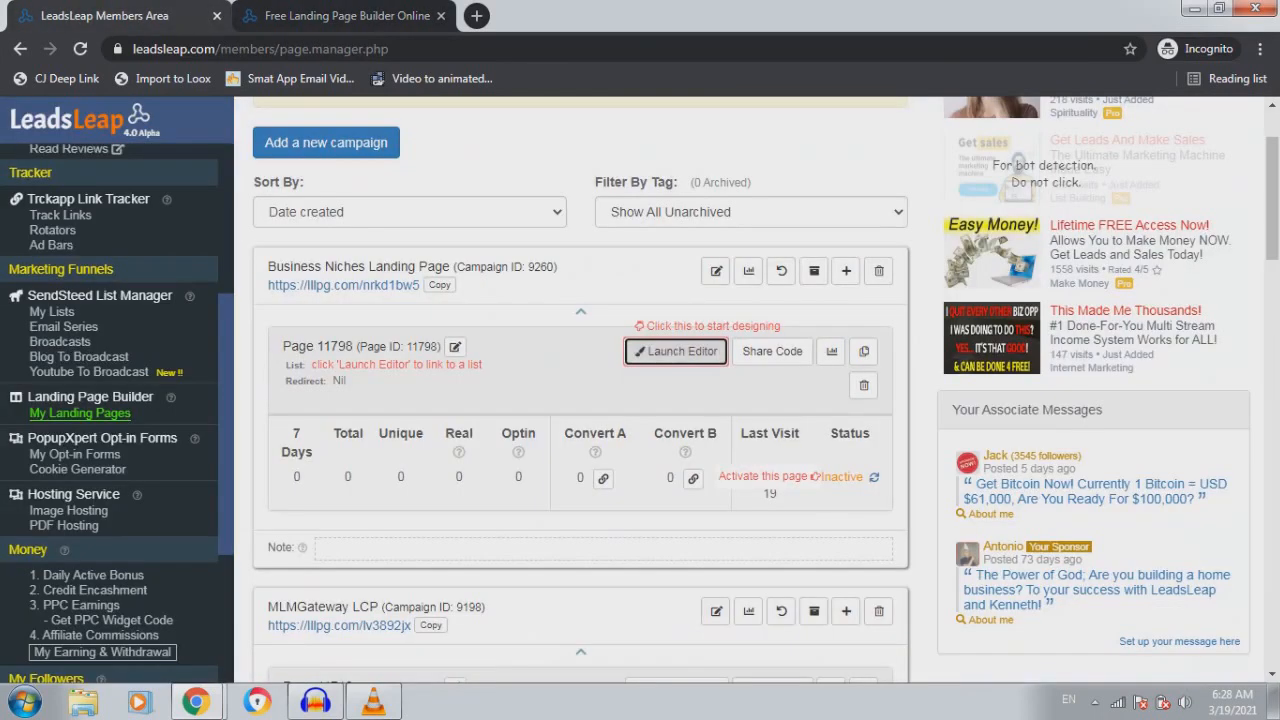
pyautogui.scroll(-5, 580, 400)
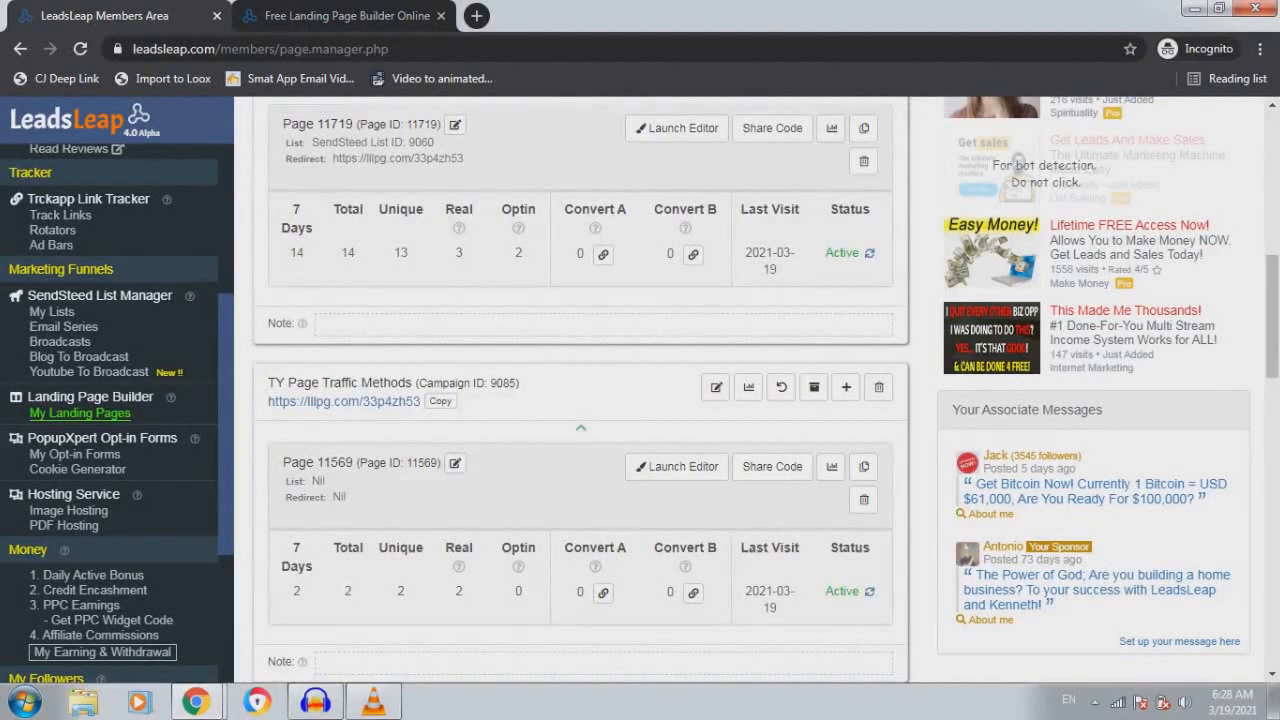
pyautogui.scroll(6, 580, 400)
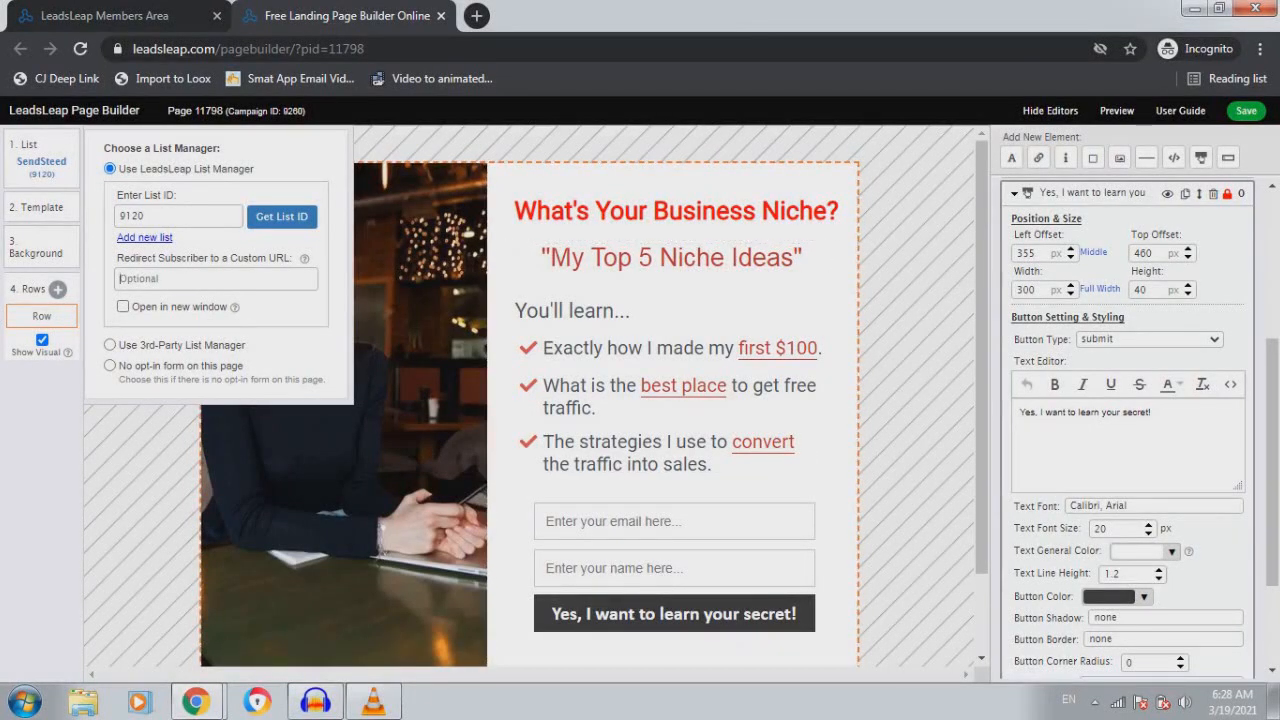
pyautogui.click(138, 16)
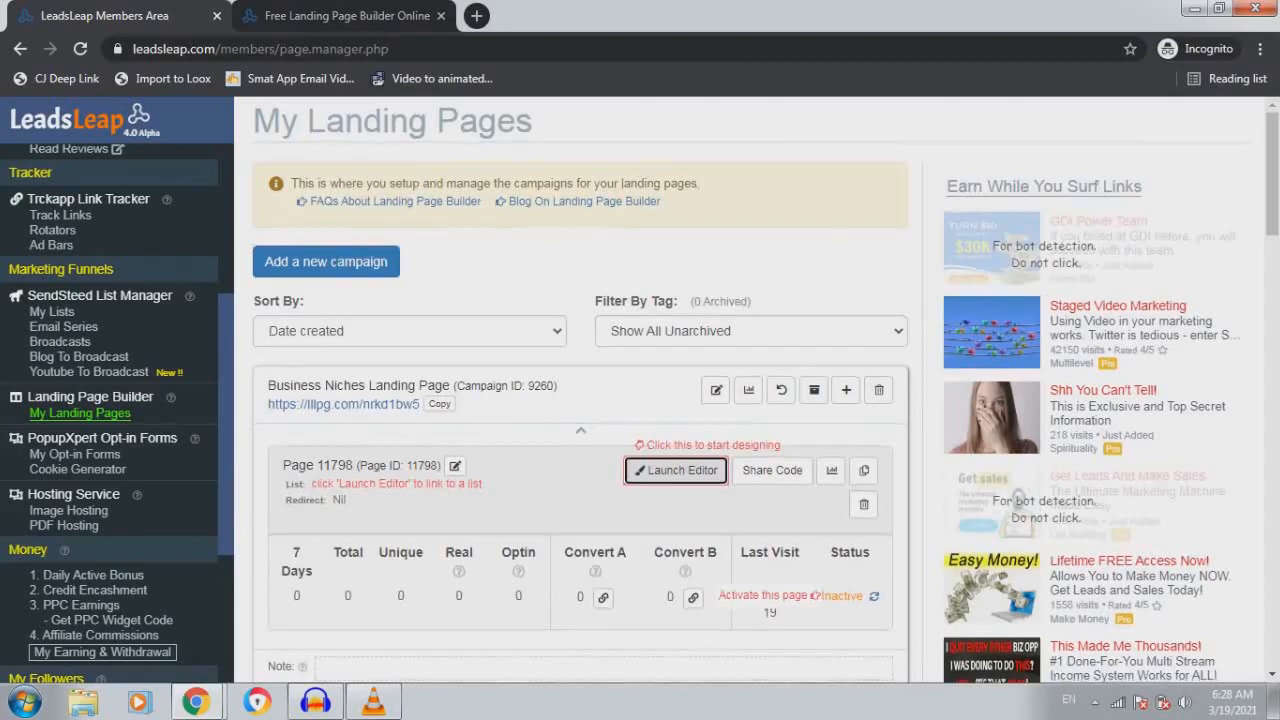
pyautogui.scroll(-4, 580, 400)
pyautogui.scroll(-8, 580, 400)
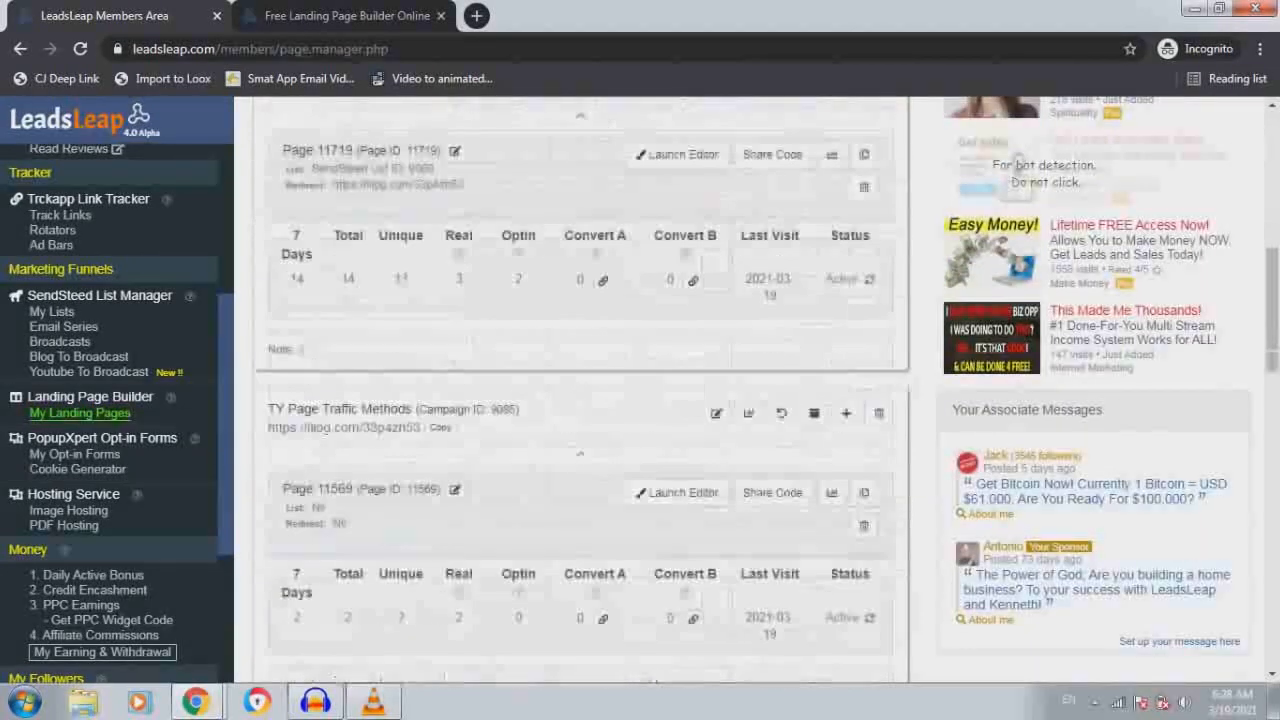
pyautogui.scroll(-7, 580, 400)
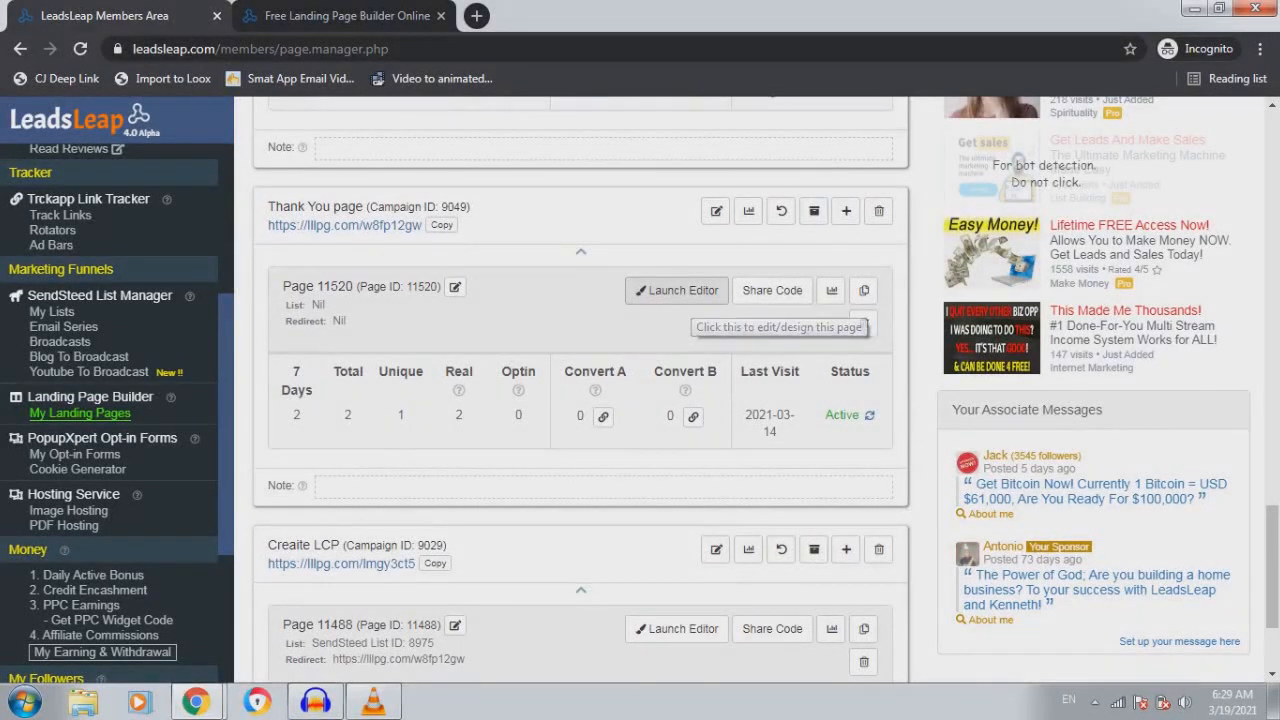
pyautogui.scroll(7, 580, 400)
pyautogui.scroll(3, 660, 310)
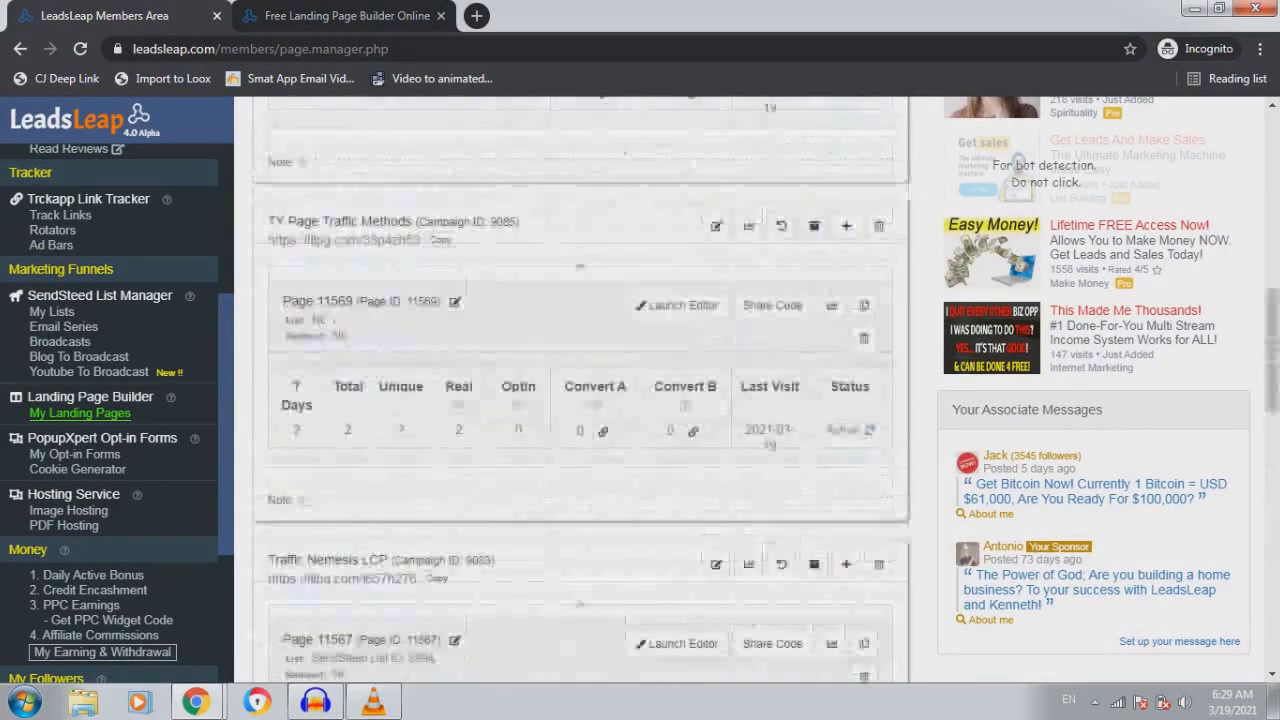
pyautogui.click(678, 305)
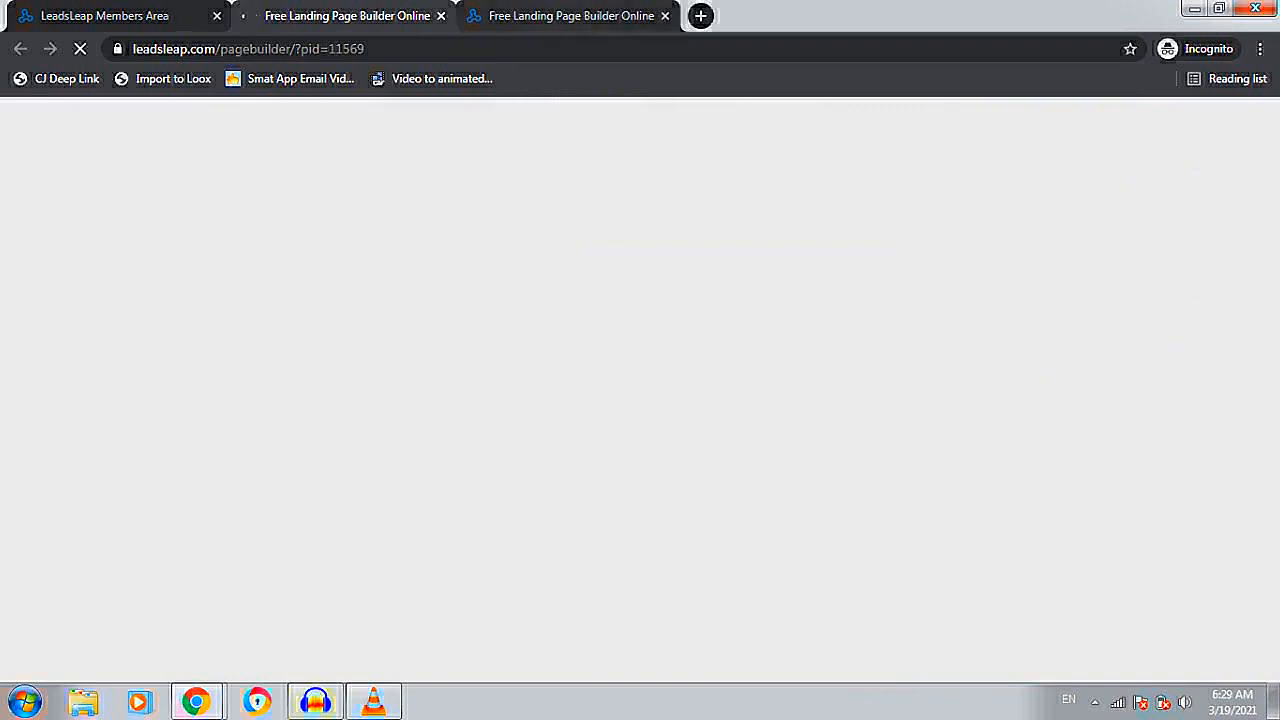
# Copy the TY Page Traffic Methods page link to the clipboard and close the link dialog
pyautogui.click(560, 16)
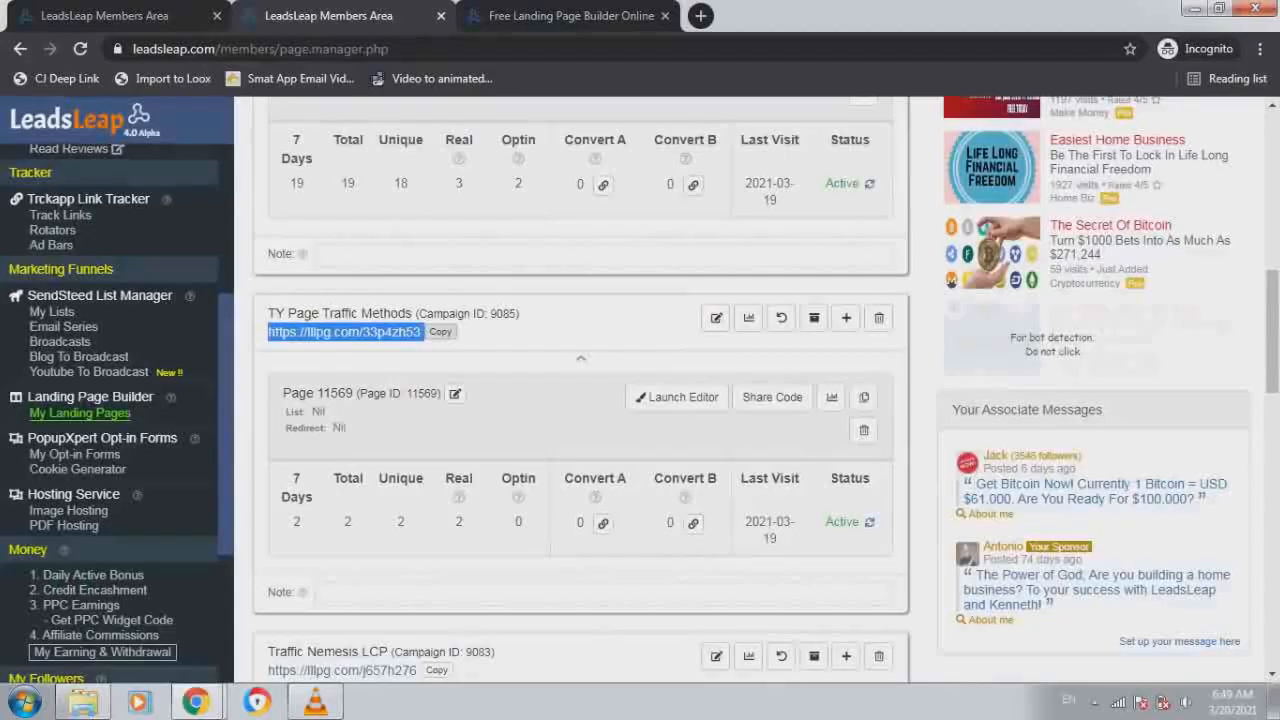
pyautogui.click(440, 331)
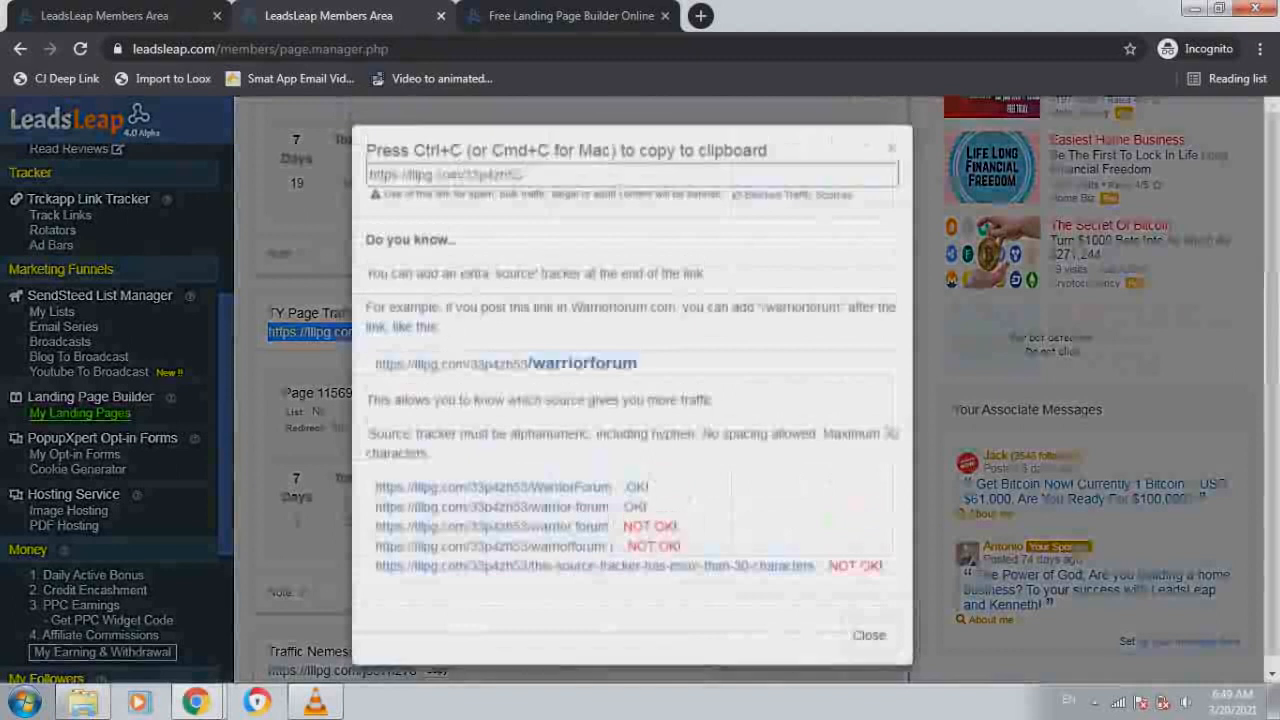
pyautogui.rightClick(480, 177)
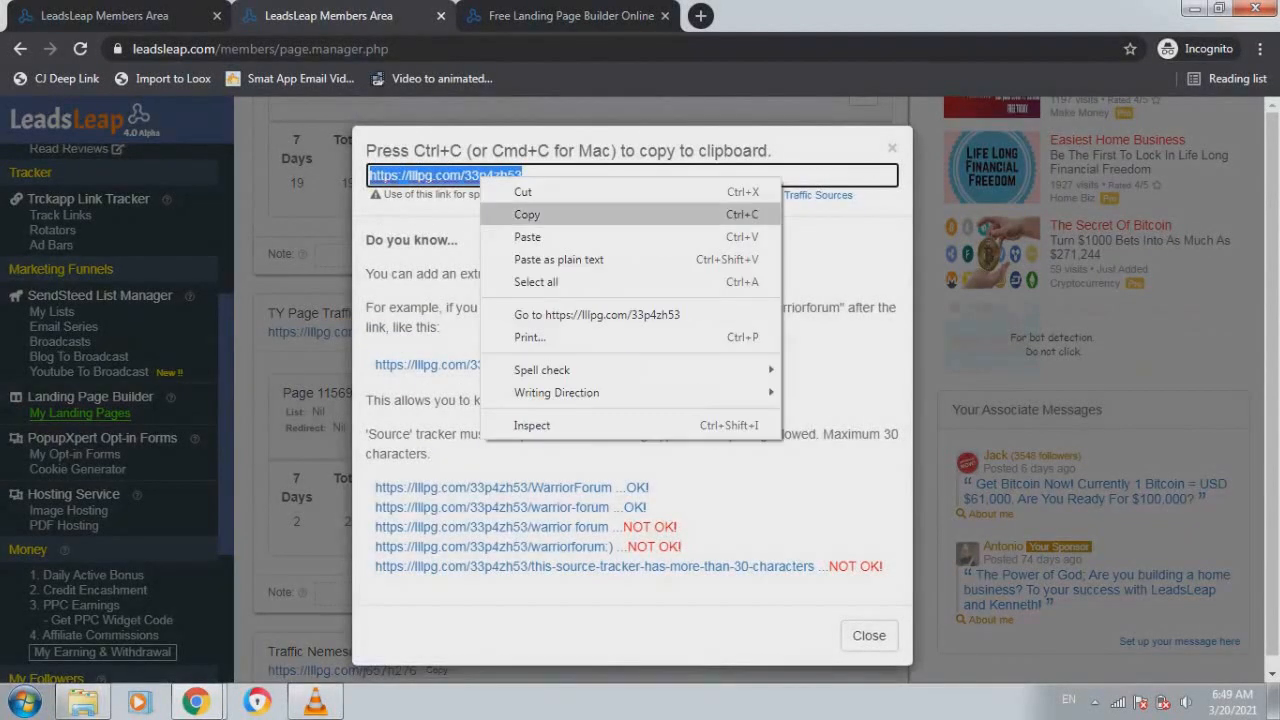
pyautogui.click(527, 214)
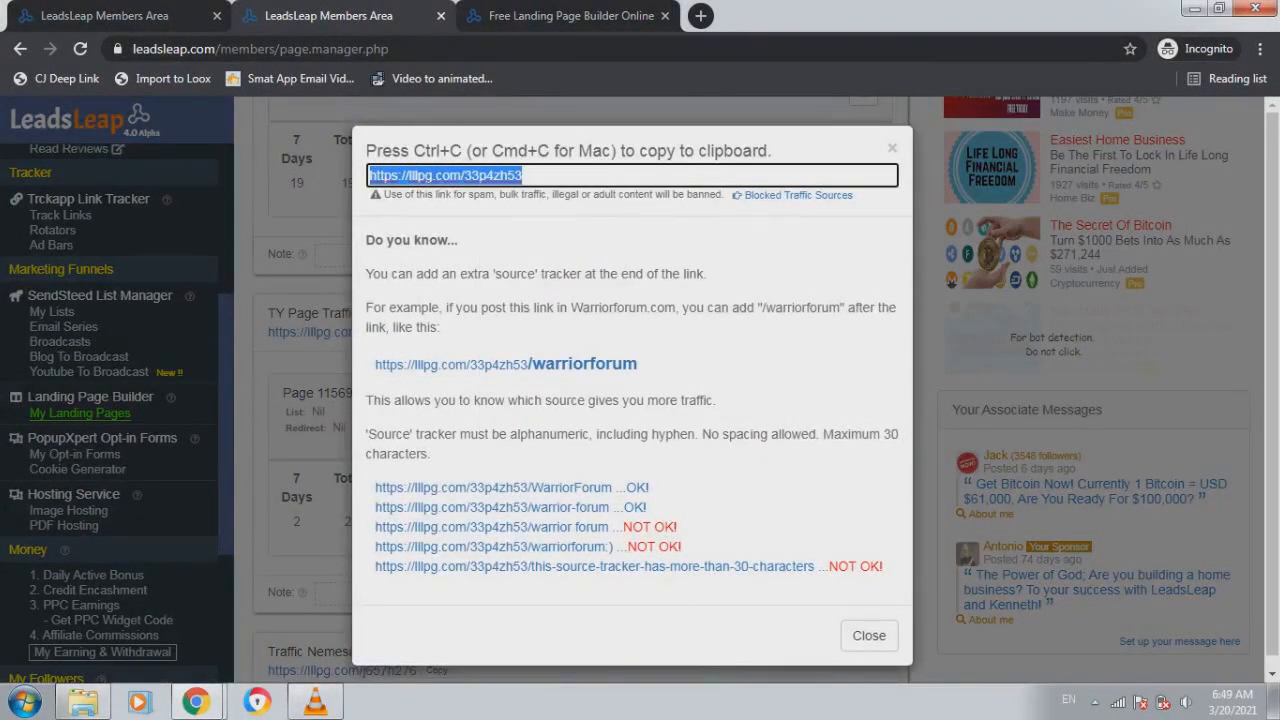
pyautogui.click(892, 148)
# Paste the thank-you page link as the custom redirect URL, opening in a new window
pyautogui.click(570, 16)
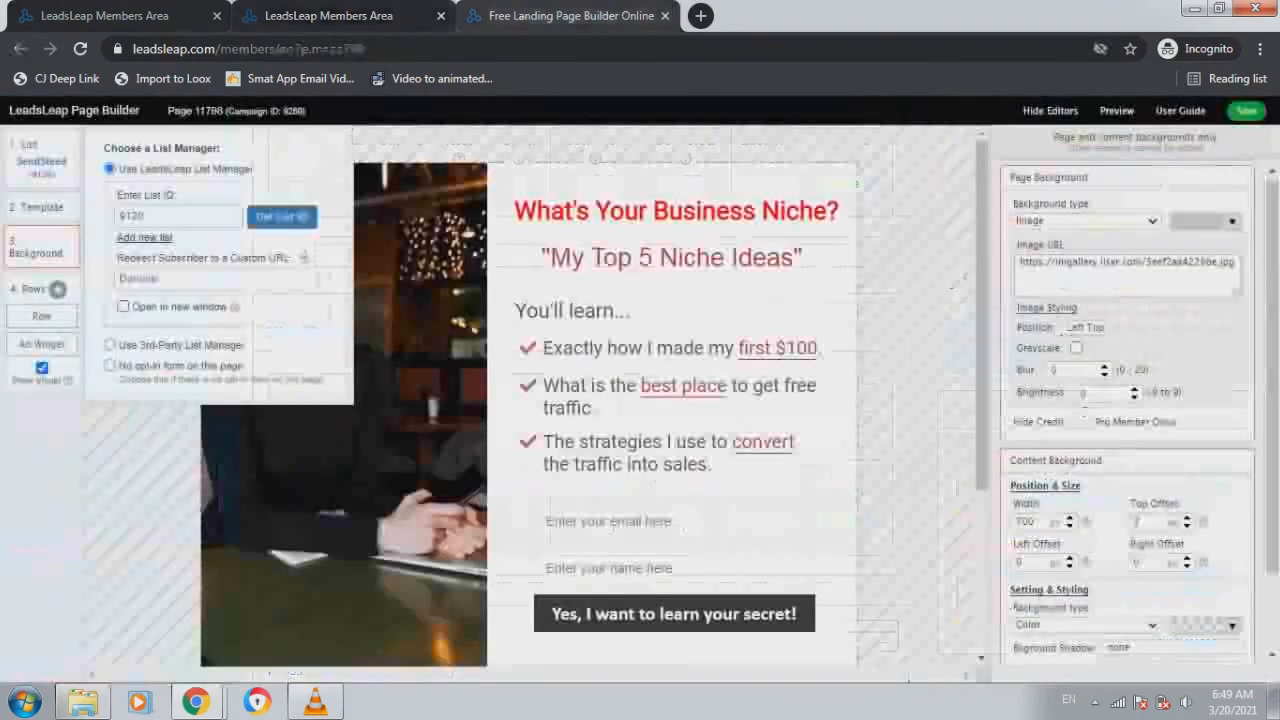
pyautogui.rightClick(172, 278)
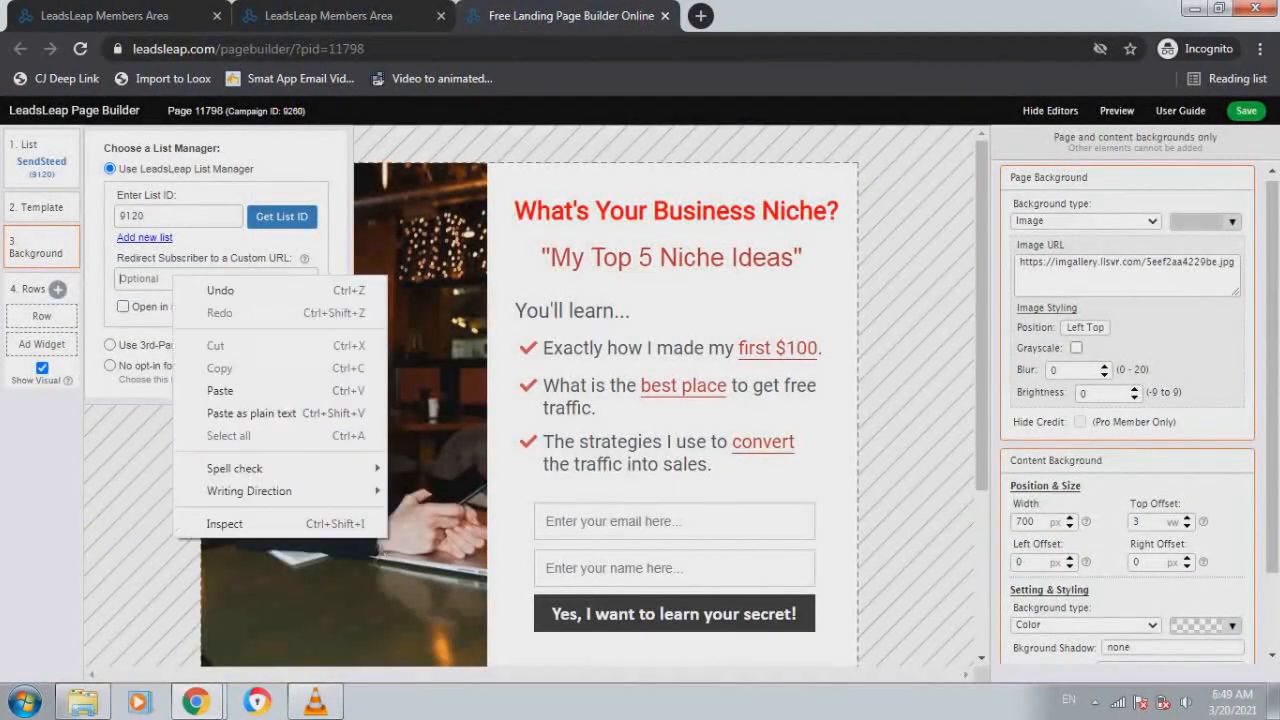
pyautogui.click(214, 391)
pyautogui.click(123, 306)
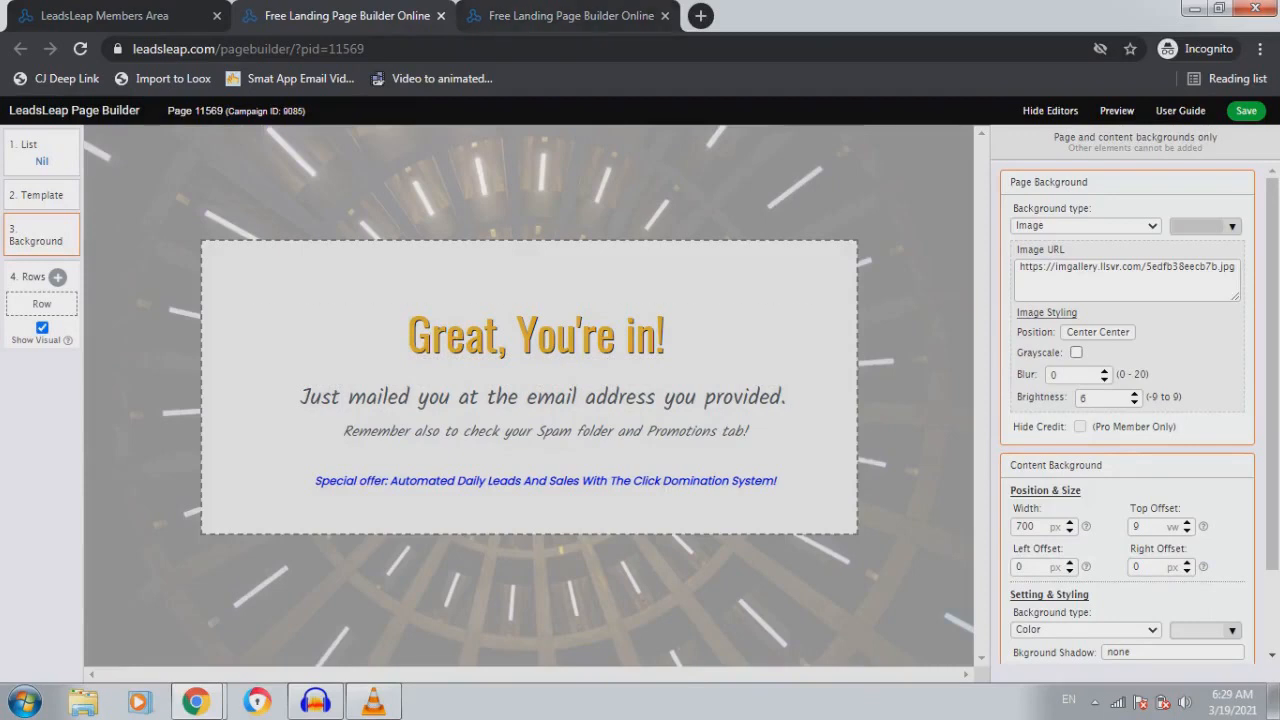
pyautogui.hotkey('ctrl', 'Tab')
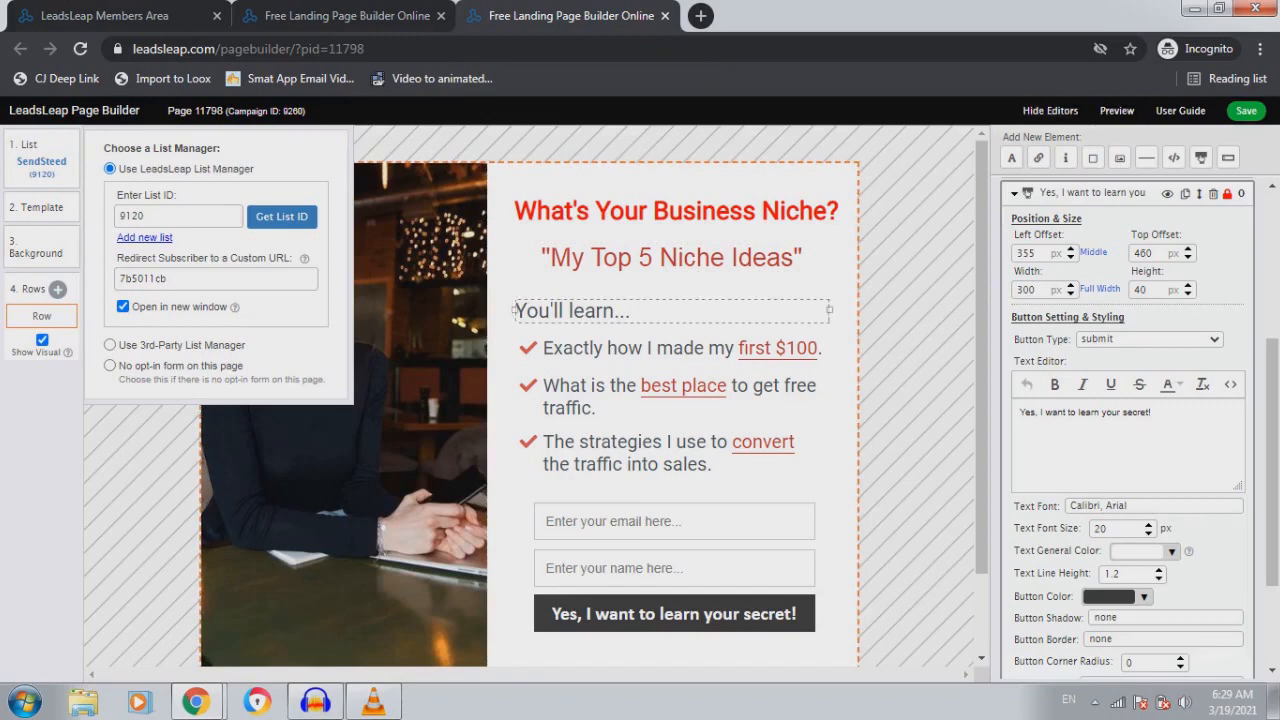
pyautogui.click(340, 450)
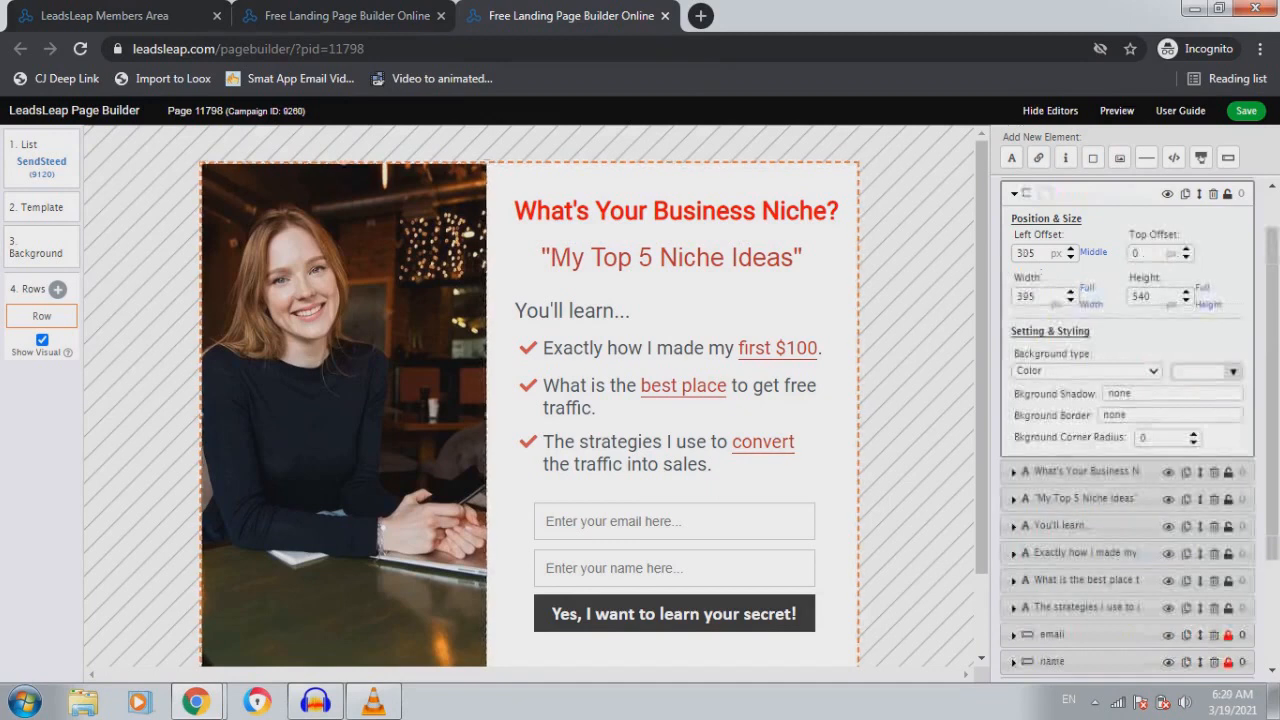
# Add a Special Row For Ad Widget below the opt-in form, showing 2 ads at 600 px width
pyautogui.scroll(-1, 530, 400)
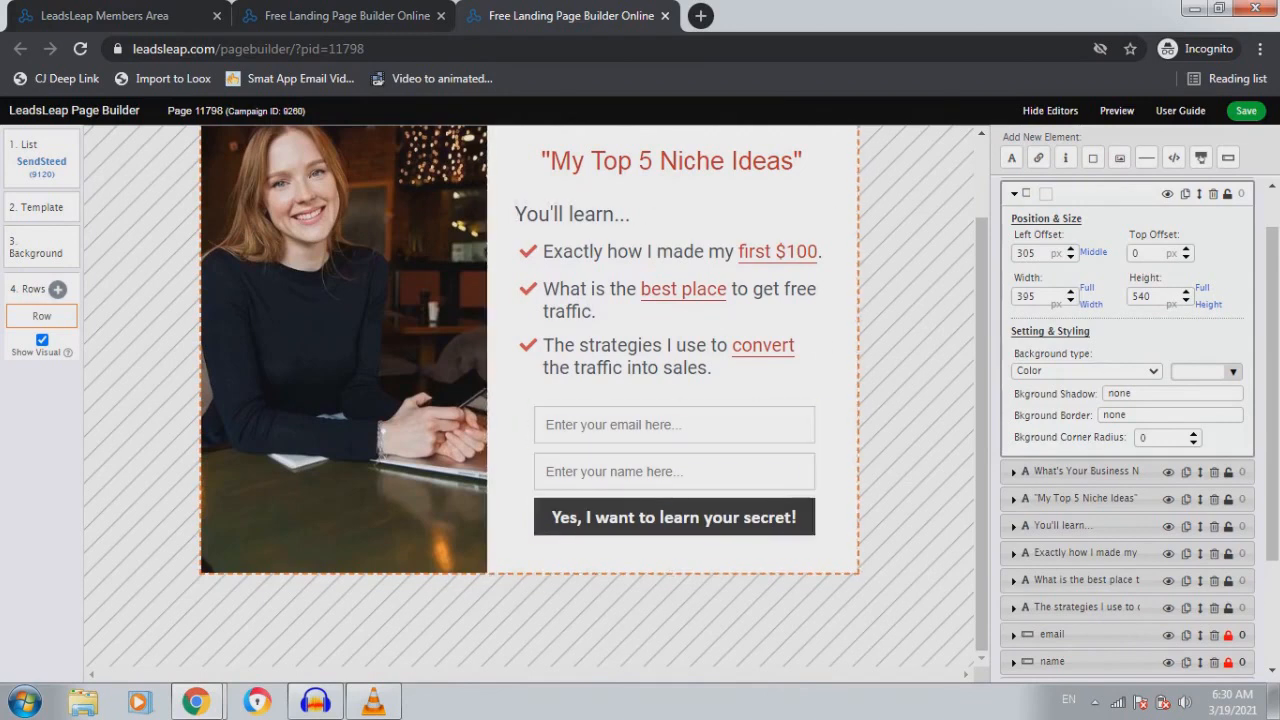
pyautogui.click(57, 289)
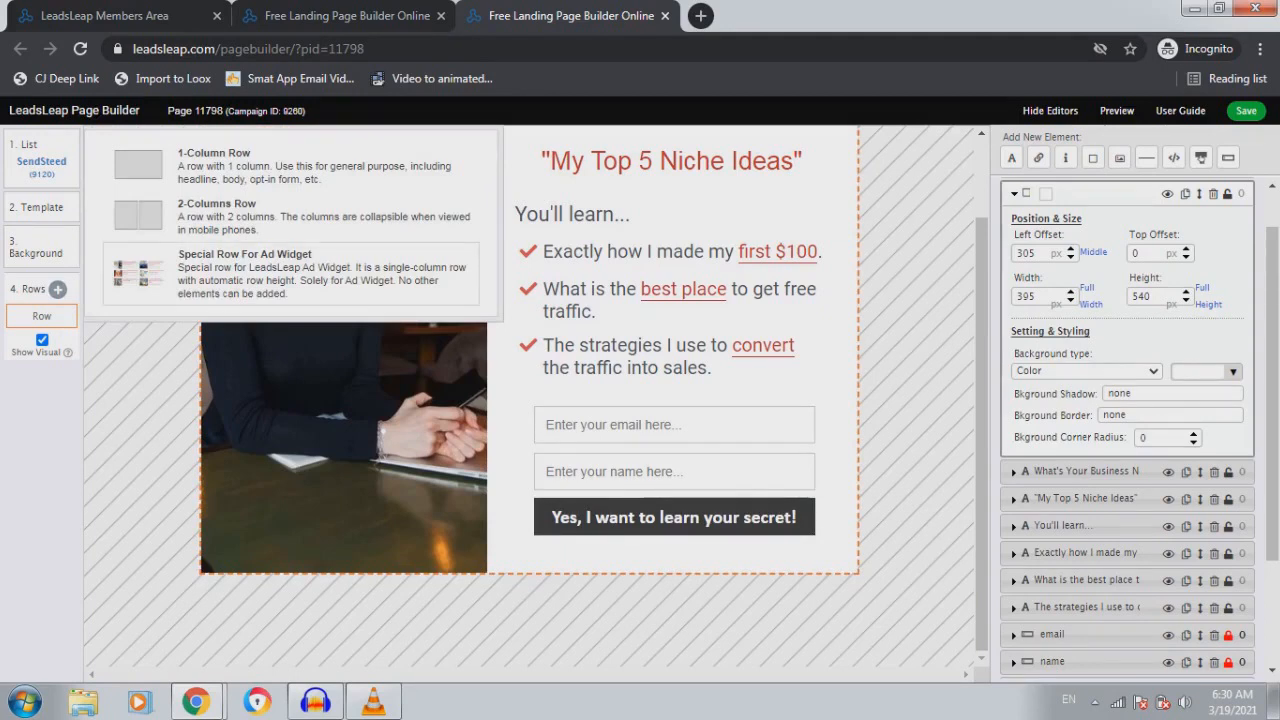
pyautogui.click(290, 275)
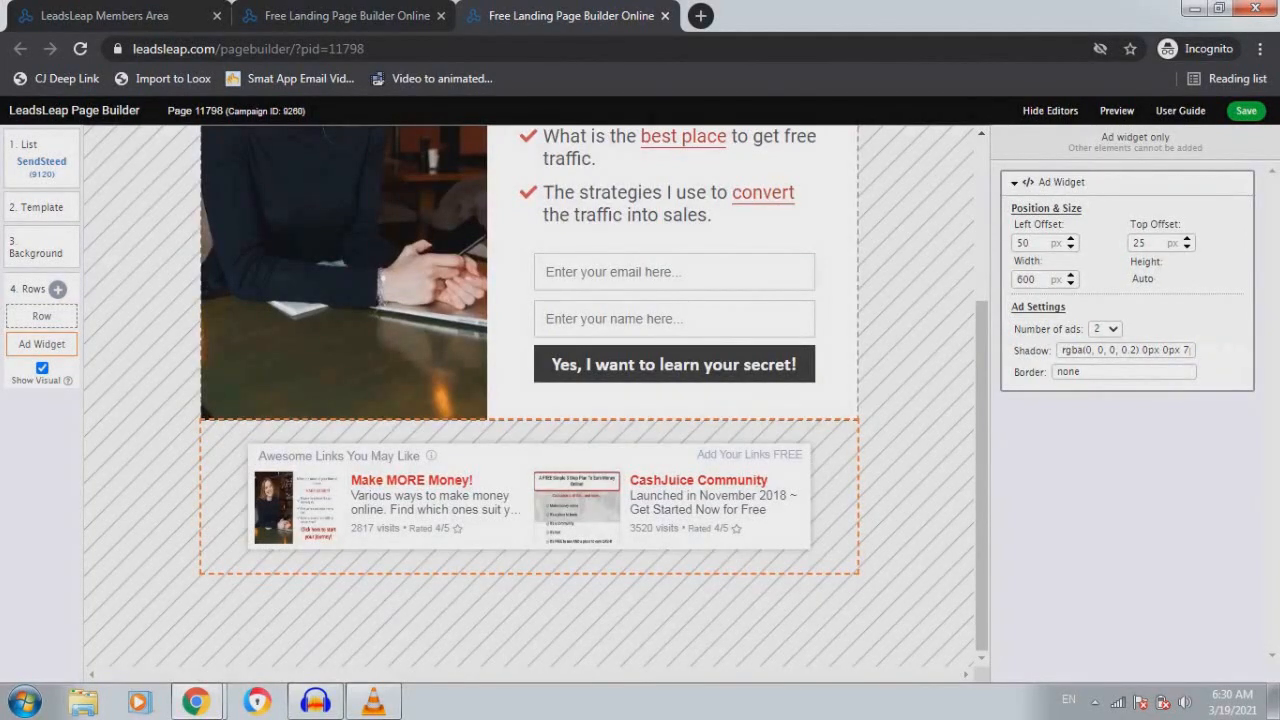
pyautogui.scroll(2, 530, 470)
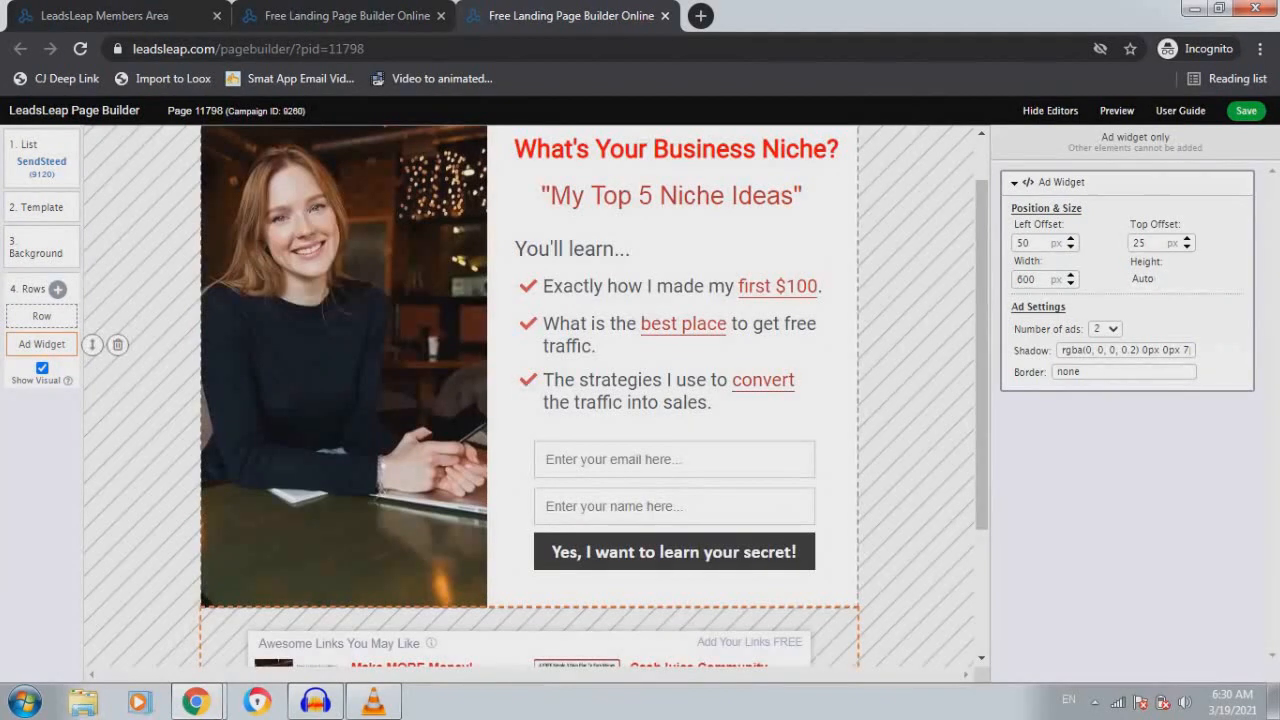
pyautogui.scroll(-1, 530, 400)
pyautogui.scroll(-1, 530, 390)
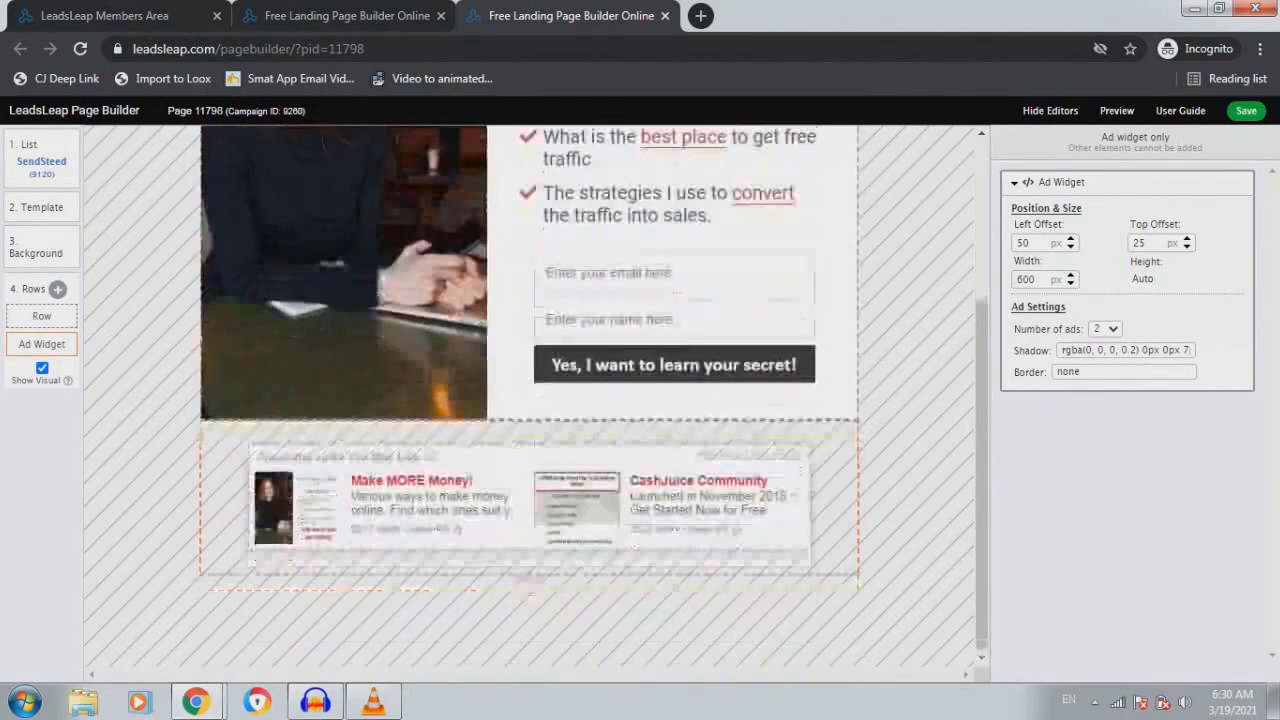
pyautogui.scroll(2, 530, 390)
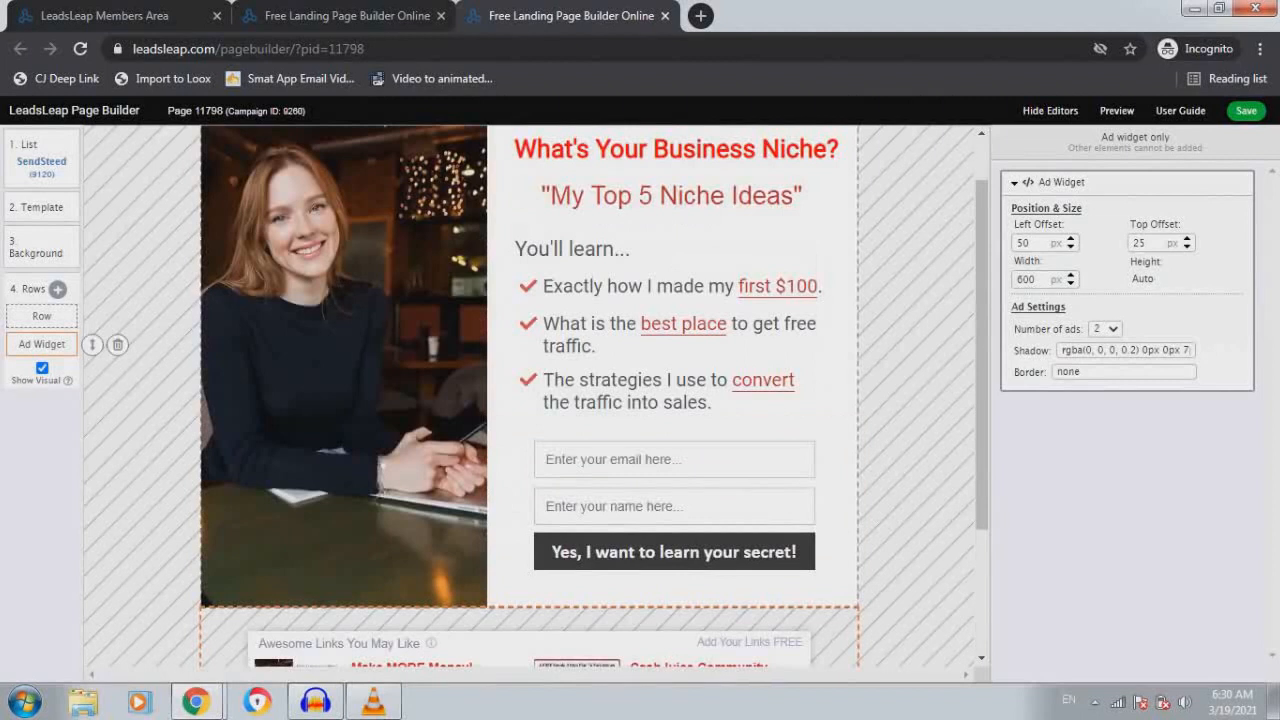
pyautogui.scroll(1, 530, 395)
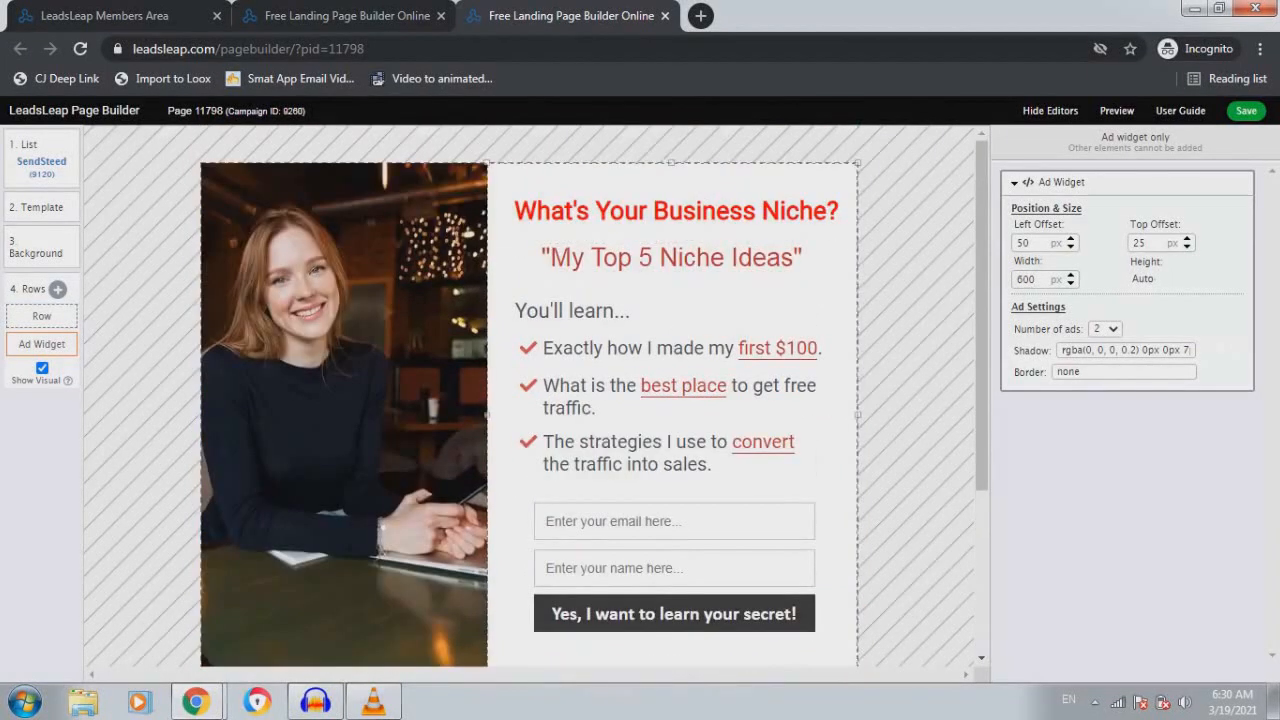
pyautogui.click(57, 289)
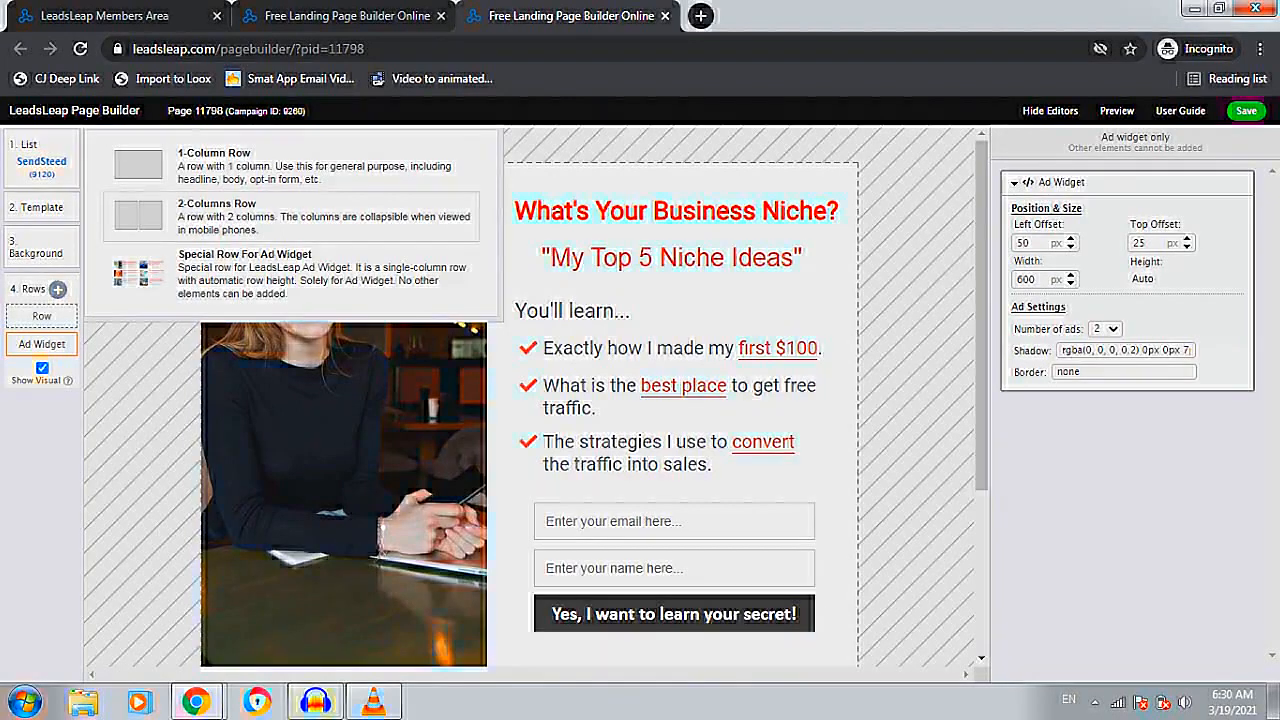
pyautogui.click(290, 165)
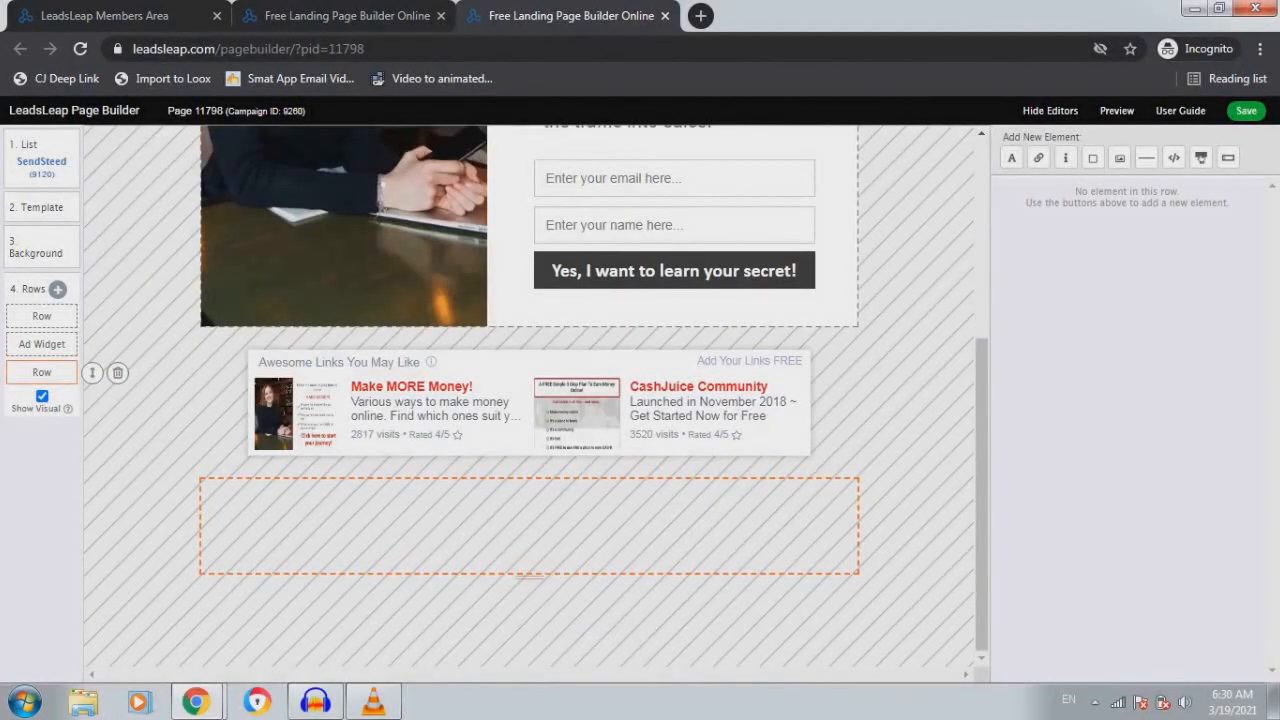
pyautogui.moveTo(91, 372); pyautogui.dragTo(92, 312)
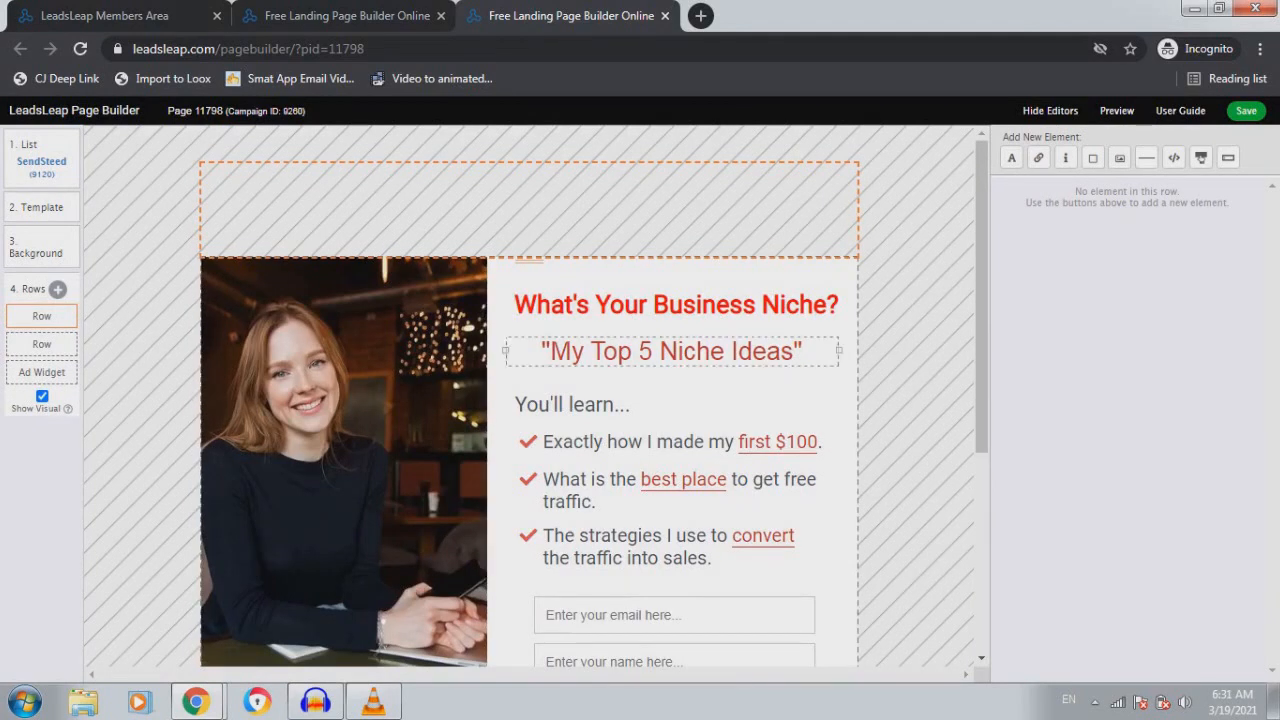
pyautogui.click(528, 265)
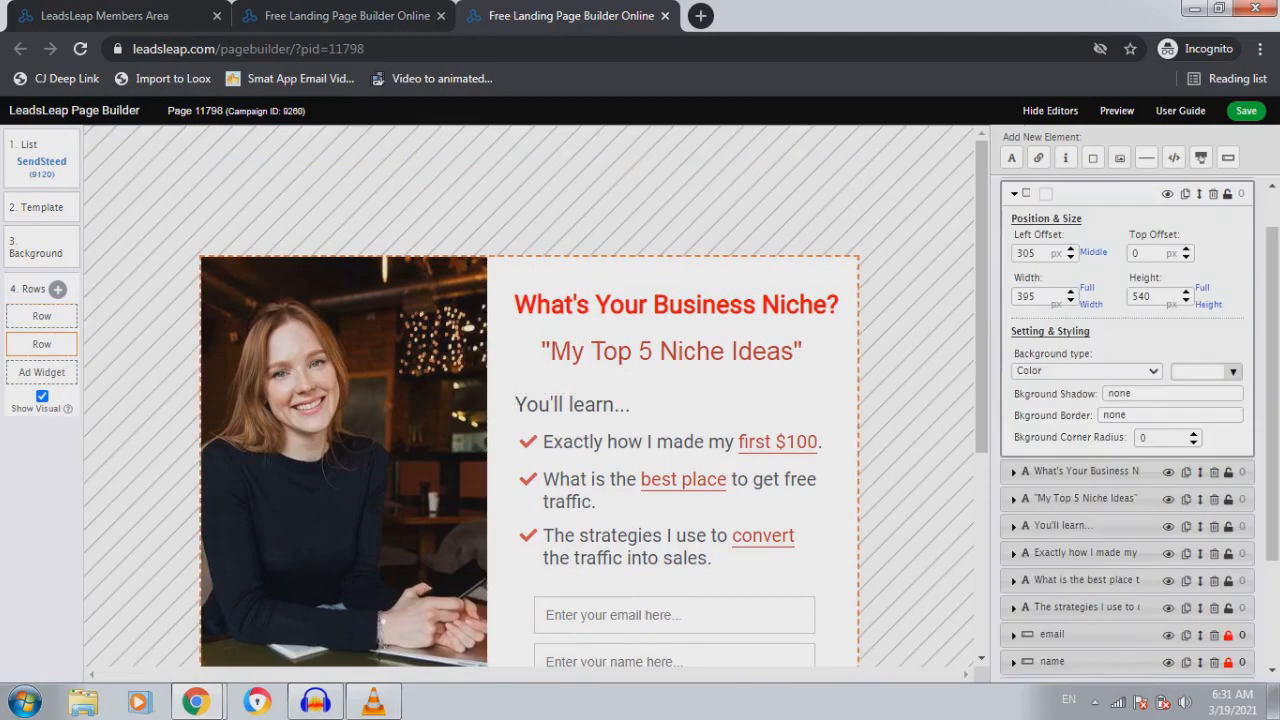
pyautogui.click(528, 250)
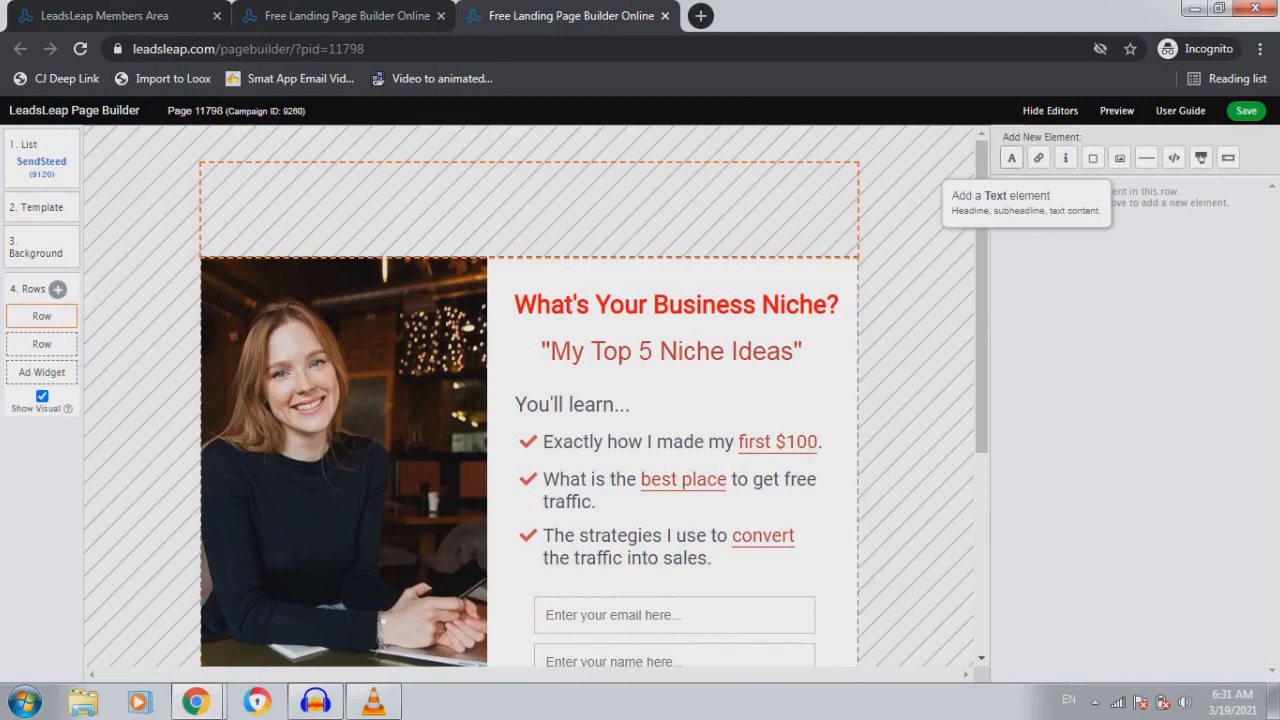
pyautogui.click(1011, 157)
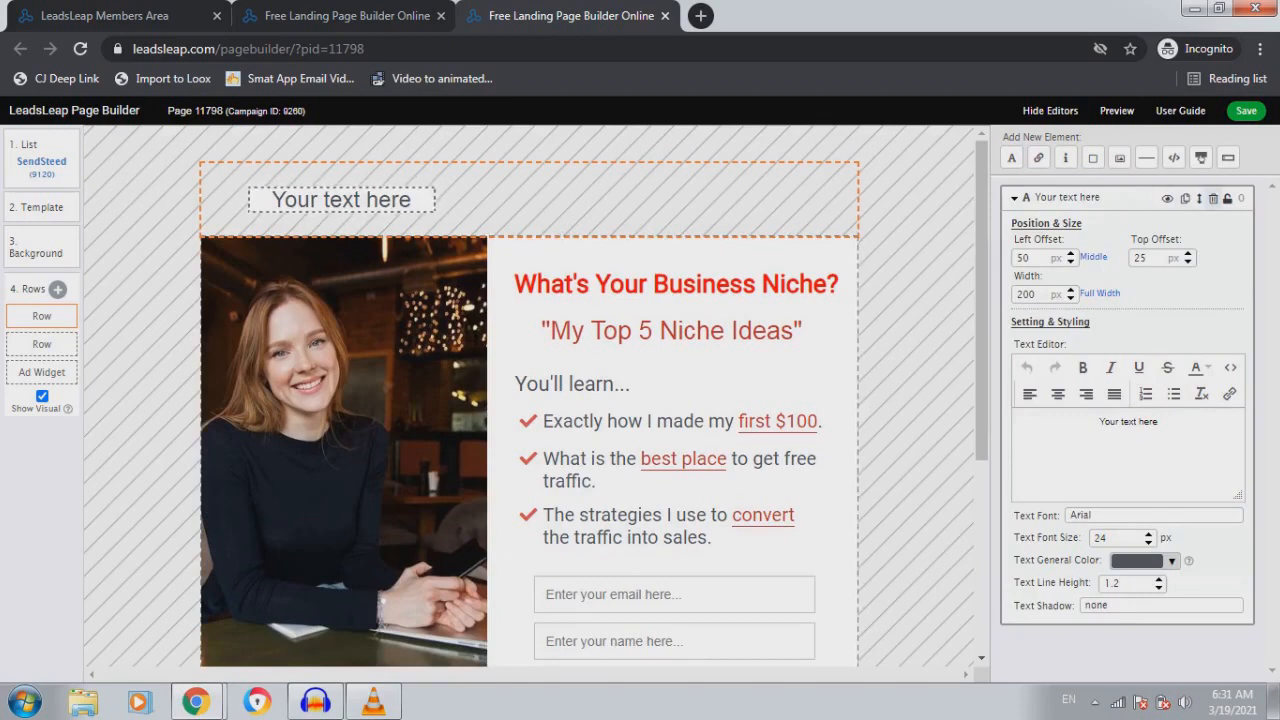
pyautogui.click(1213, 198)
pyautogui.moveTo(41, 316)
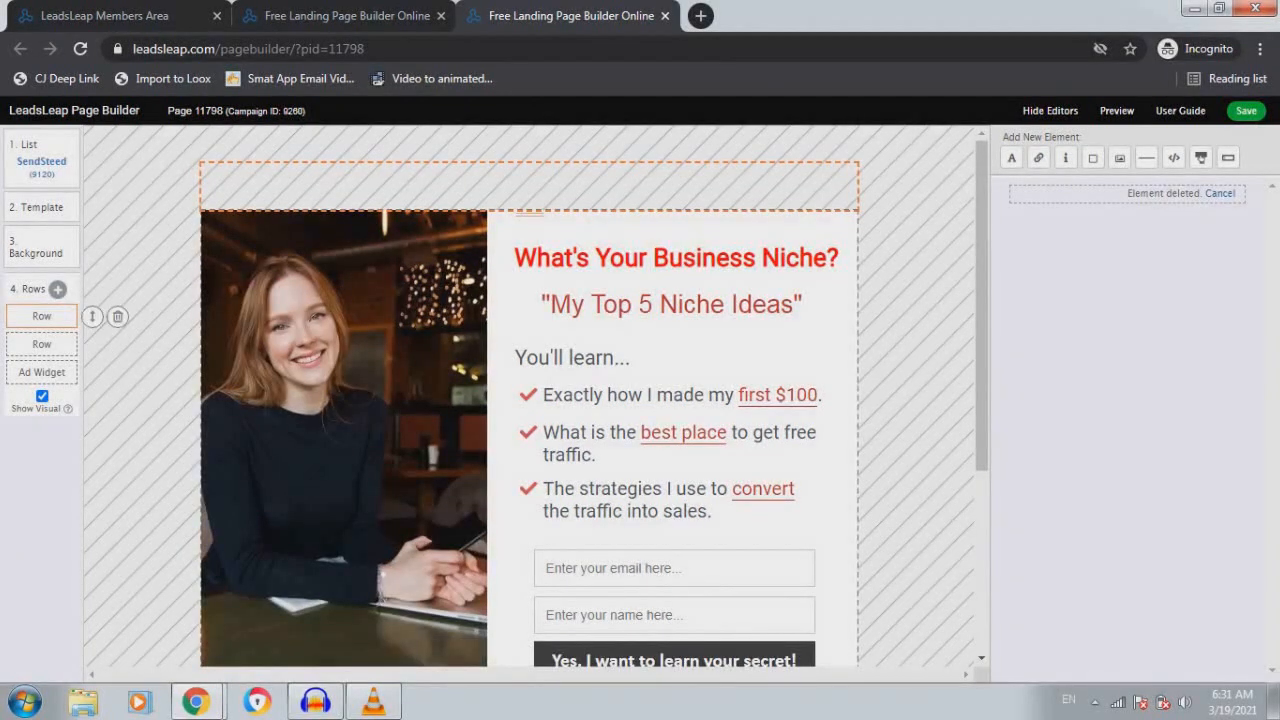
pyautogui.click(117, 316)
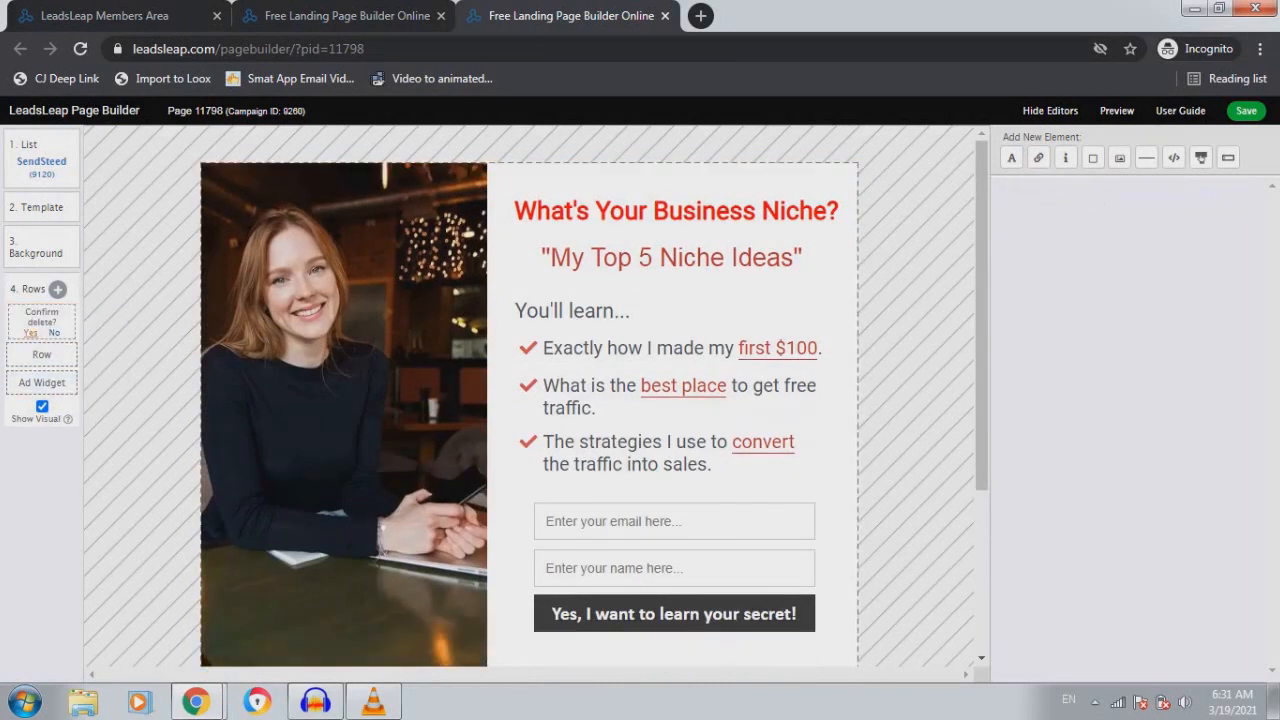
pyautogui.click(30, 333)
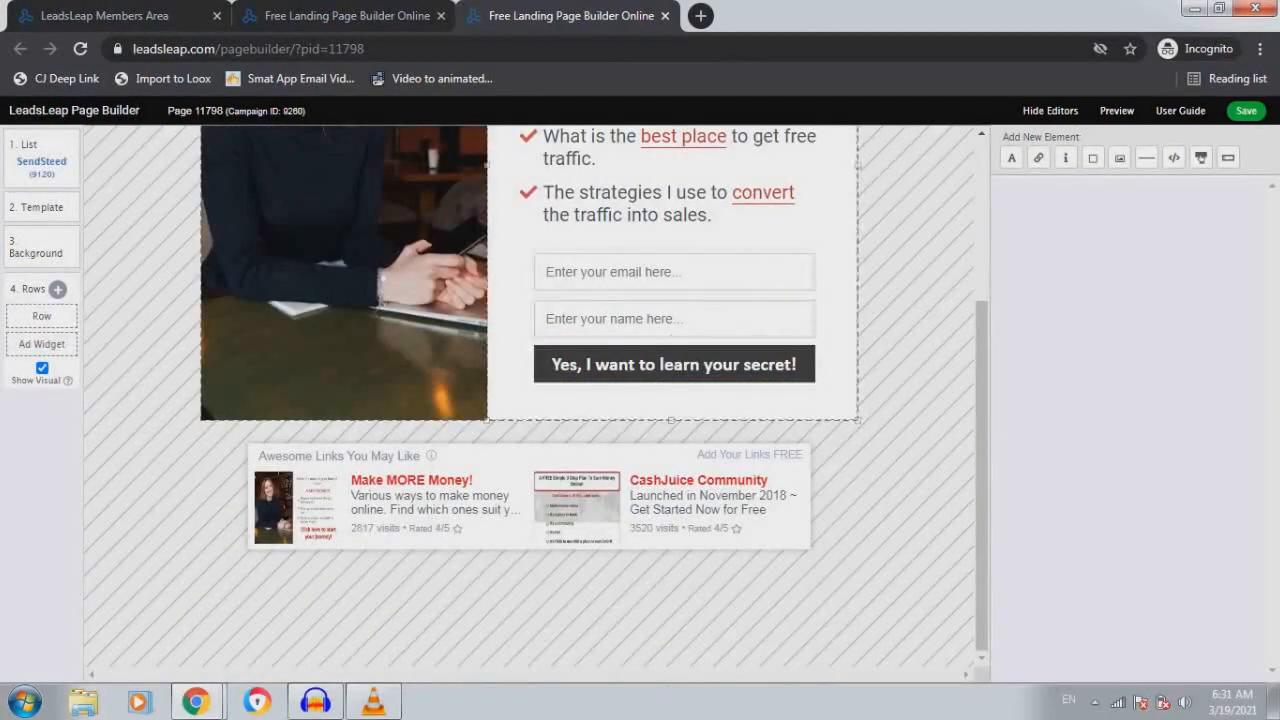
pyautogui.click(41, 315)
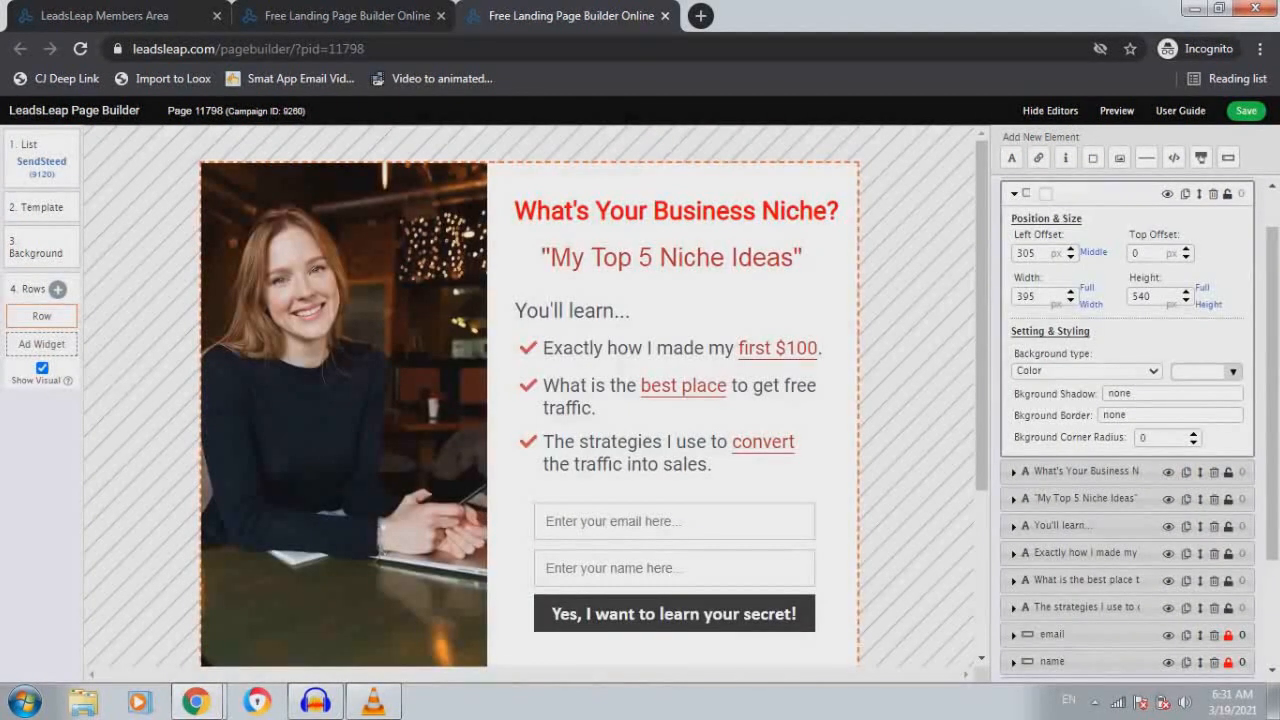
# Save Page 11798, dismiss the Work saved alert, and return to the Members Area tab
pyautogui.click(1246, 110)
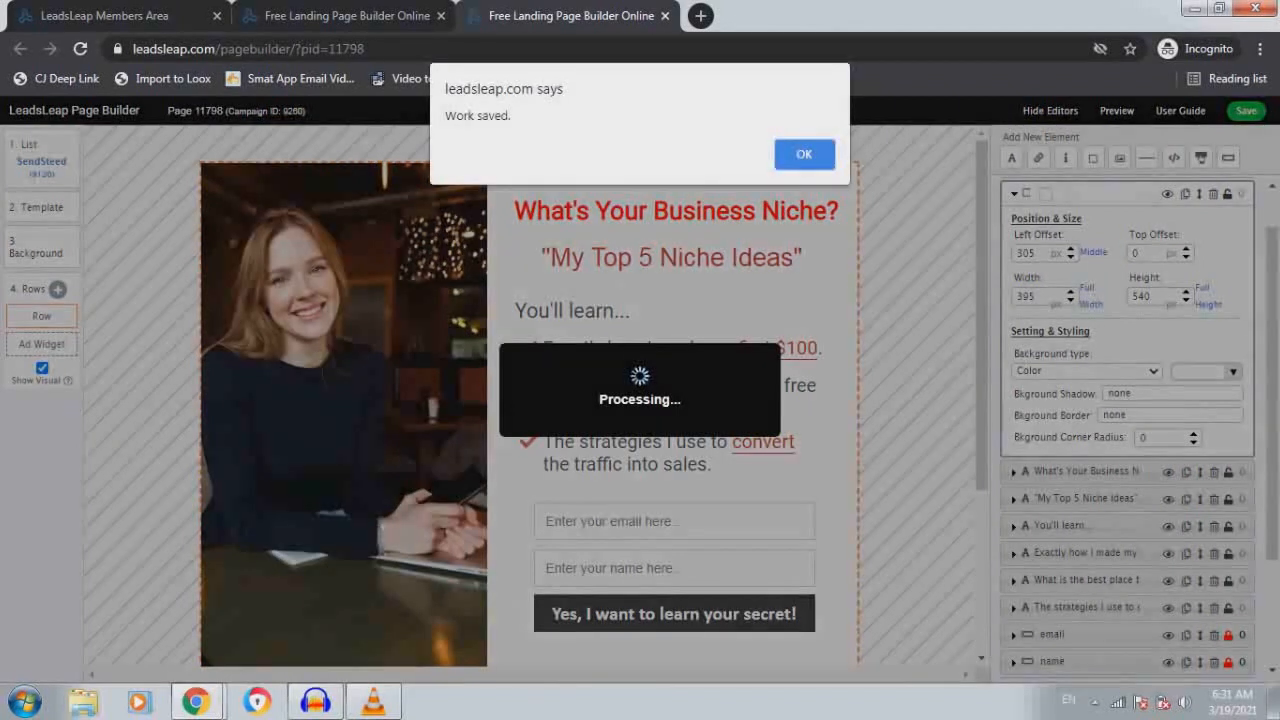
pyautogui.press('Return')
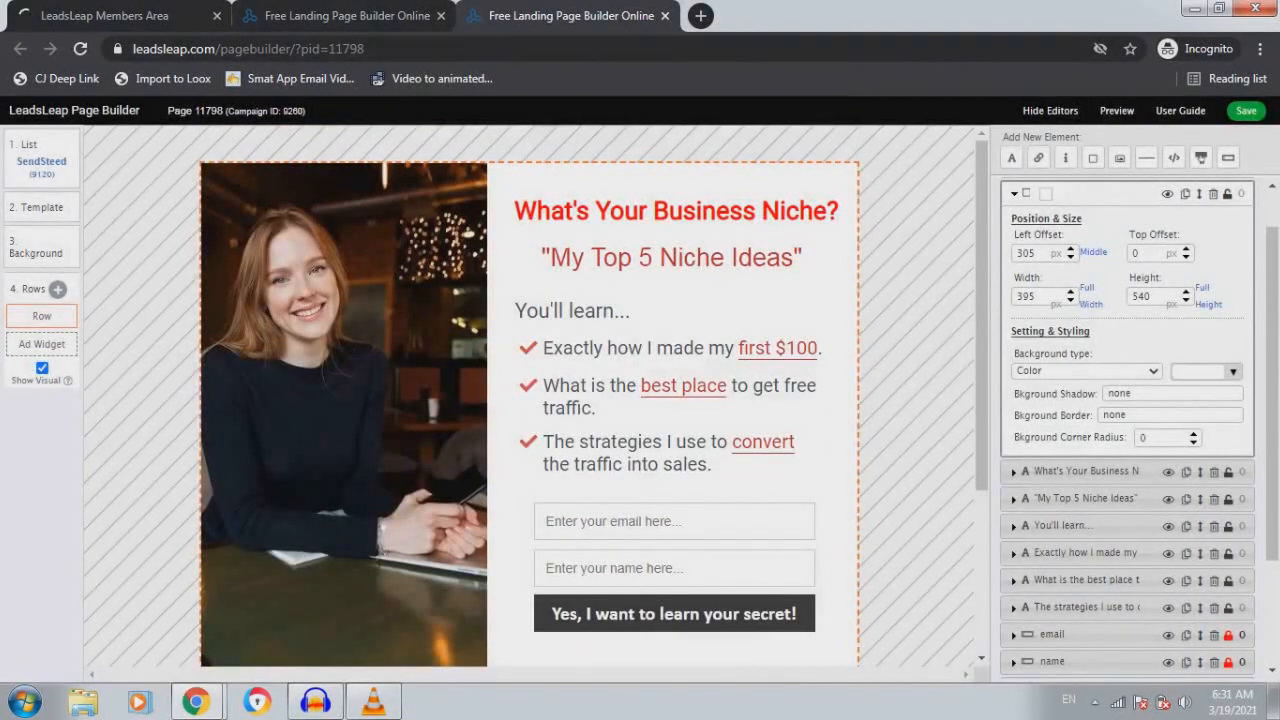
pyautogui.hotkey('ctrl', 'shift', 'Tab')
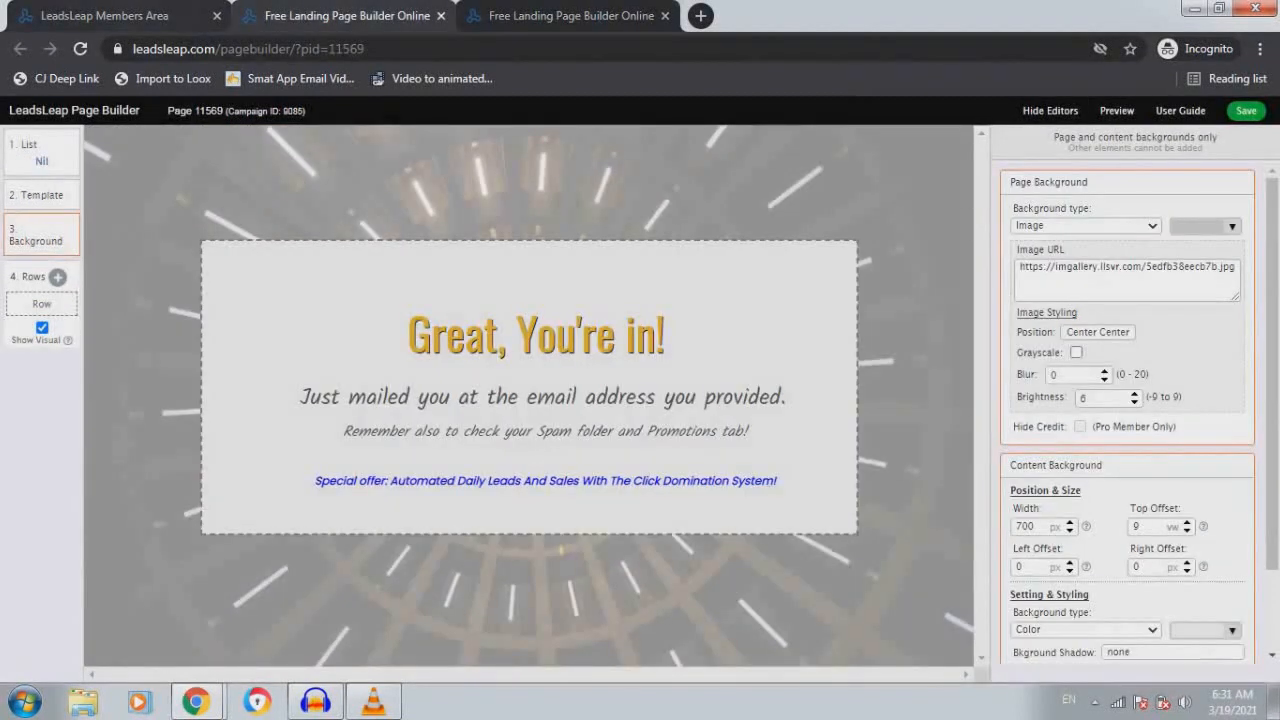
pyautogui.hotkey('ctrl', 'shift', 'Tab')
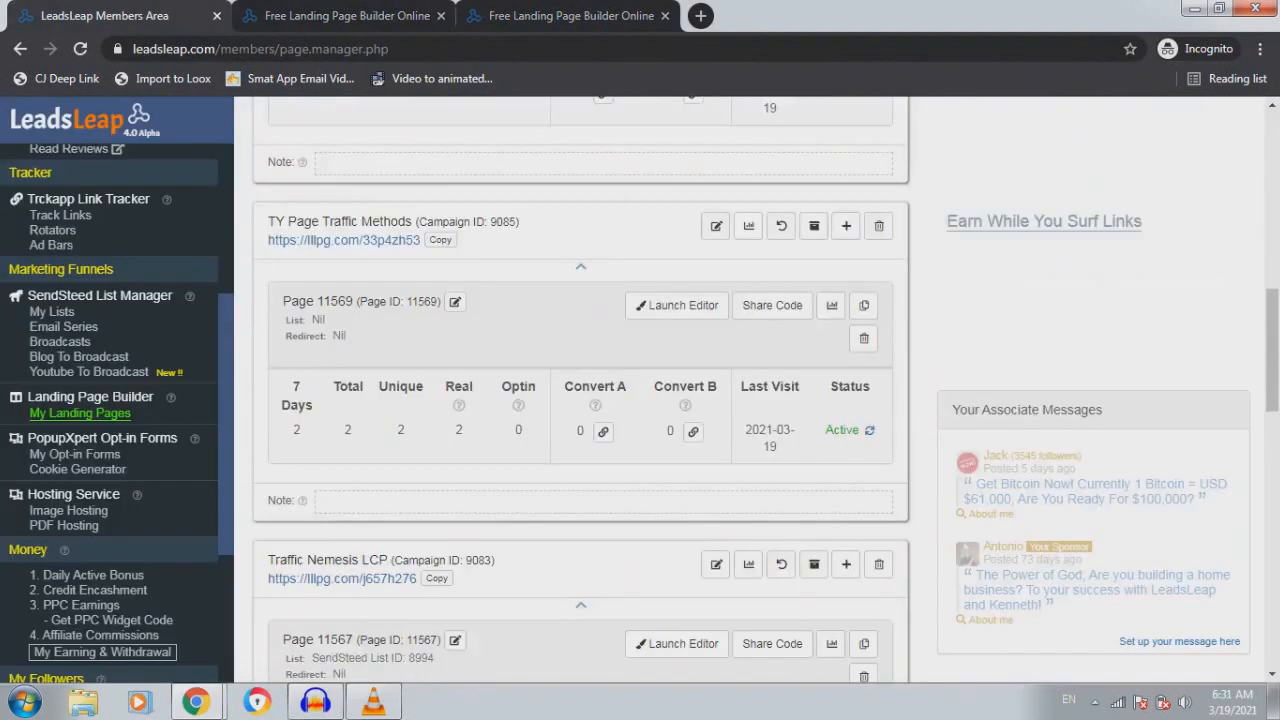
# Set the Business Niches landing page to Active, then go to the My Lists page
pyautogui.scroll(9, 580, 390)
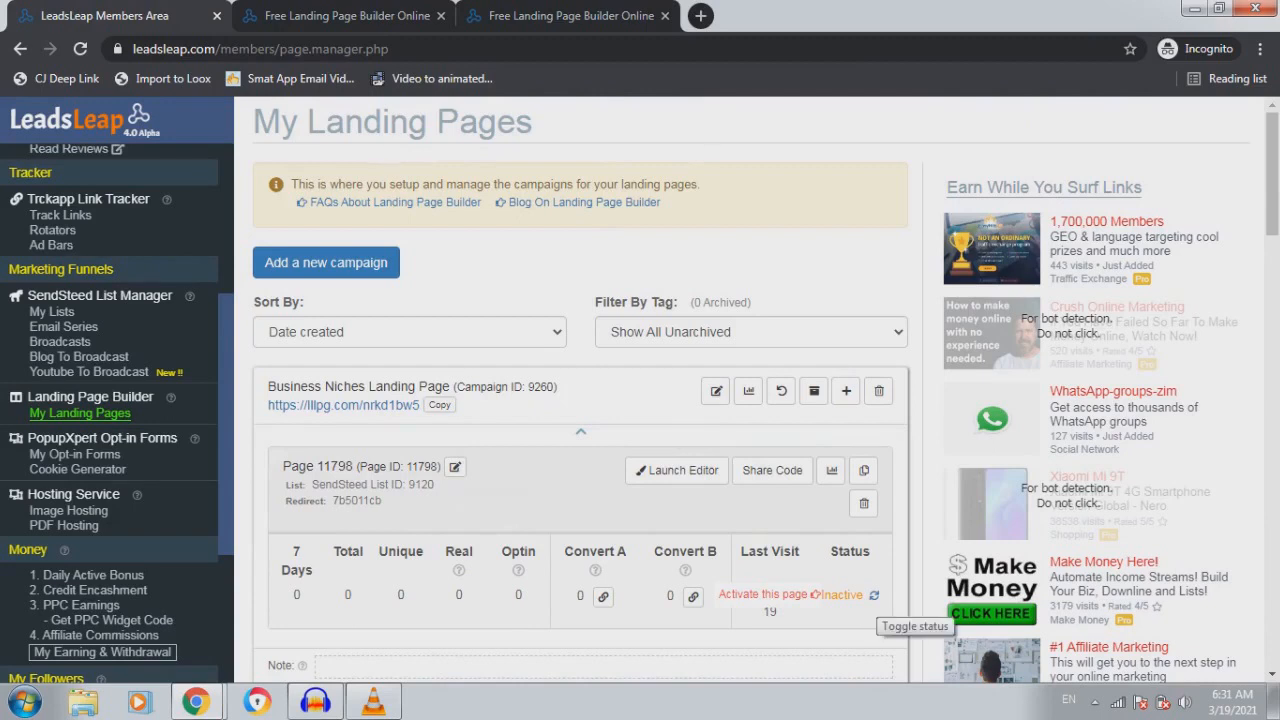
pyautogui.click(873, 595)
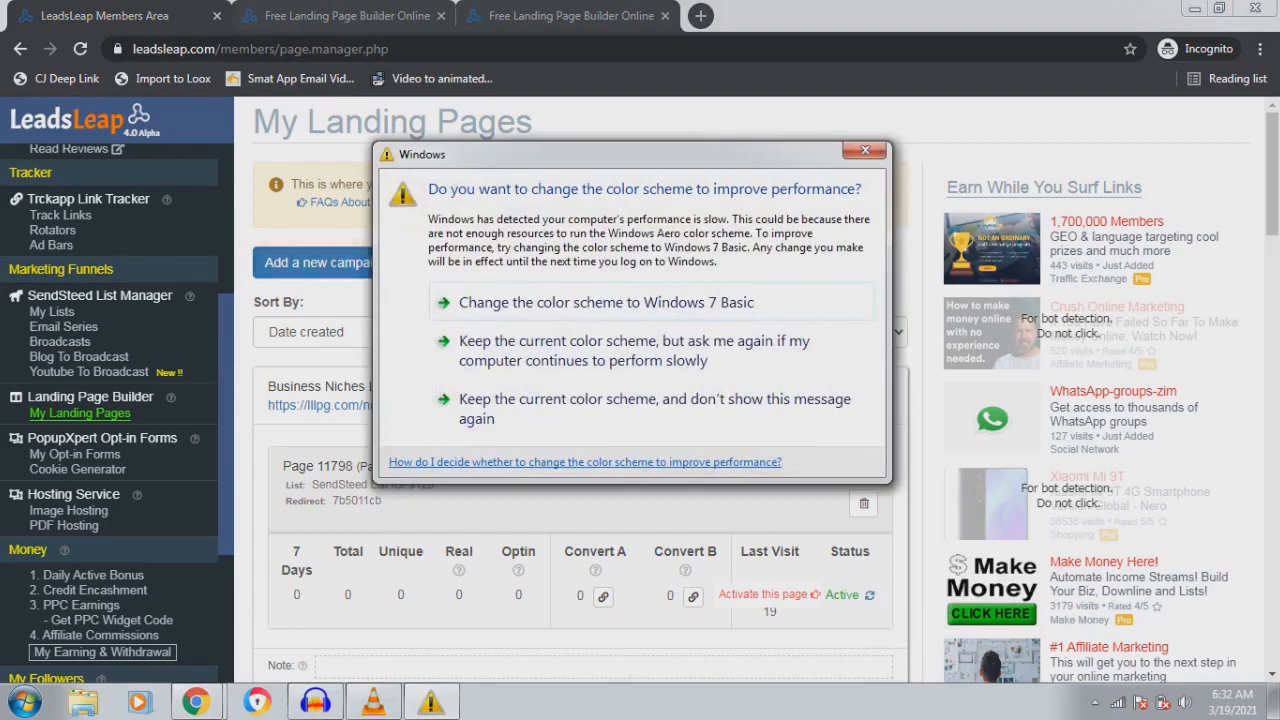
pyautogui.click(882, 141)
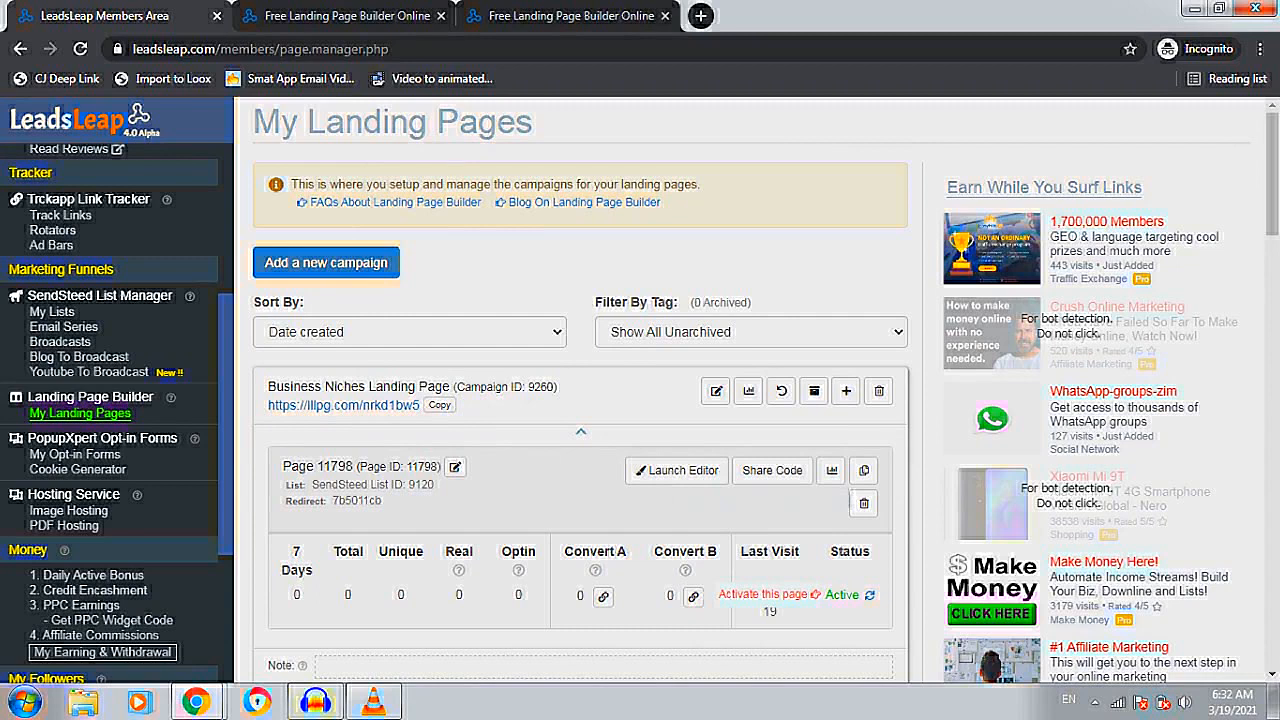
pyautogui.click(60, 341)
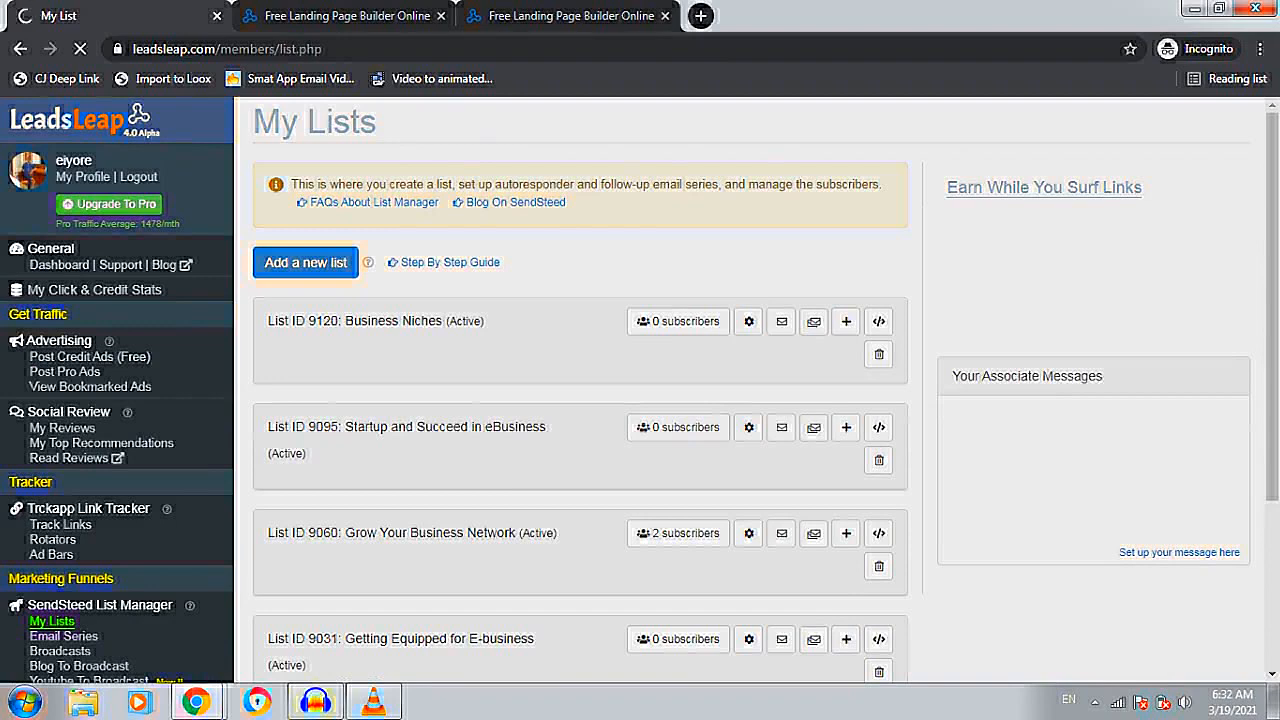
pyautogui.scroll(-2, 678, 345)
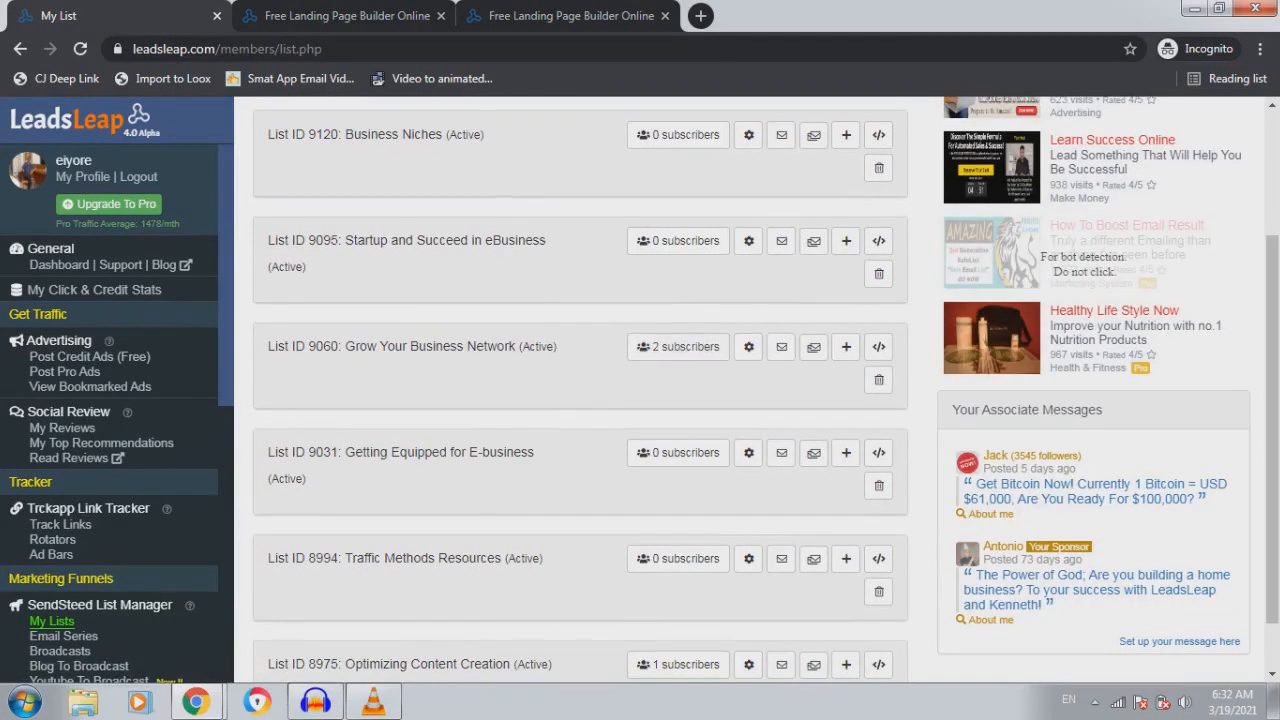
pyautogui.scroll(2, 678, 451)
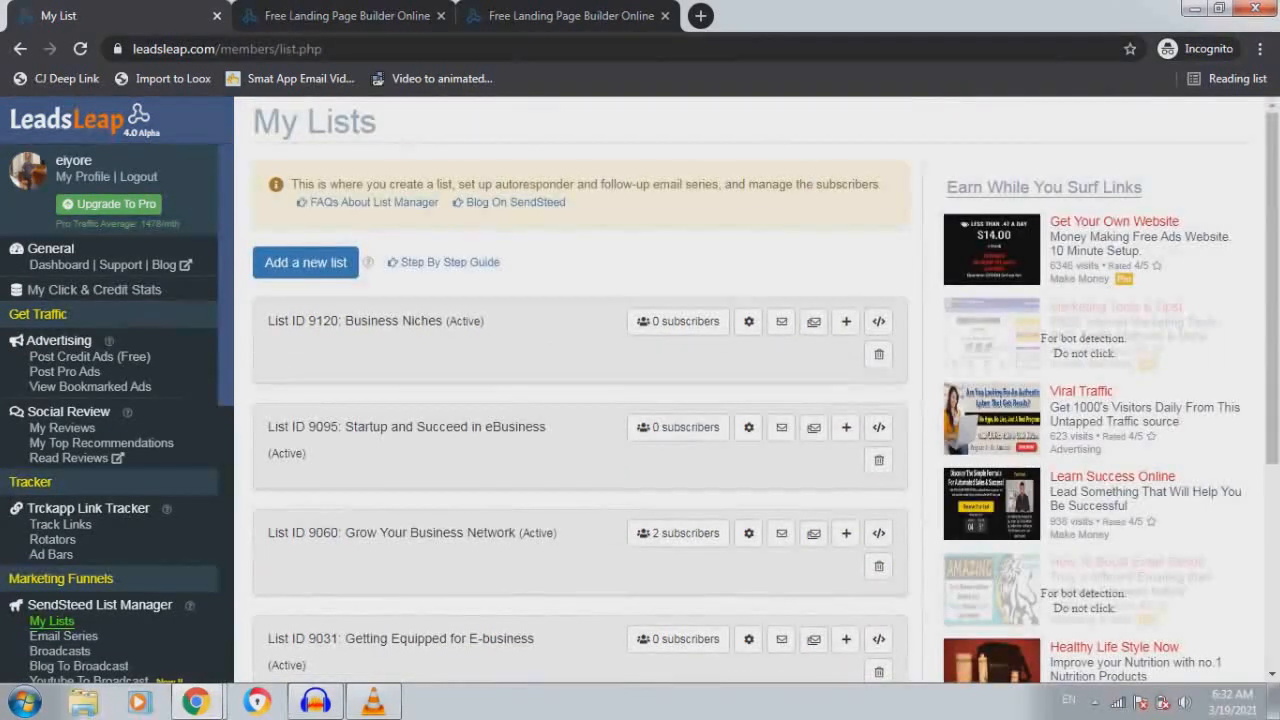
pyautogui.moveTo(315, 702)
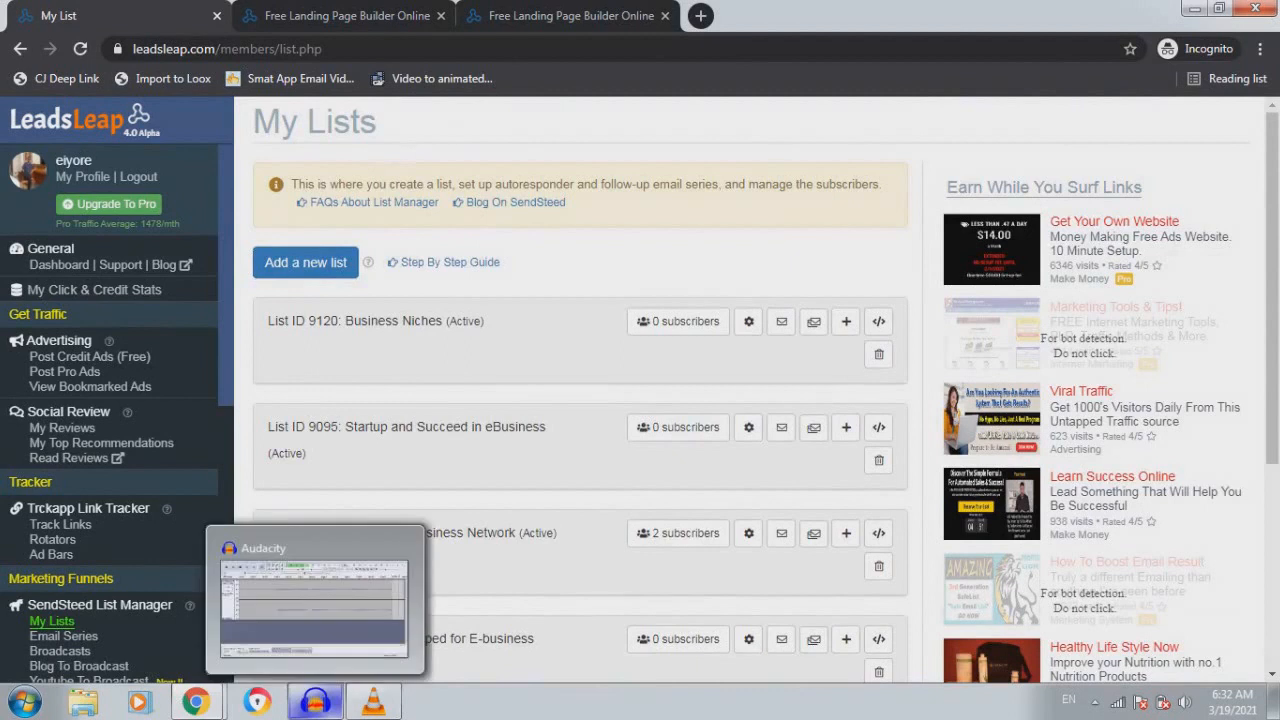